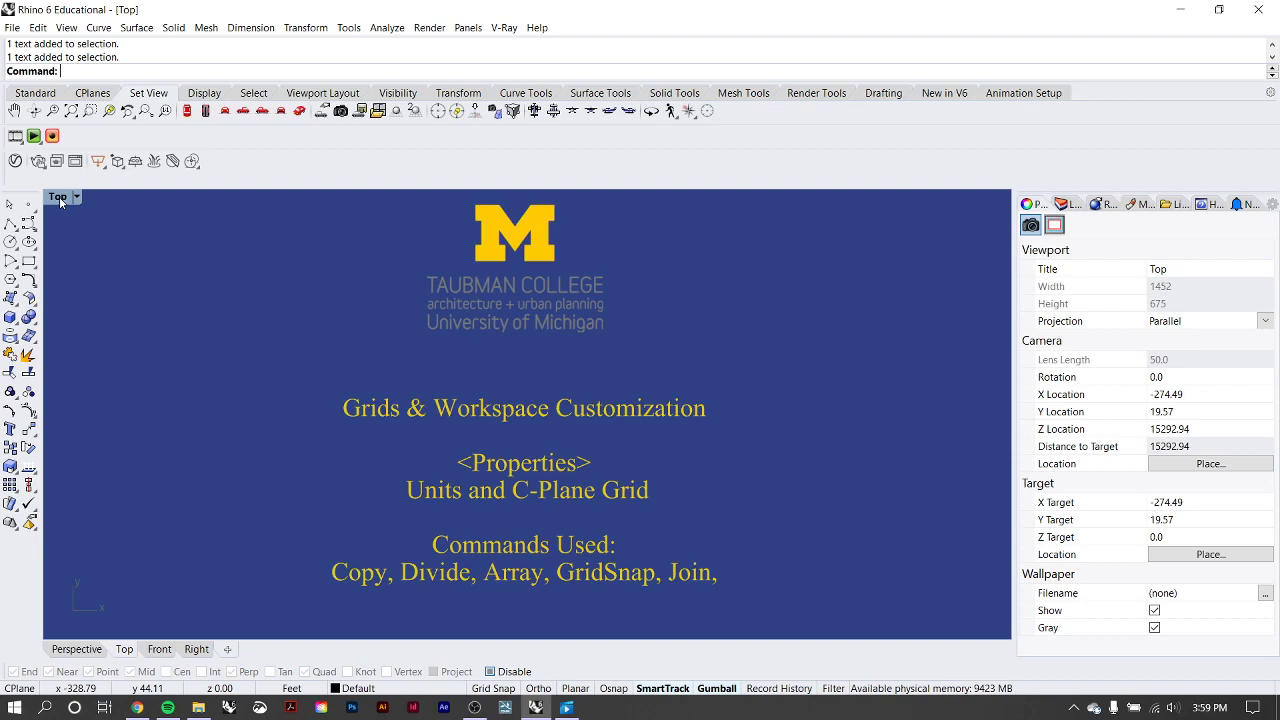
Restore the four-viewport layout from the maximized Top view and tilt the Perspective view over the grid.
double_click(59, 196)
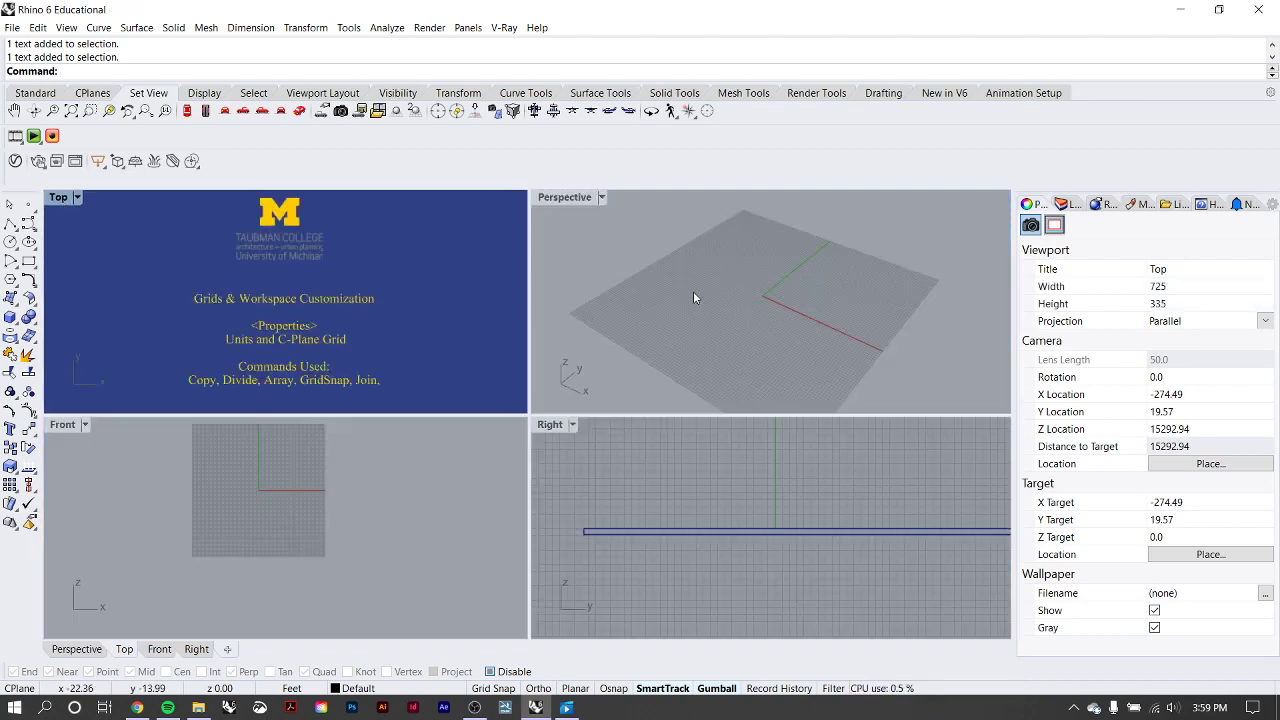
right_drag(694, 292, 770, 274)
scroll(770, 291, up, 8)
scroll(766, 293, down, 7)
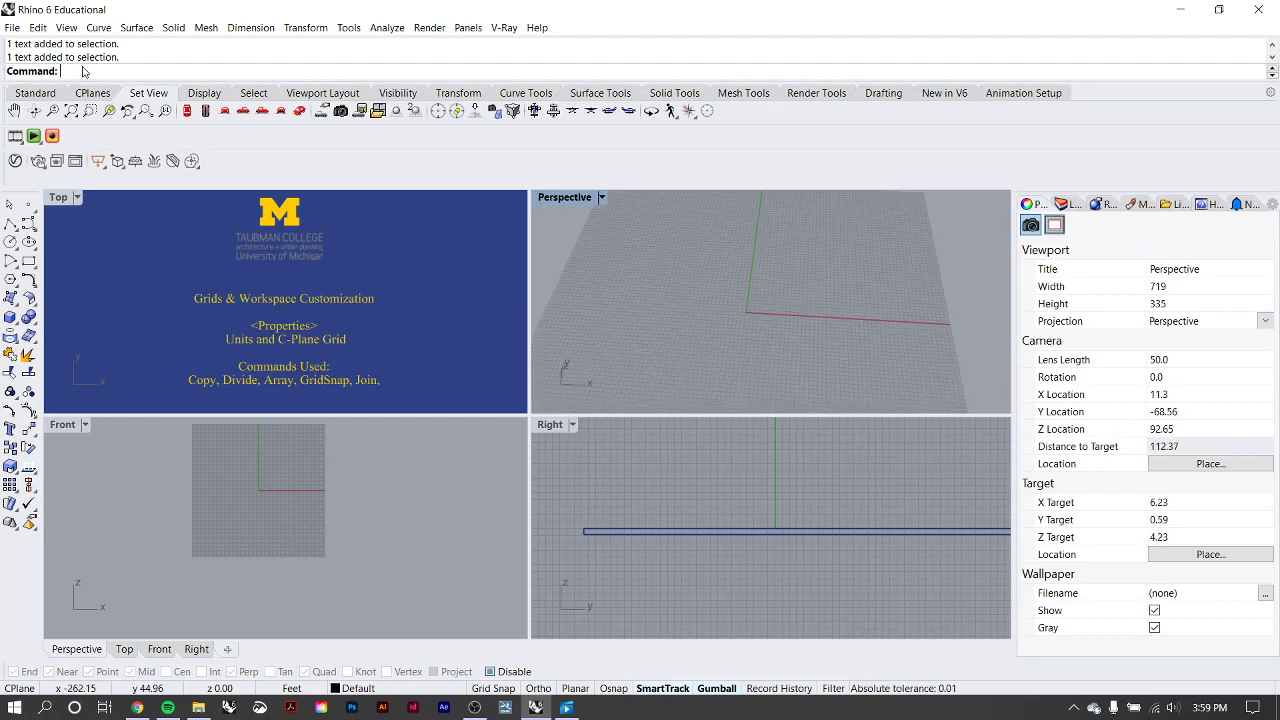
Open the document properties and examine the Grid, Hatch and Linetypes settings pages.
click(14, 30)
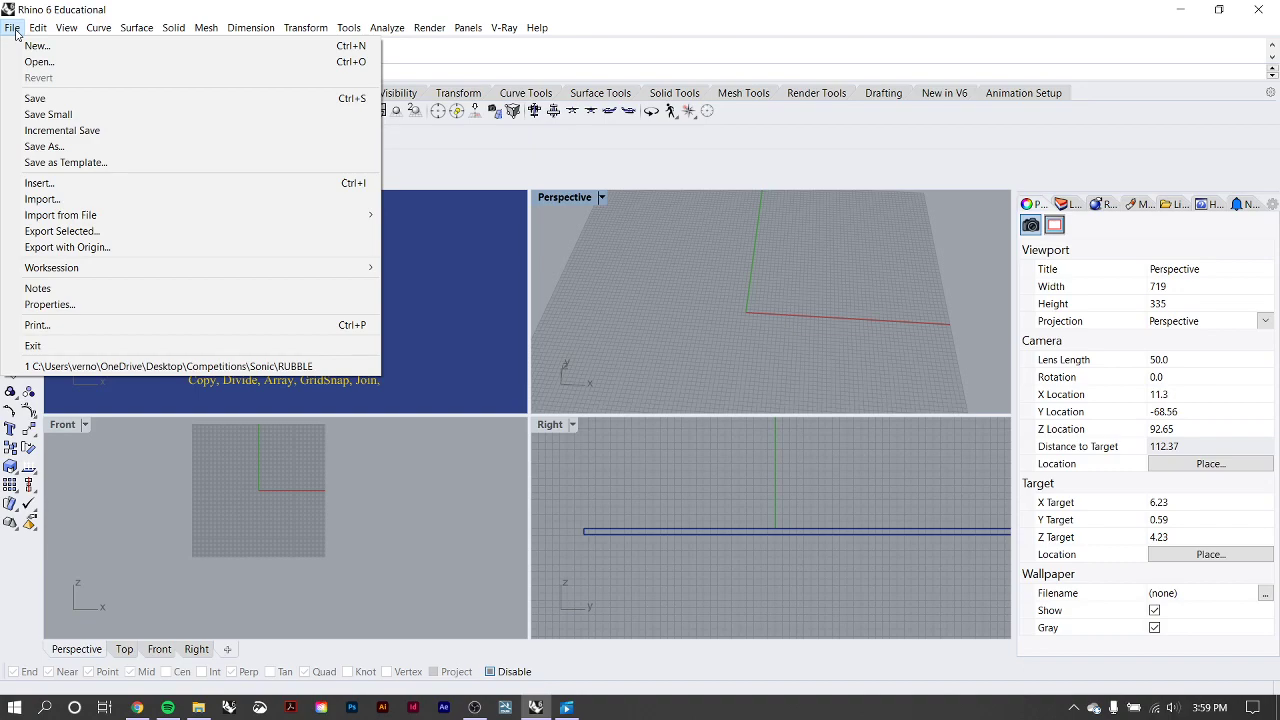
click(41, 309)
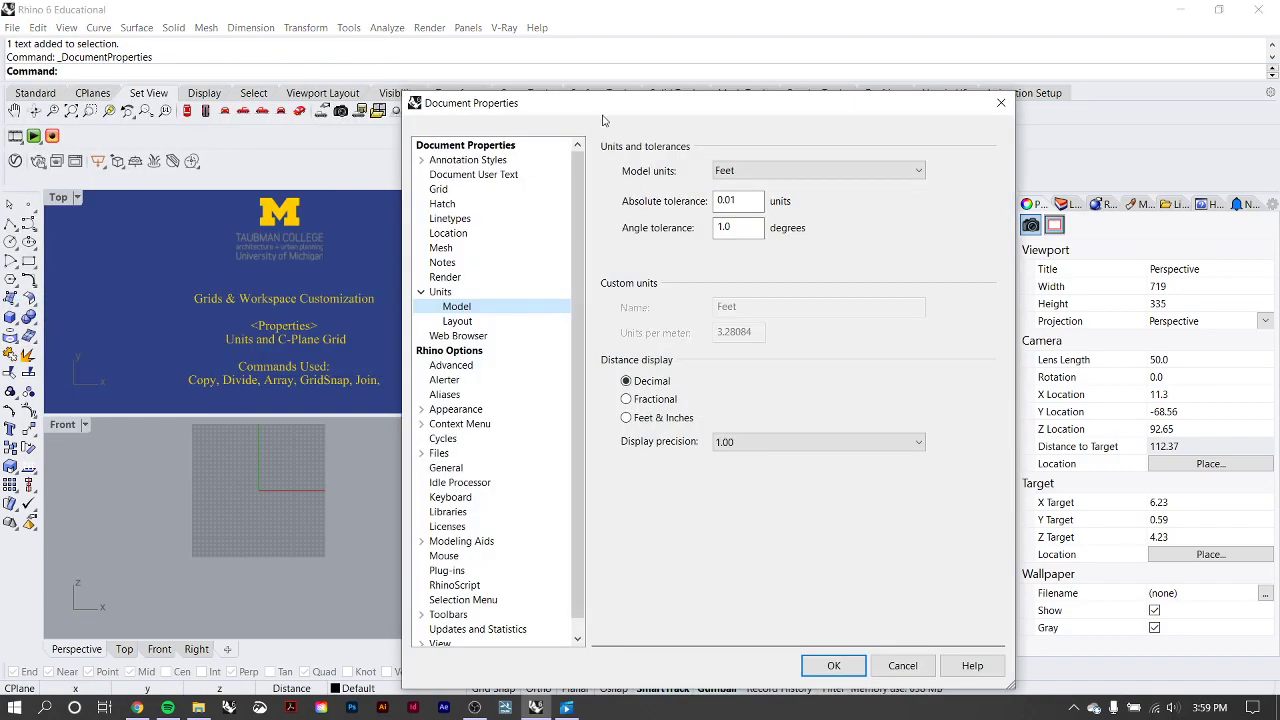
drag(605, 122, 605, 71)
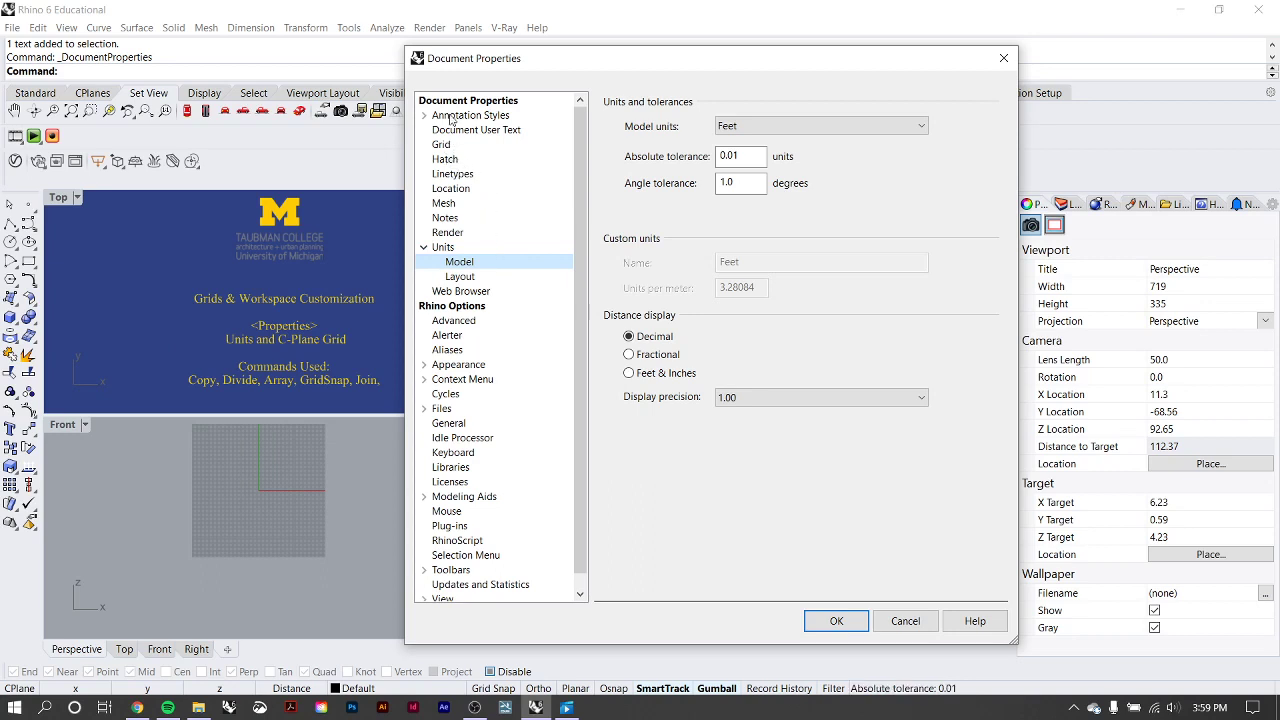
click(442, 146)
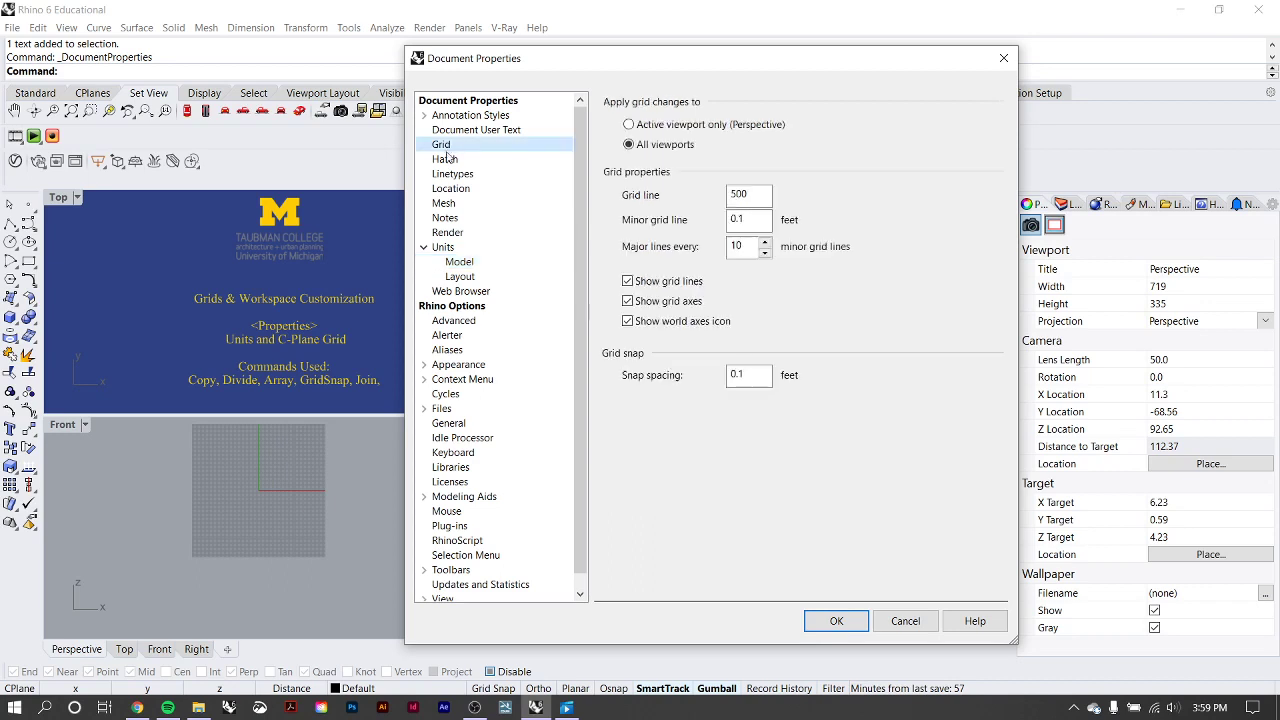
click(446, 162)
click(449, 174)
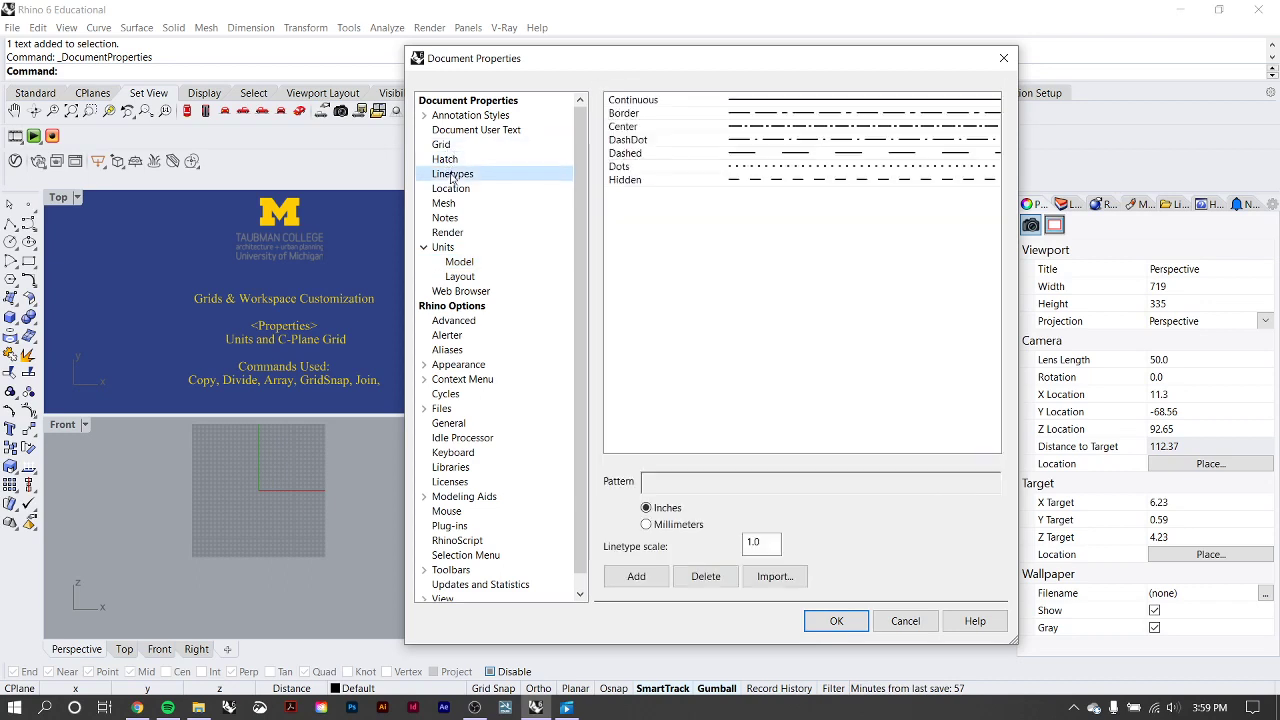
click(452, 160)
click(451, 175)
scroll(477, 388, down, 1)
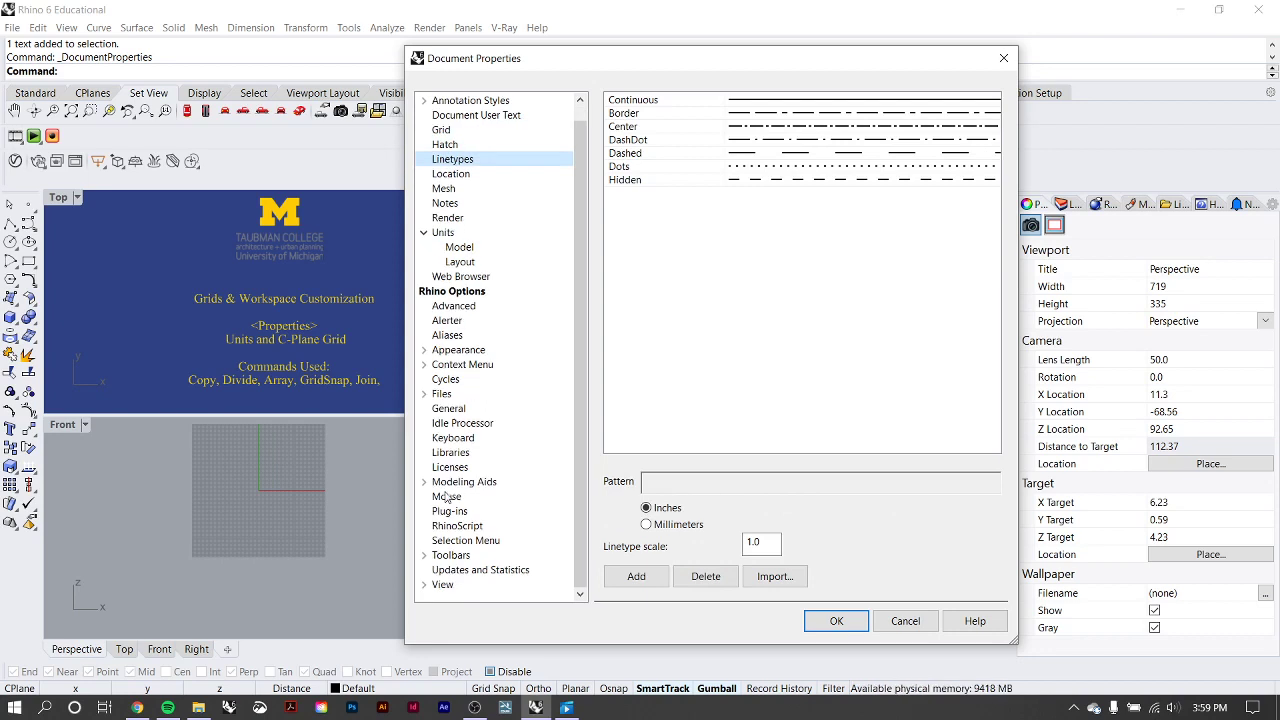
Examine the View display modes, including the Rendered mode's subcategories, and close the document properties without changes.
click(424, 584)
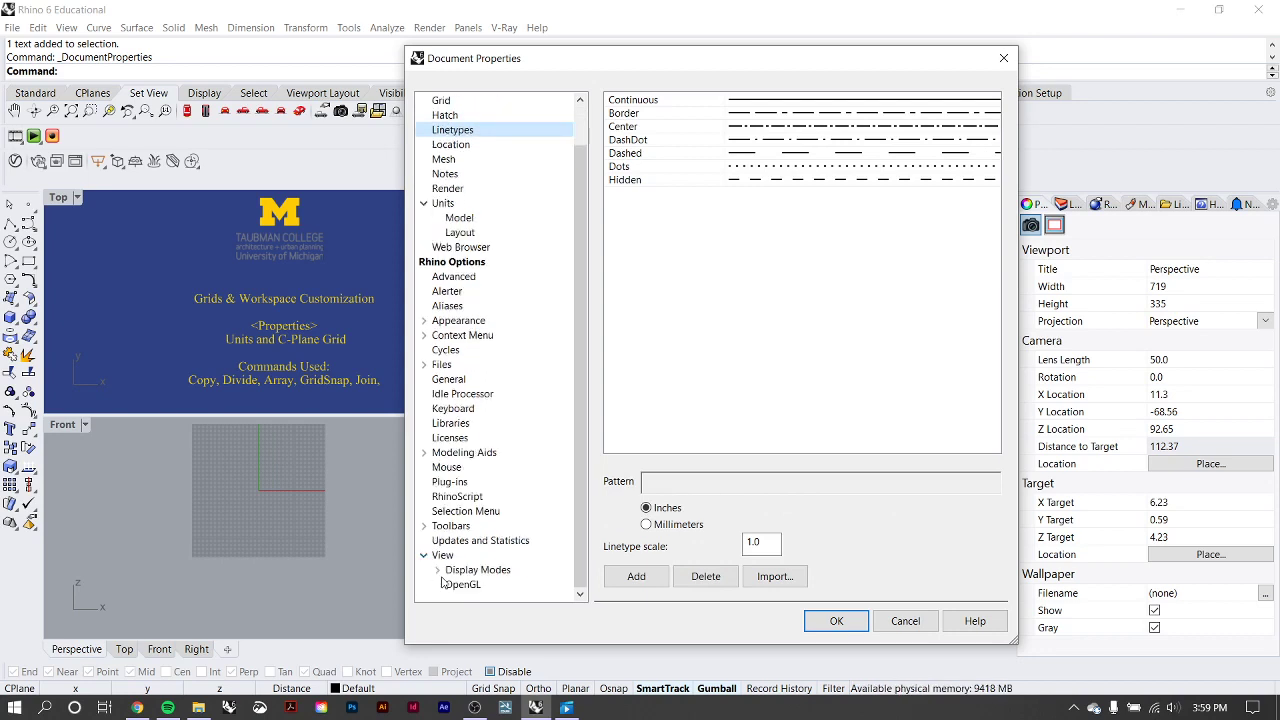
click(438, 570)
click(451, 467)
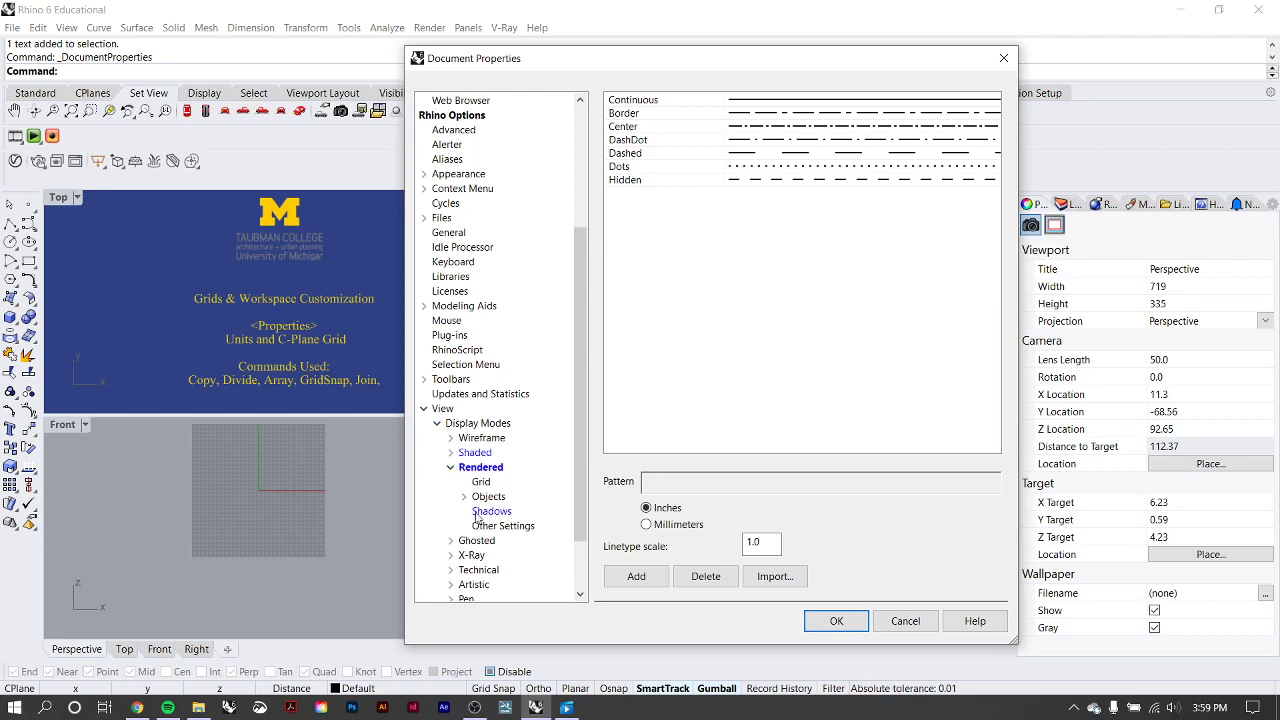
click(451, 467)
scroll(458, 413, up, 1)
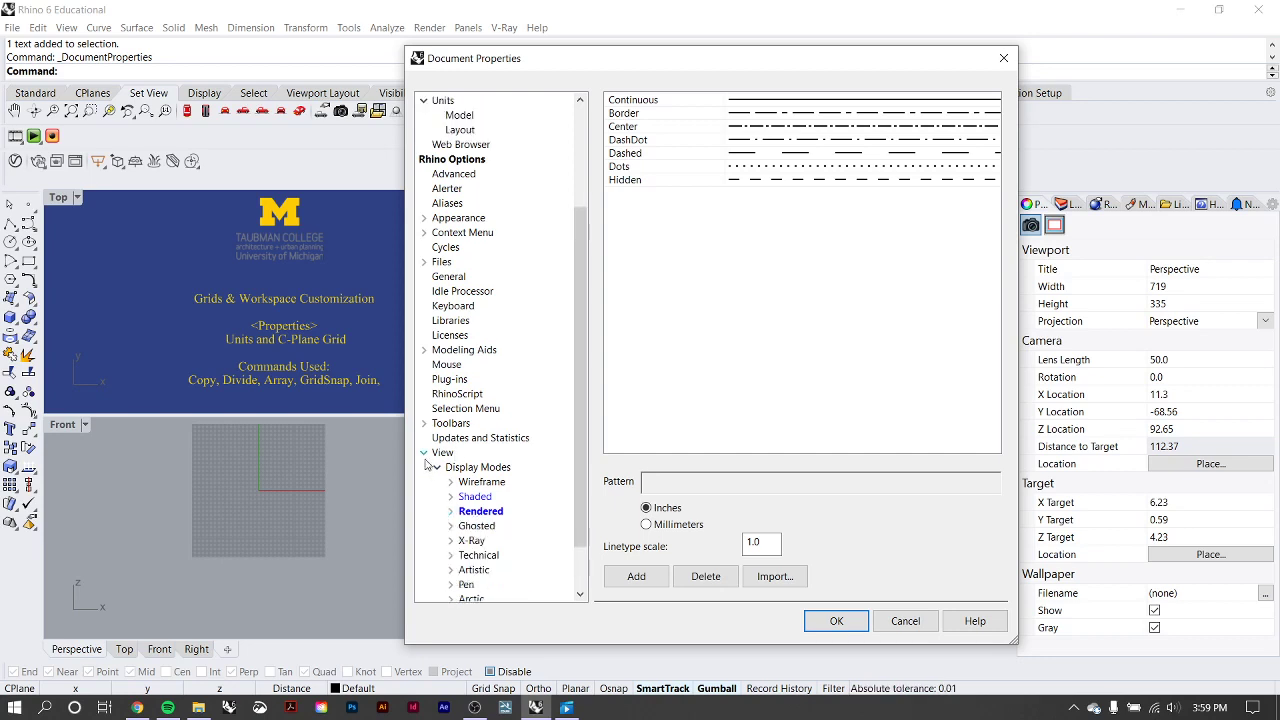
scroll(490, 393, up, 3)
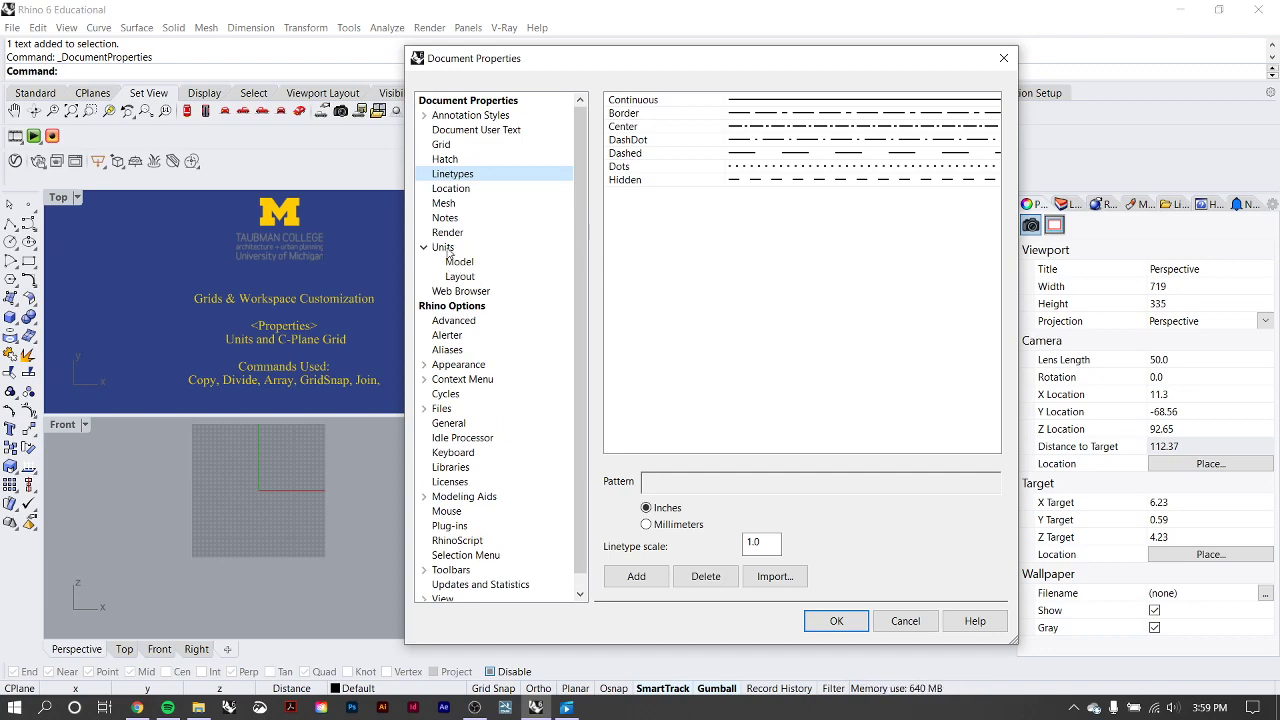
click(908, 621)
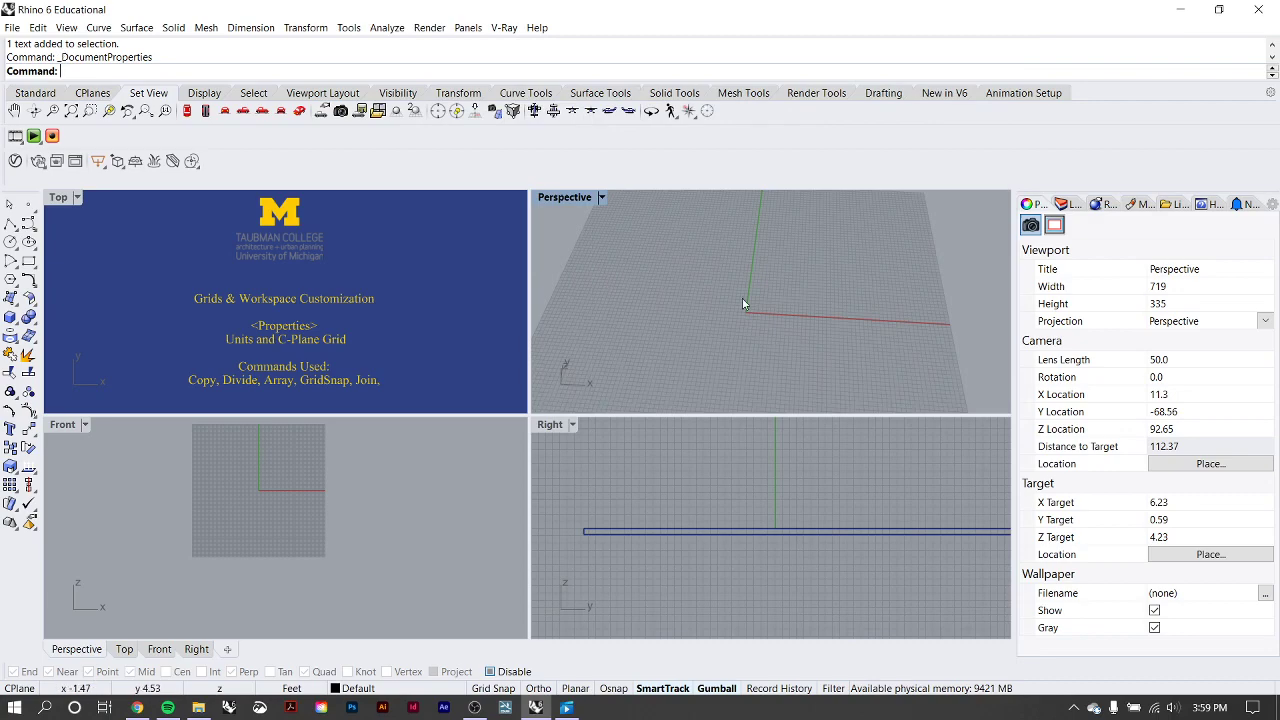
Run the Units command and review the available model units, keeping Feet.
text(Units)
key(Return)
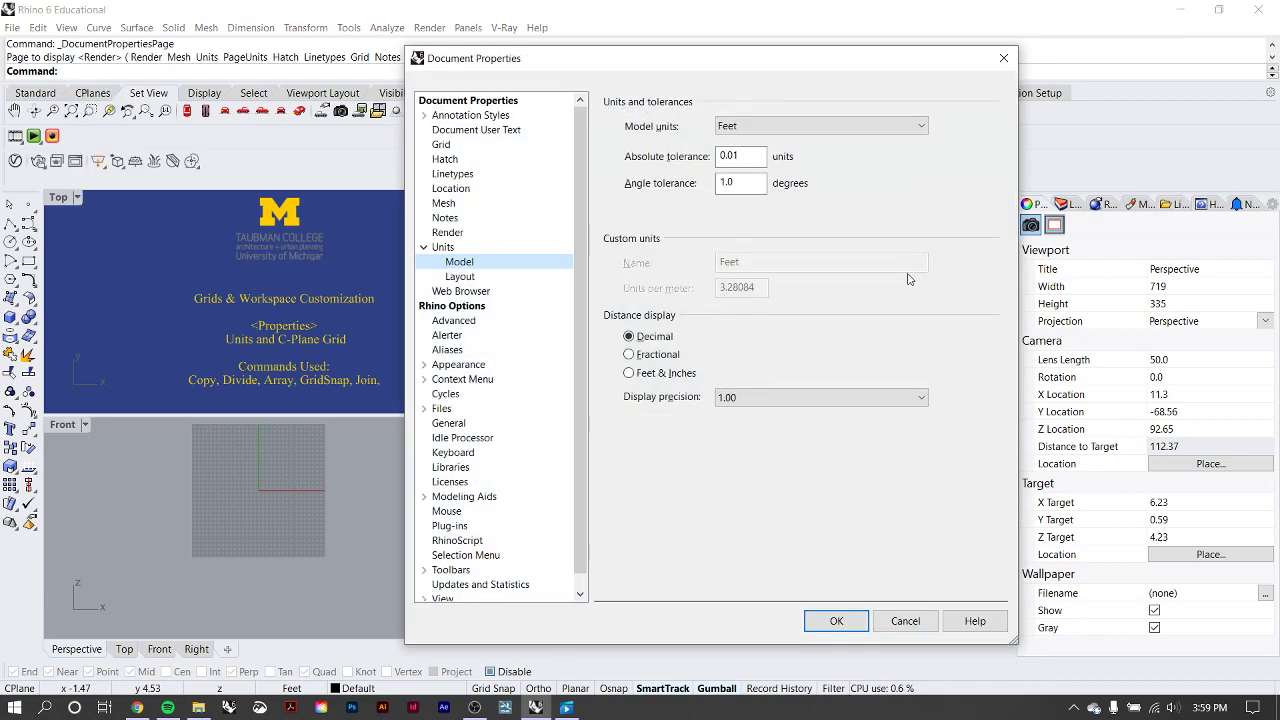
click(920, 134)
click(921, 133)
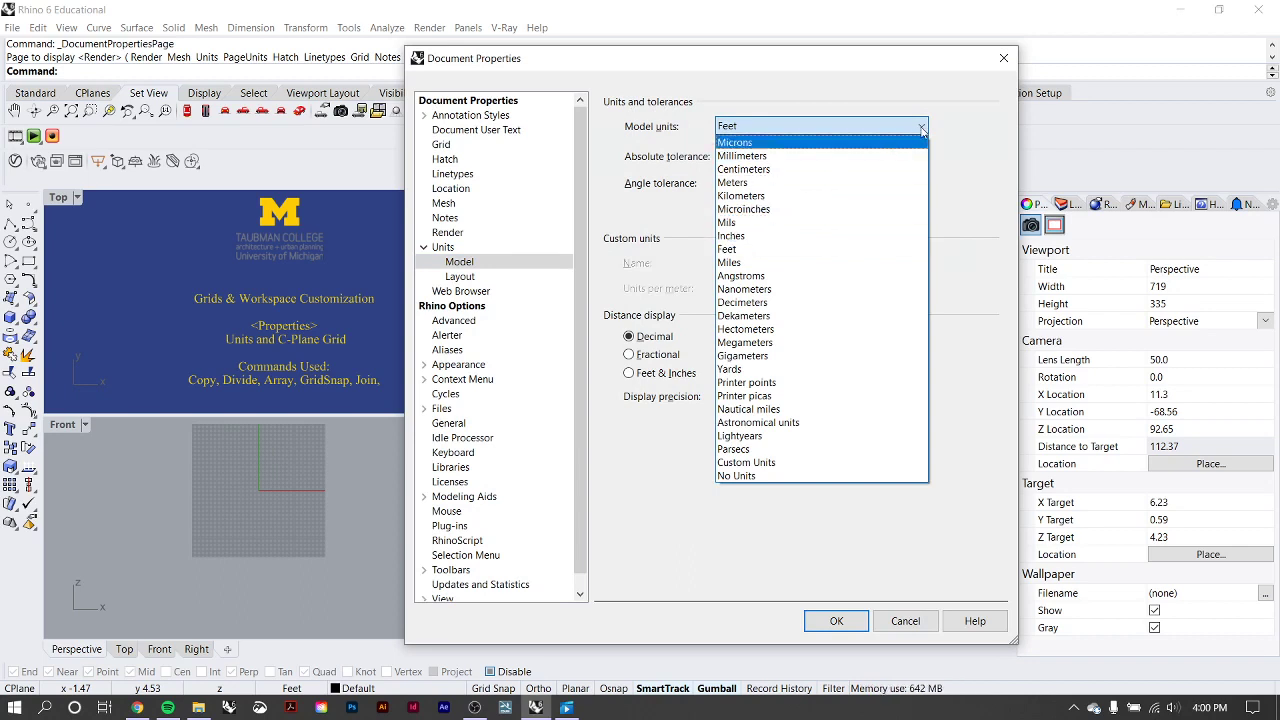
click(921, 133)
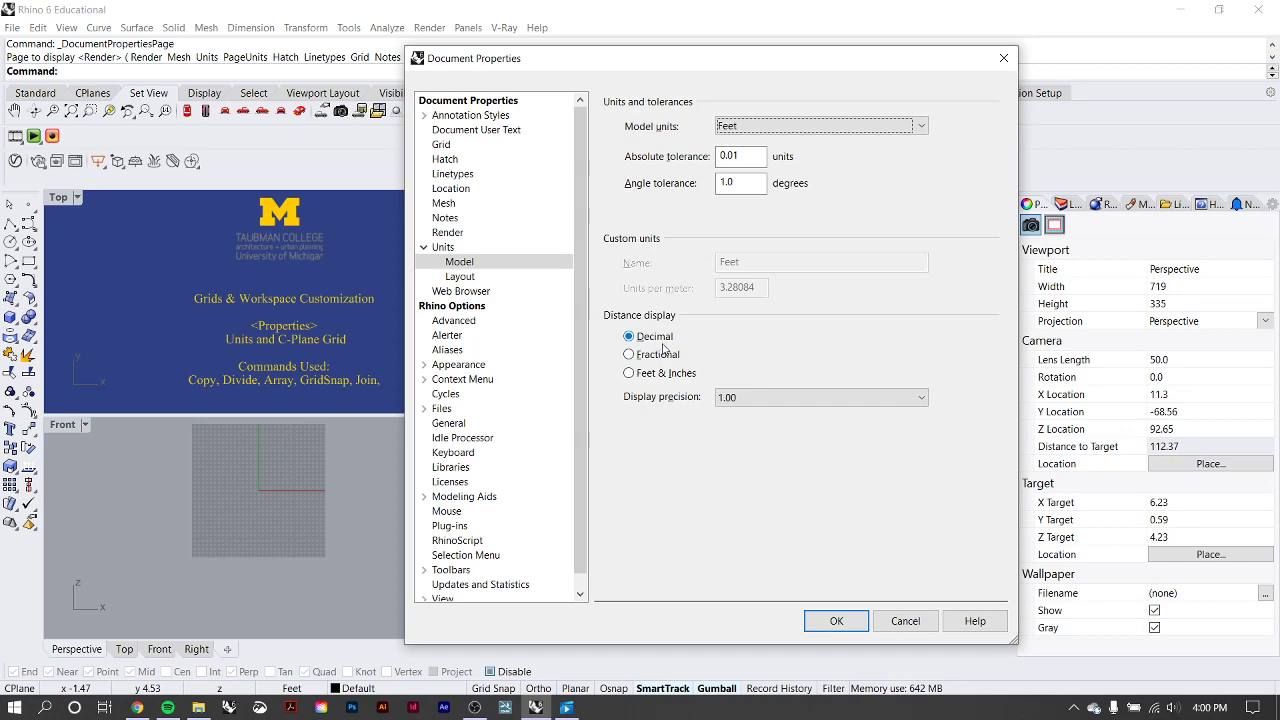
click(846, 622)
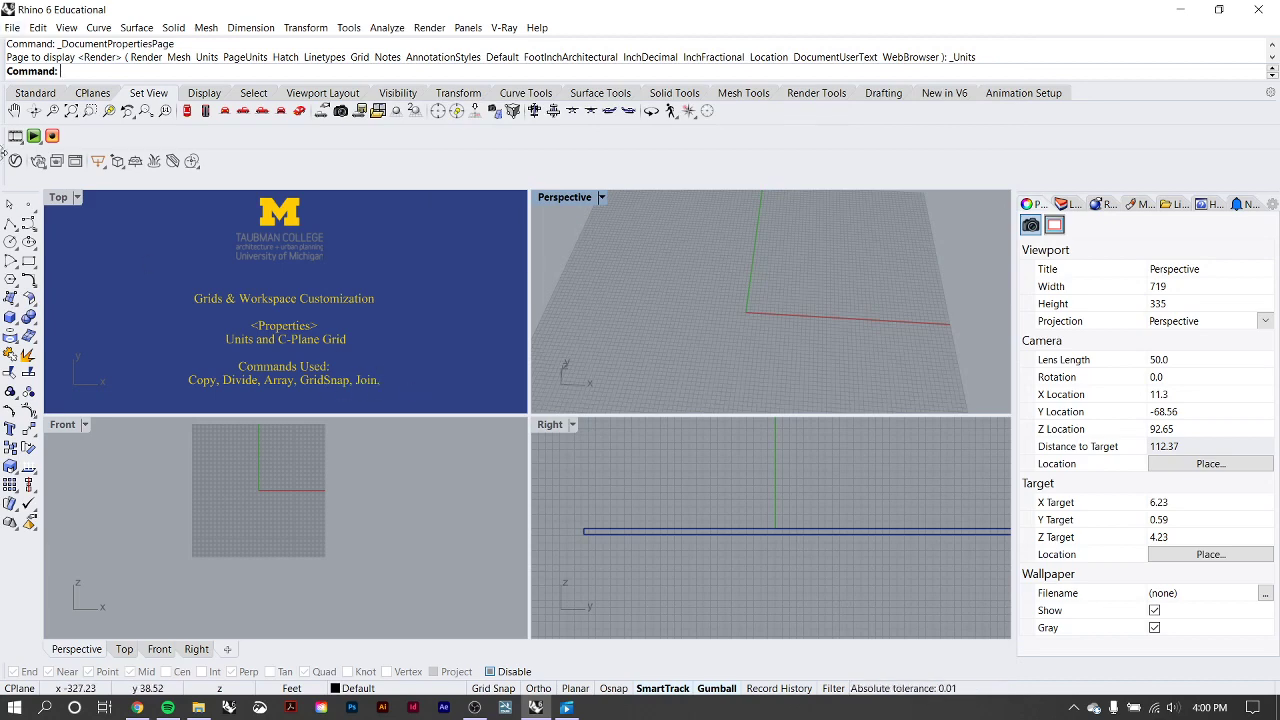
Review the Grid settings in the document properties and inspect the construction plane grid in the Front viewport.
click(12, 28)
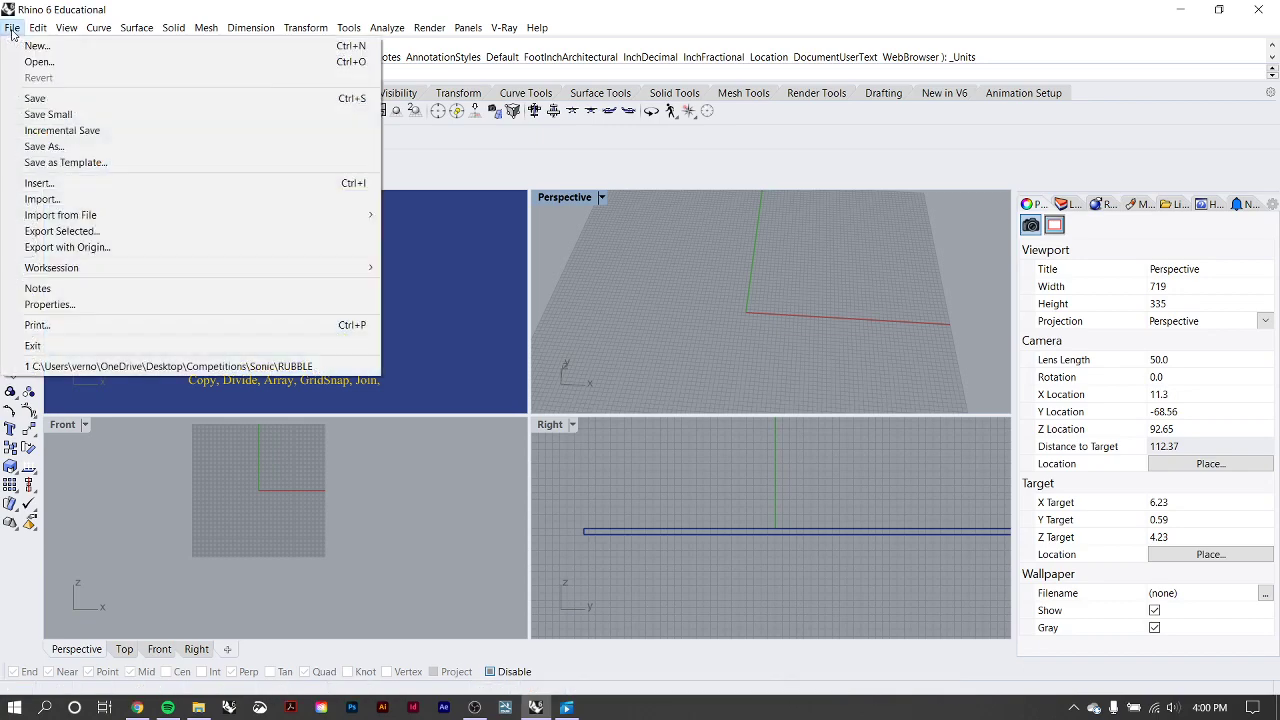
click(66, 304)
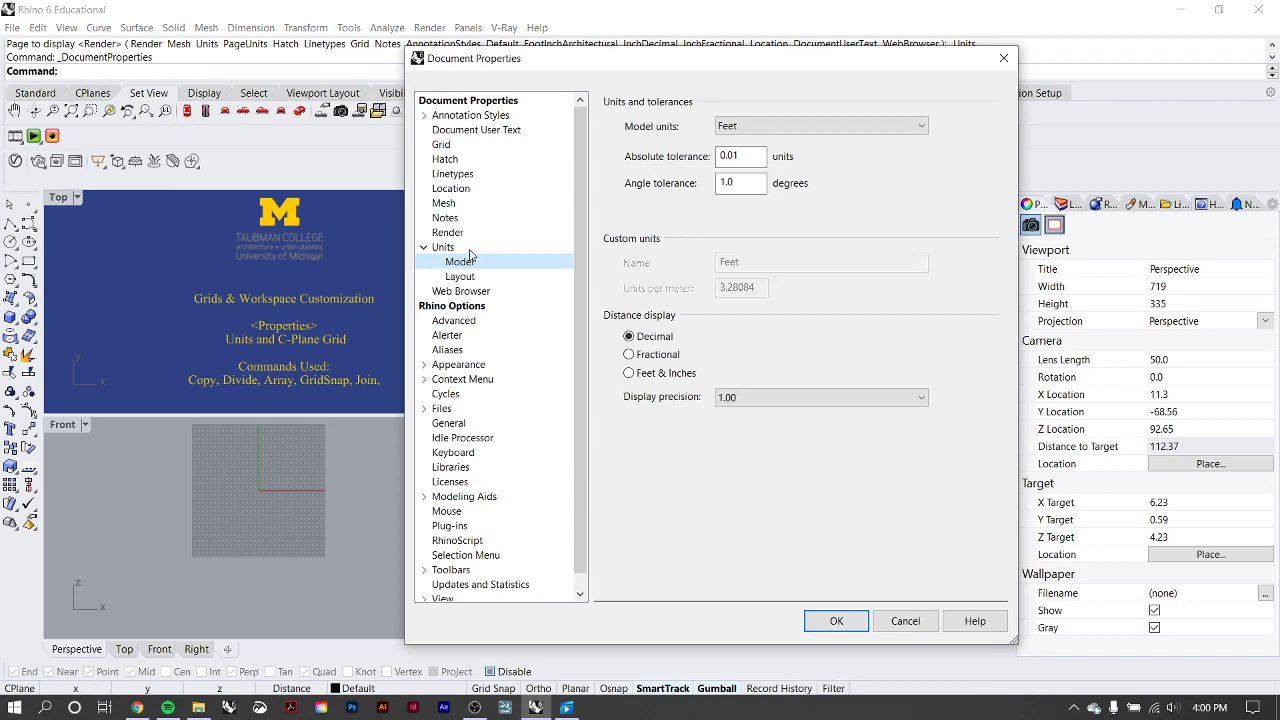
click(441, 146)
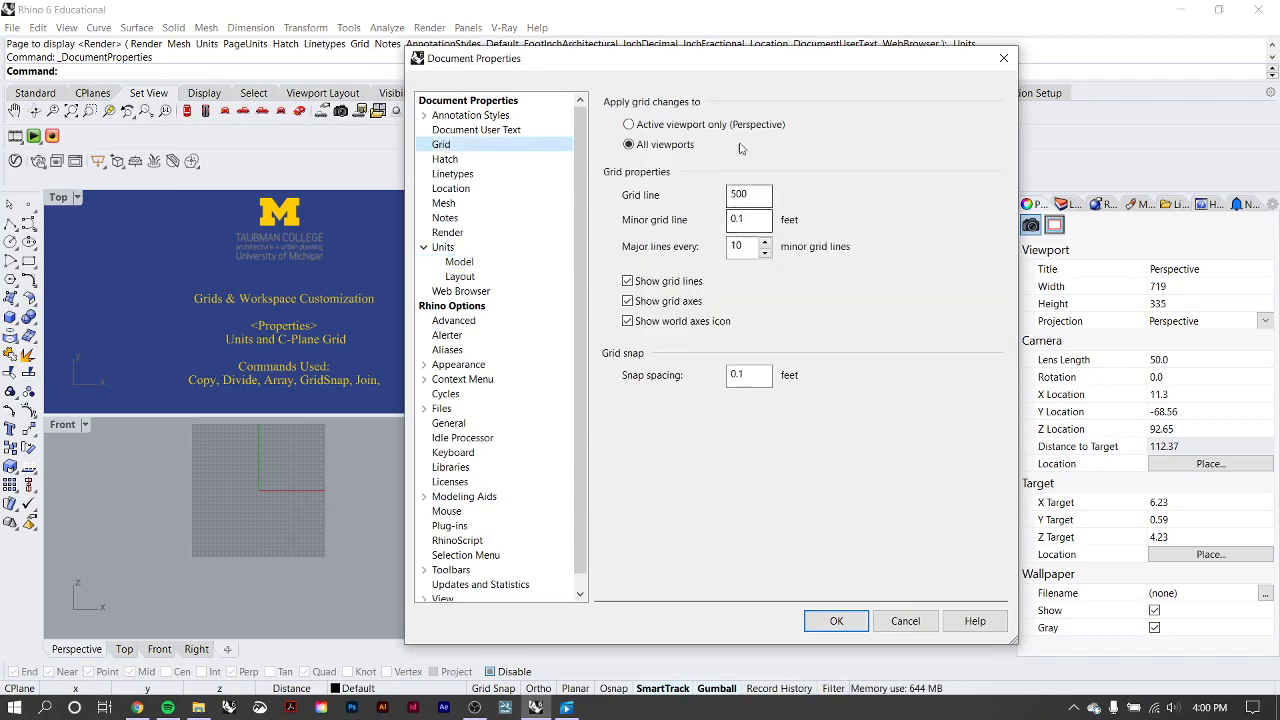
drag(729, 57, 751, 53)
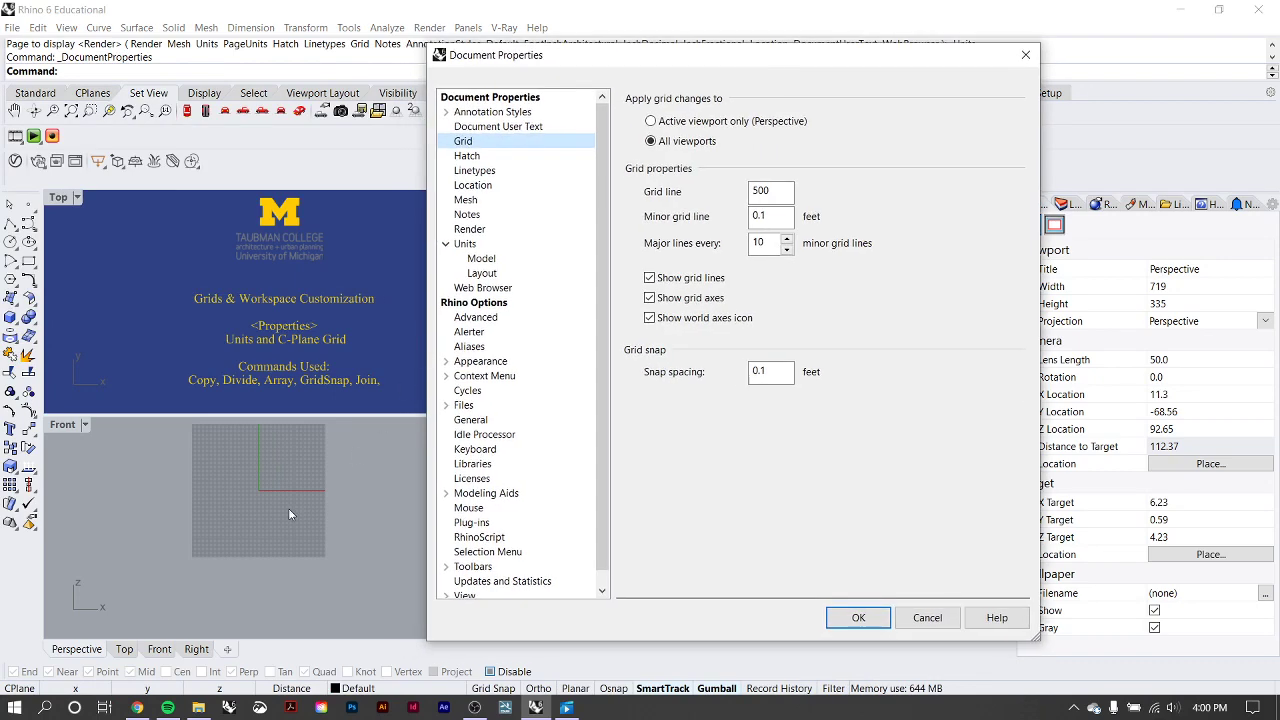
click(927, 617)
scroll(237, 461, up, 3)
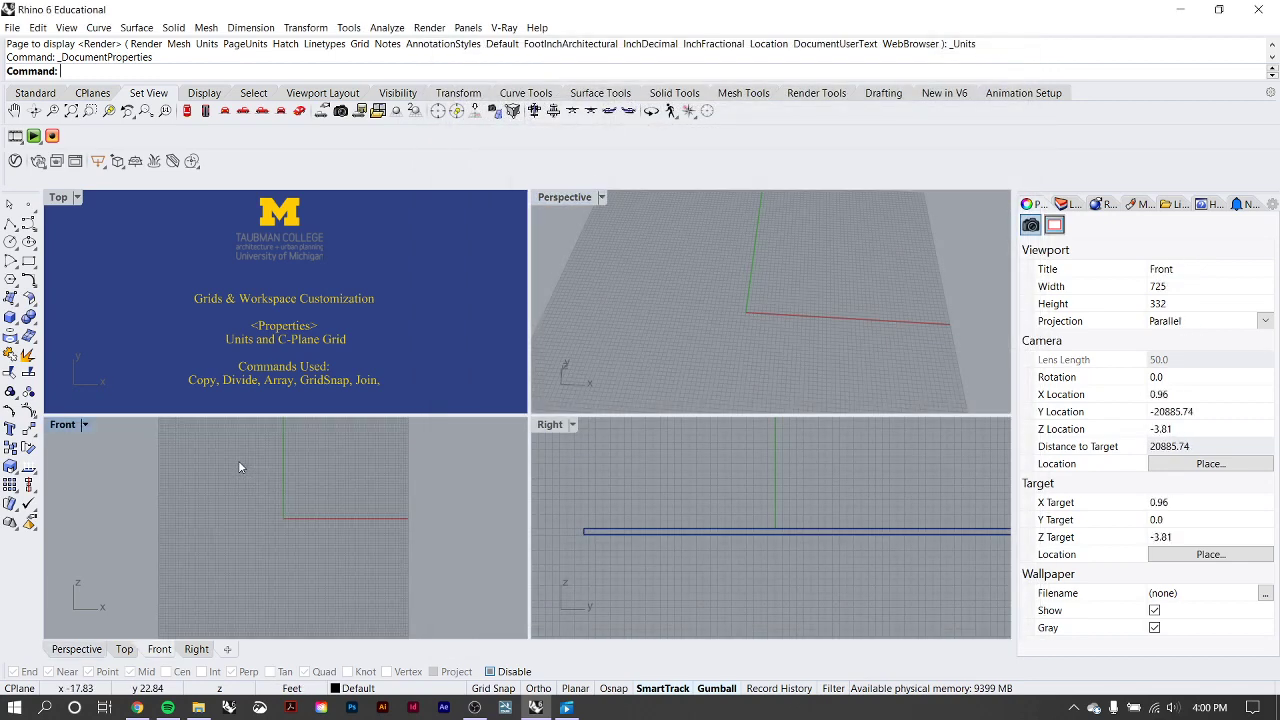
right_drag(238, 460, 224, 493)
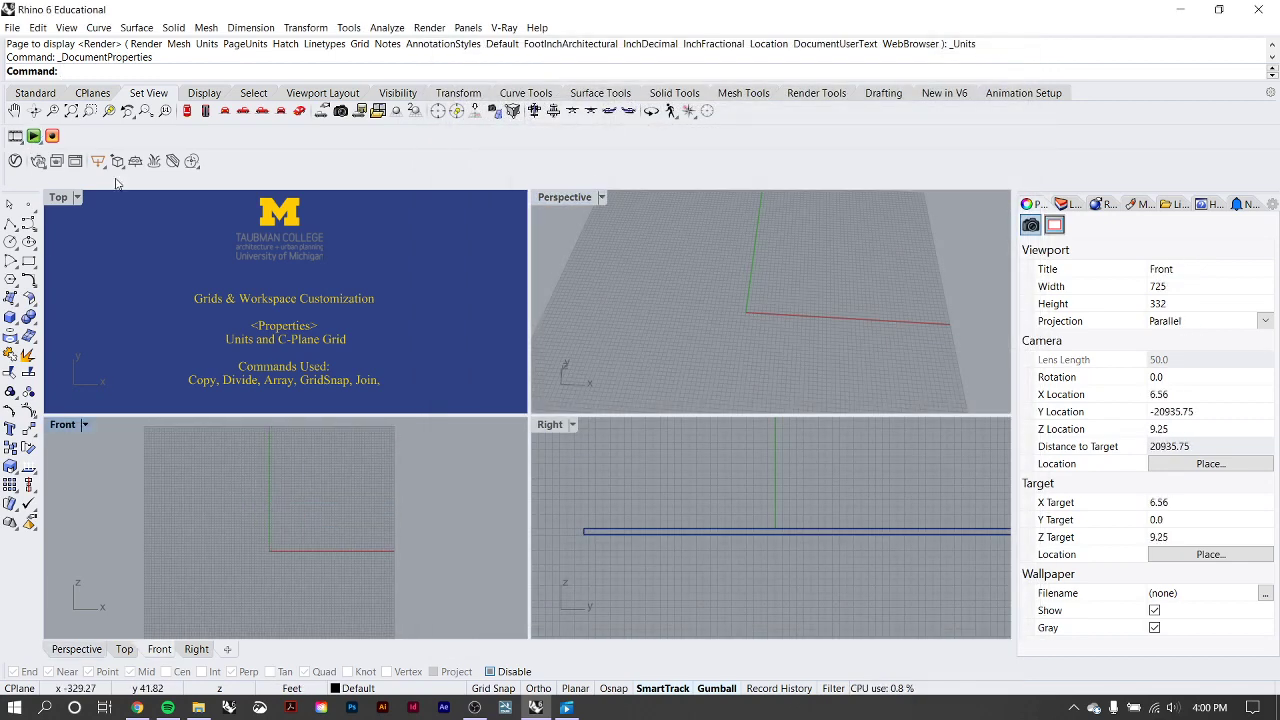
Try a grid line count of 50 for all viewports, set it back to 500 and accept the grid settings.
click(12, 27)
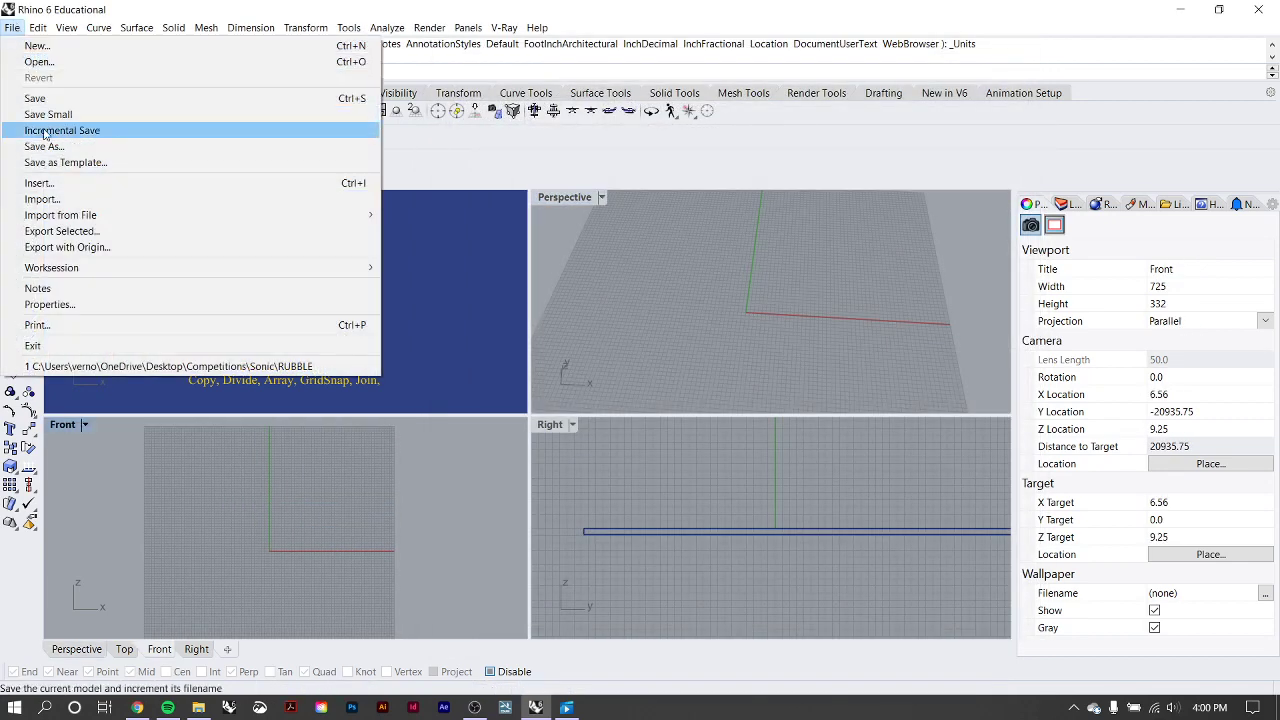
click(45, 304)
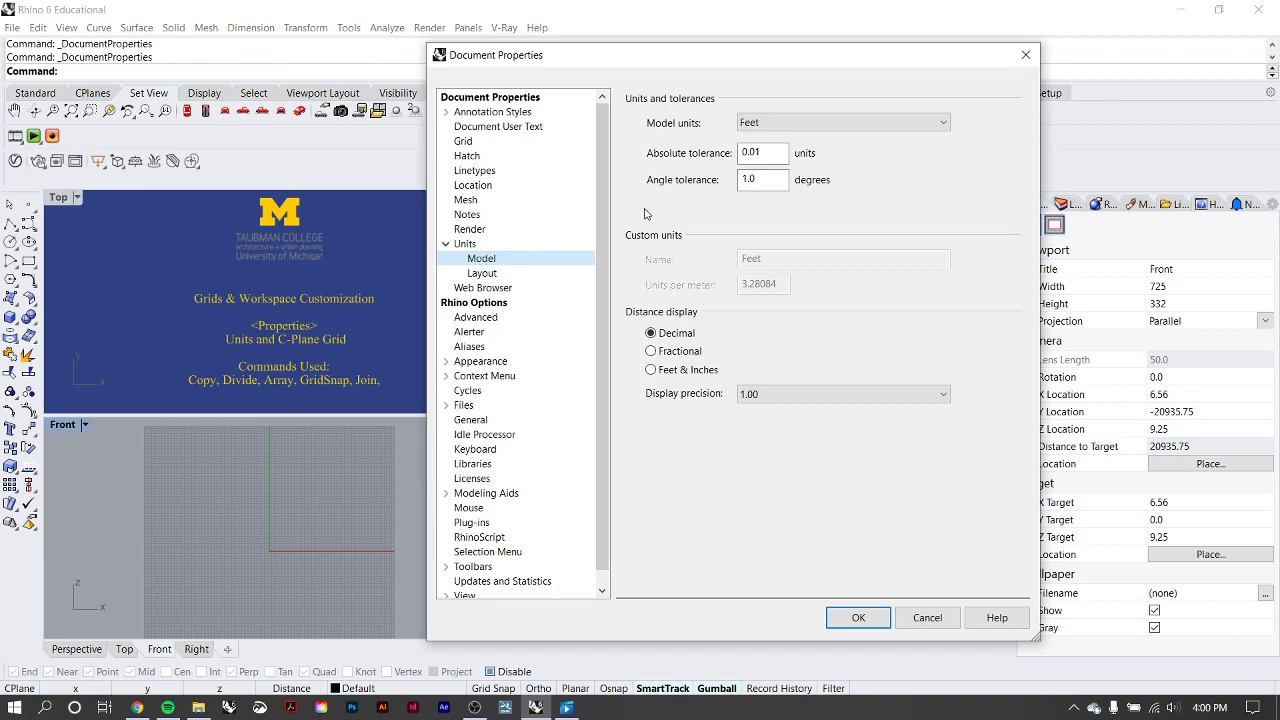
click(465, 142)
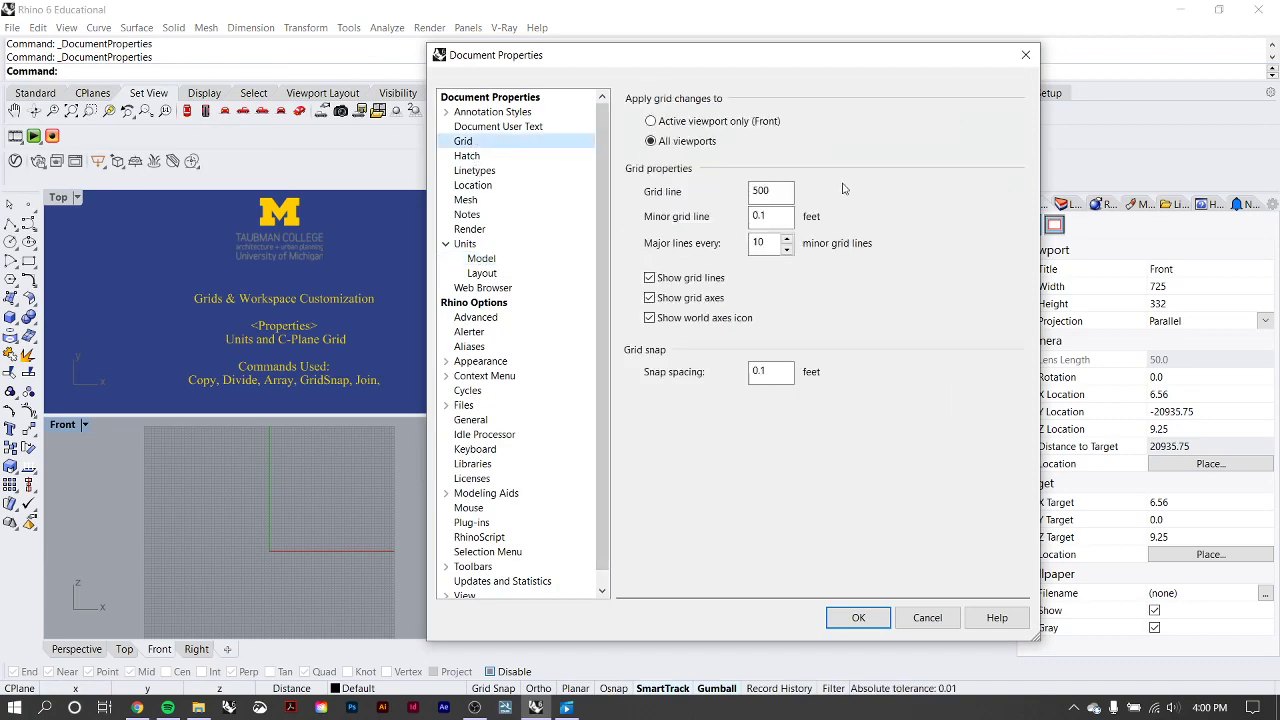
double_click(768, 190)
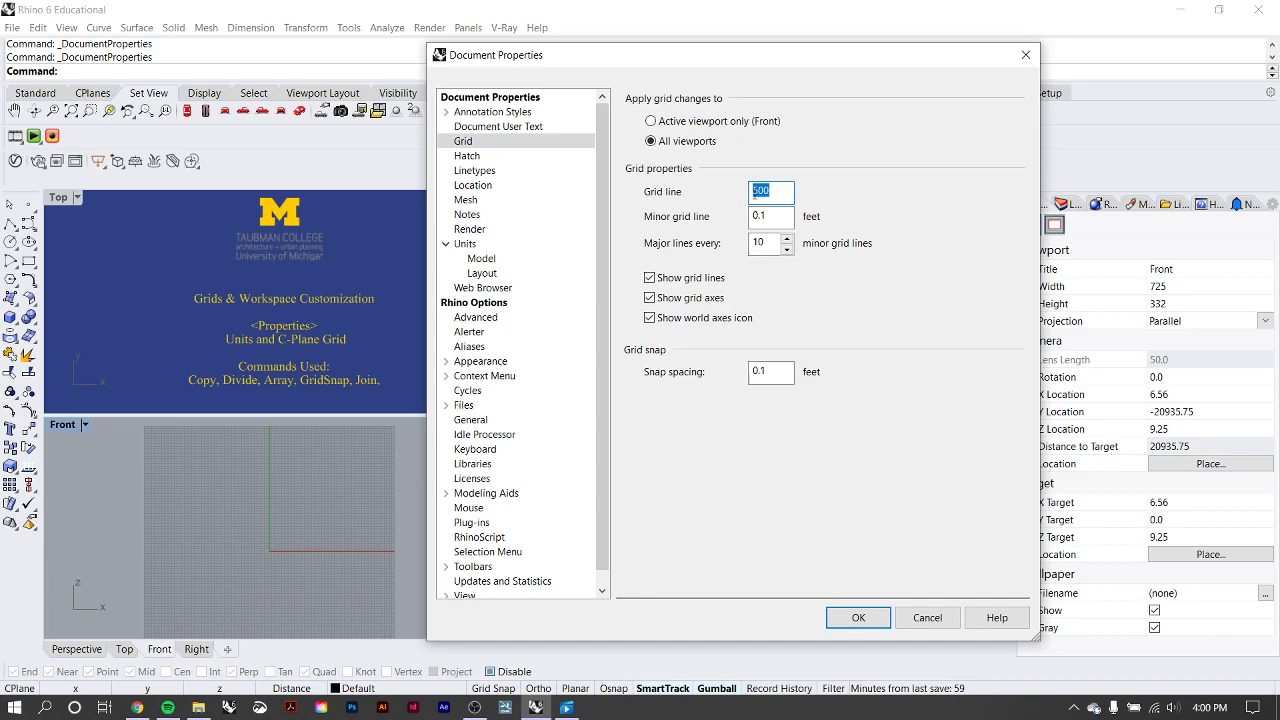
text(50)
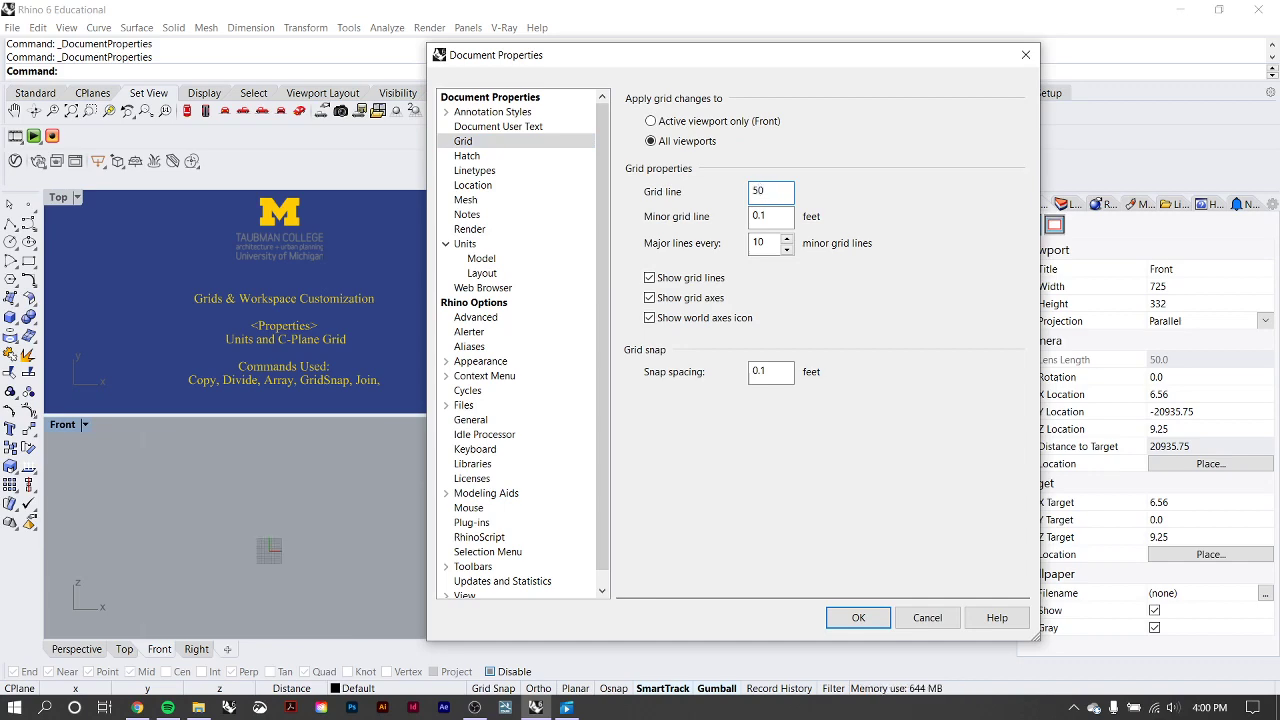
text(0)
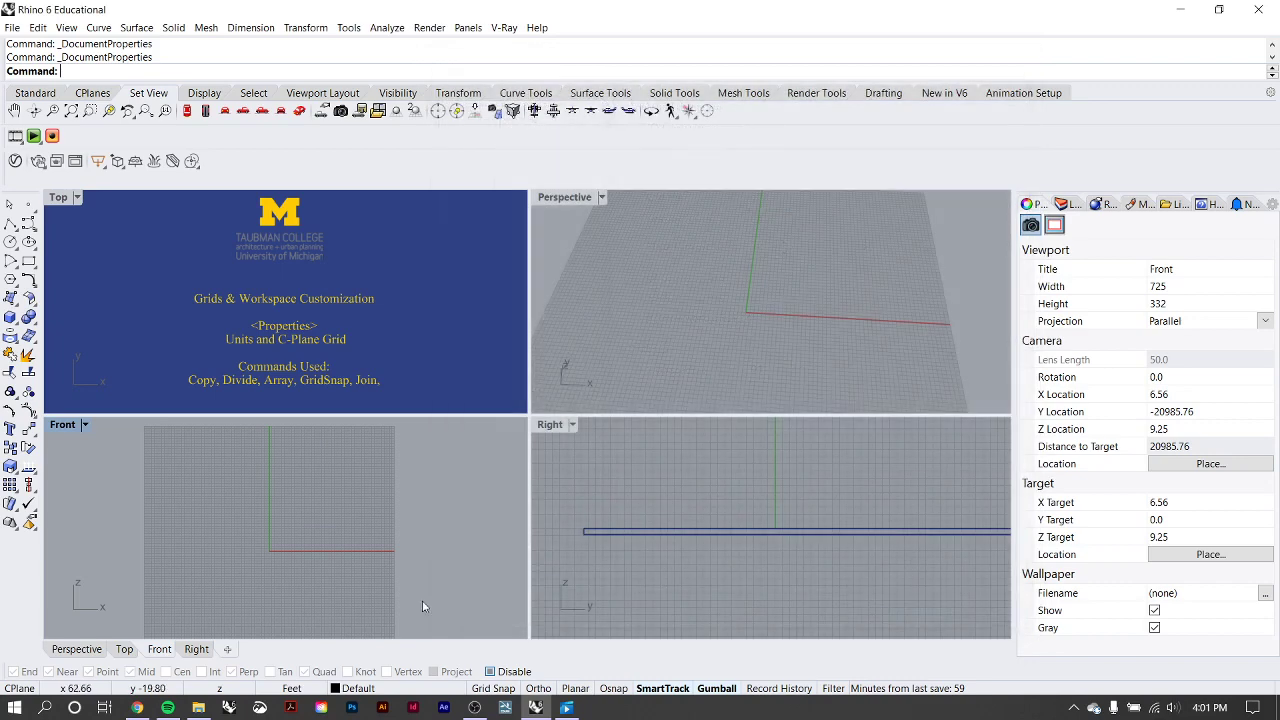
click(858, 617)
Turn on Grid Snap for drawing on the Front viewport's grid.
scroll(236, 539, up, 10)
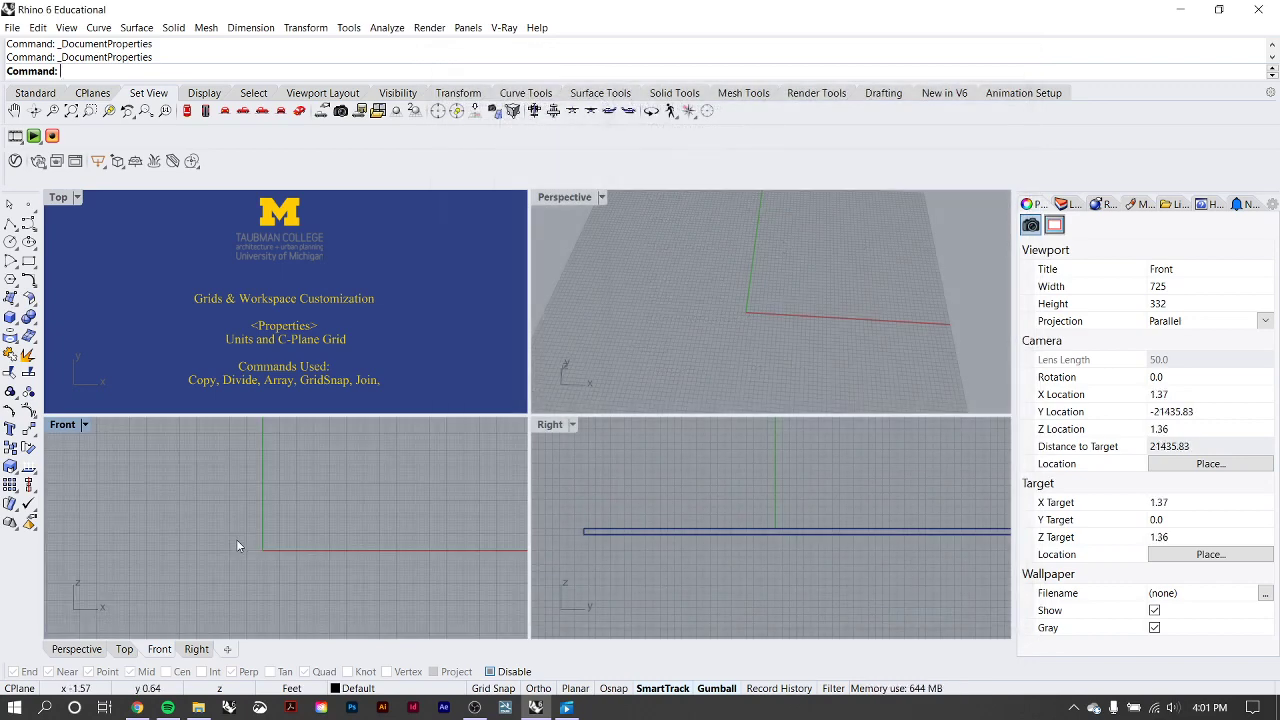
scroll(310, 545, up, 1)
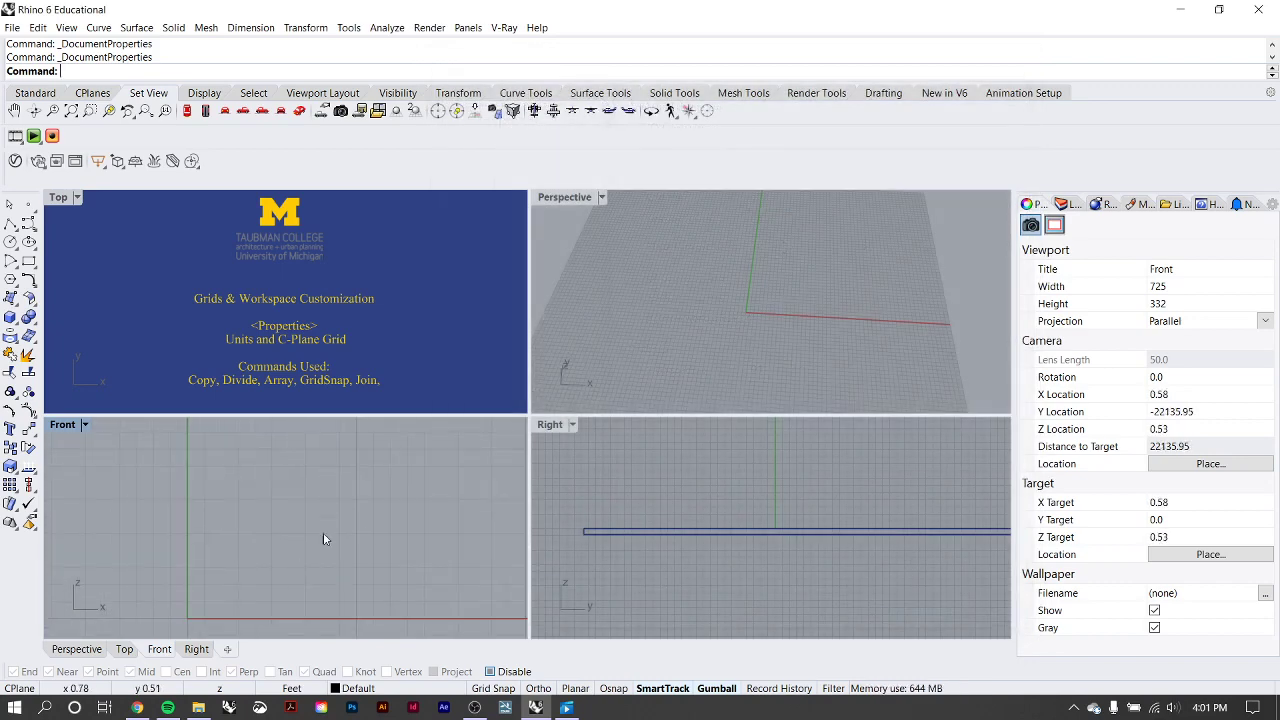
click(486, 689)
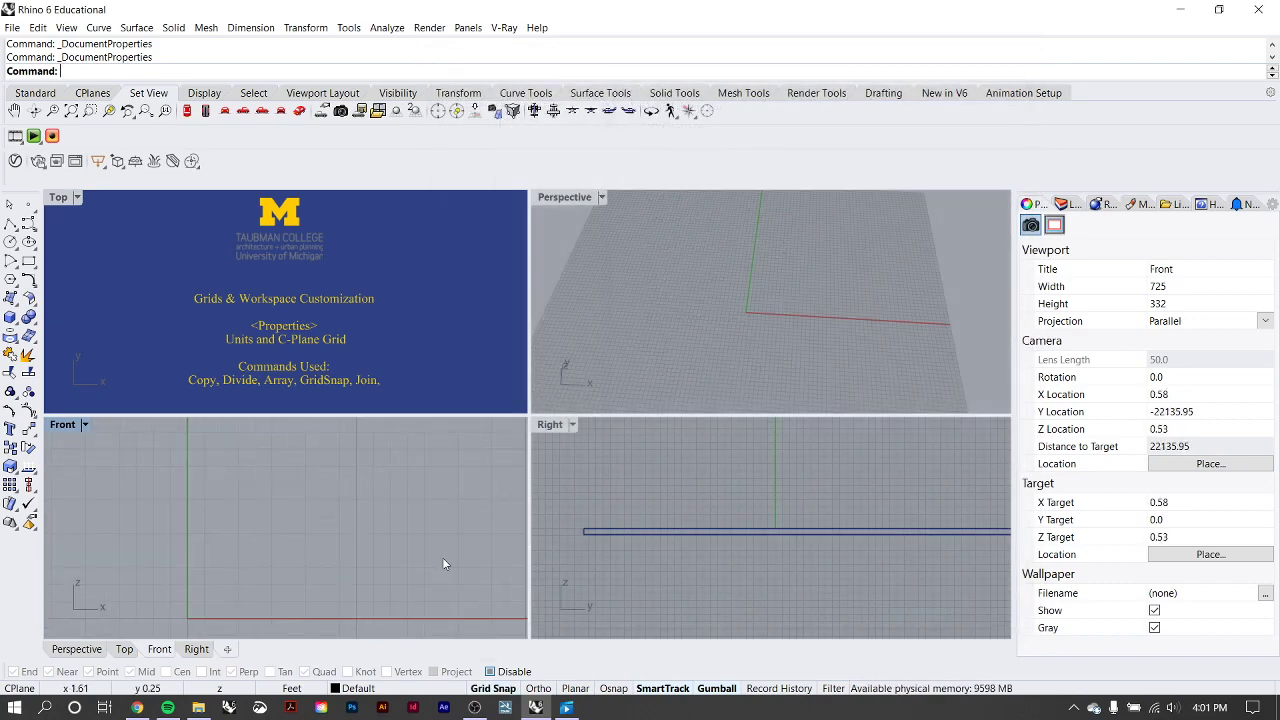
Start a polyline at the origin in the Front viewport and draw a 1 ft vertical segment with Ortho on.
click(9, 224)
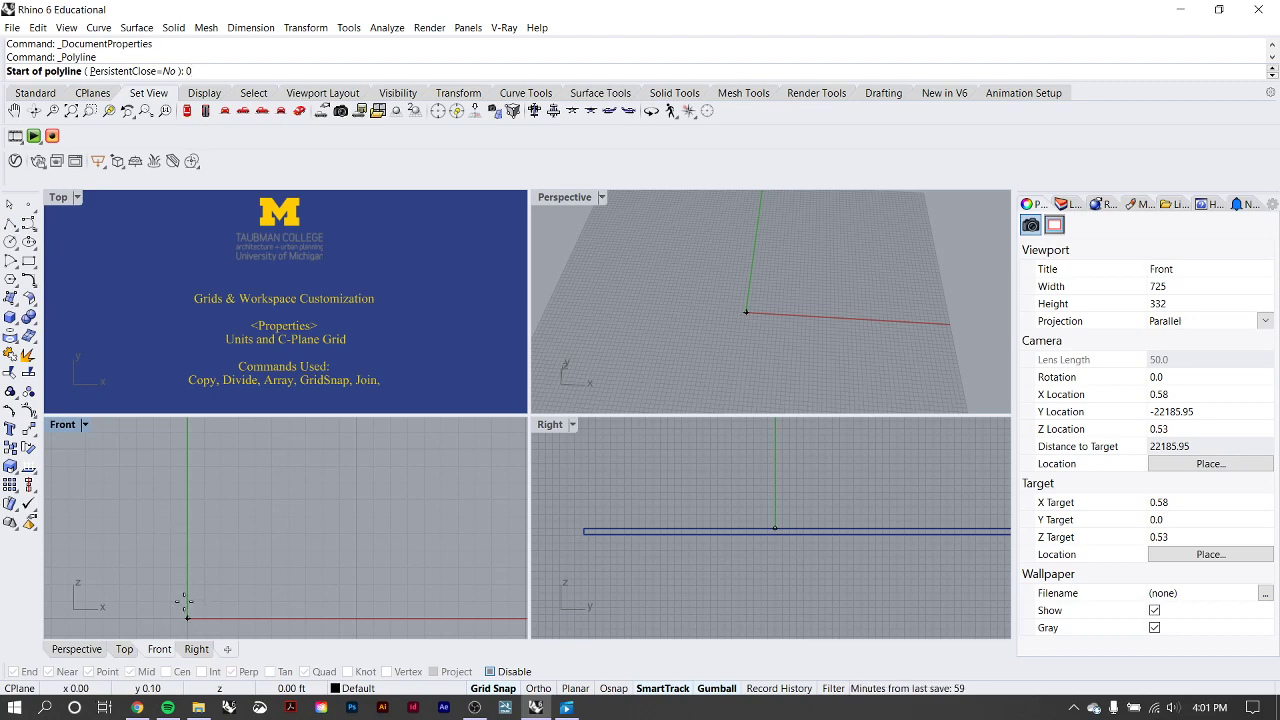
right_drag(184, 601, 184, 531)
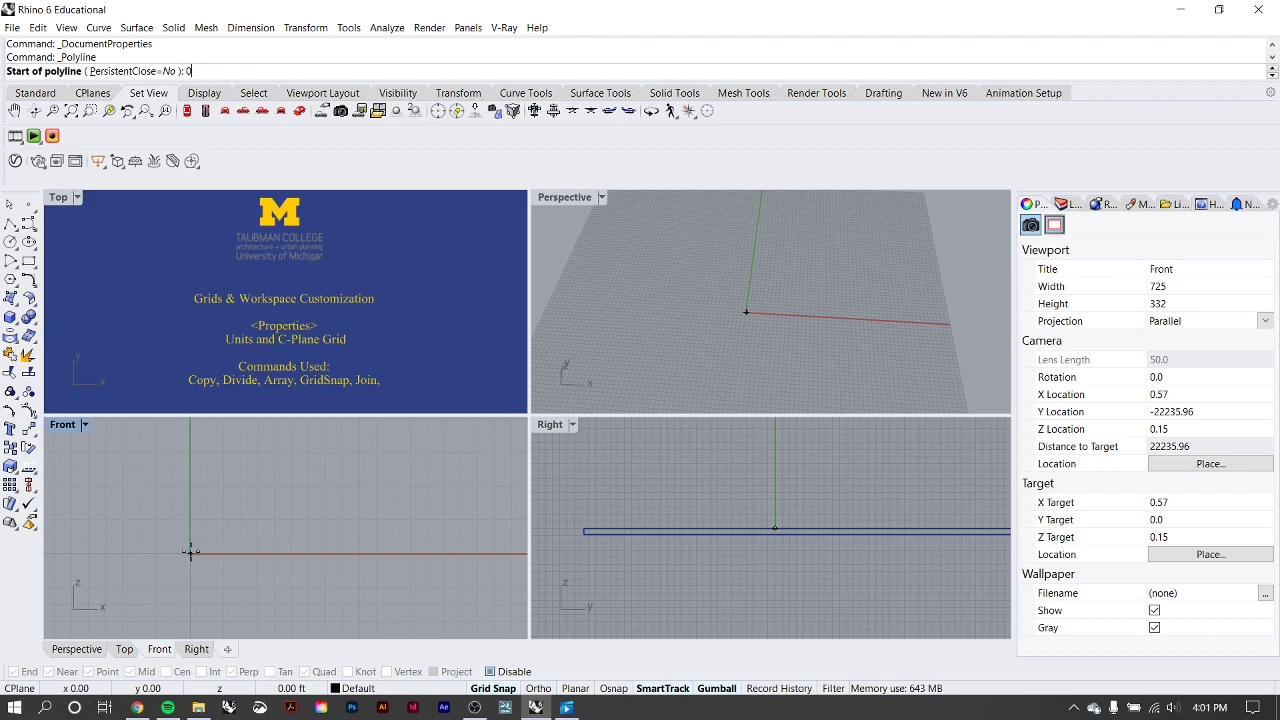
click(190, 552)
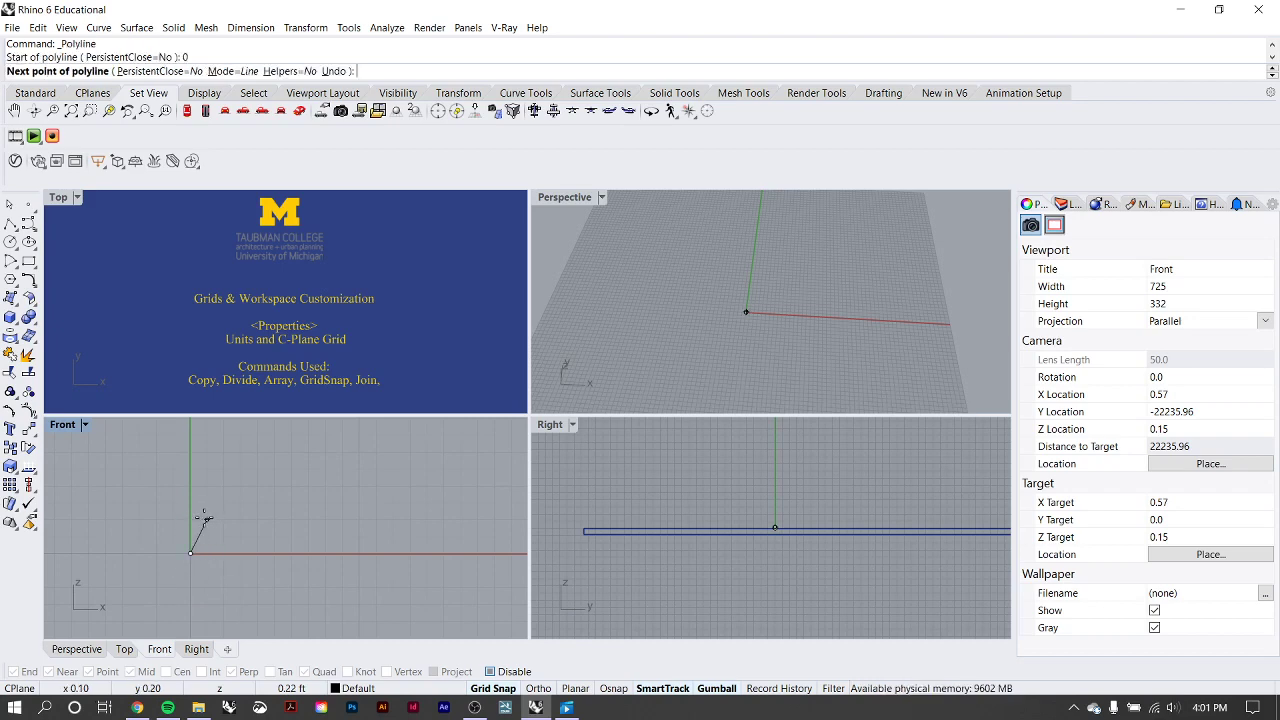
right_drag(203, 518, 193, 563)
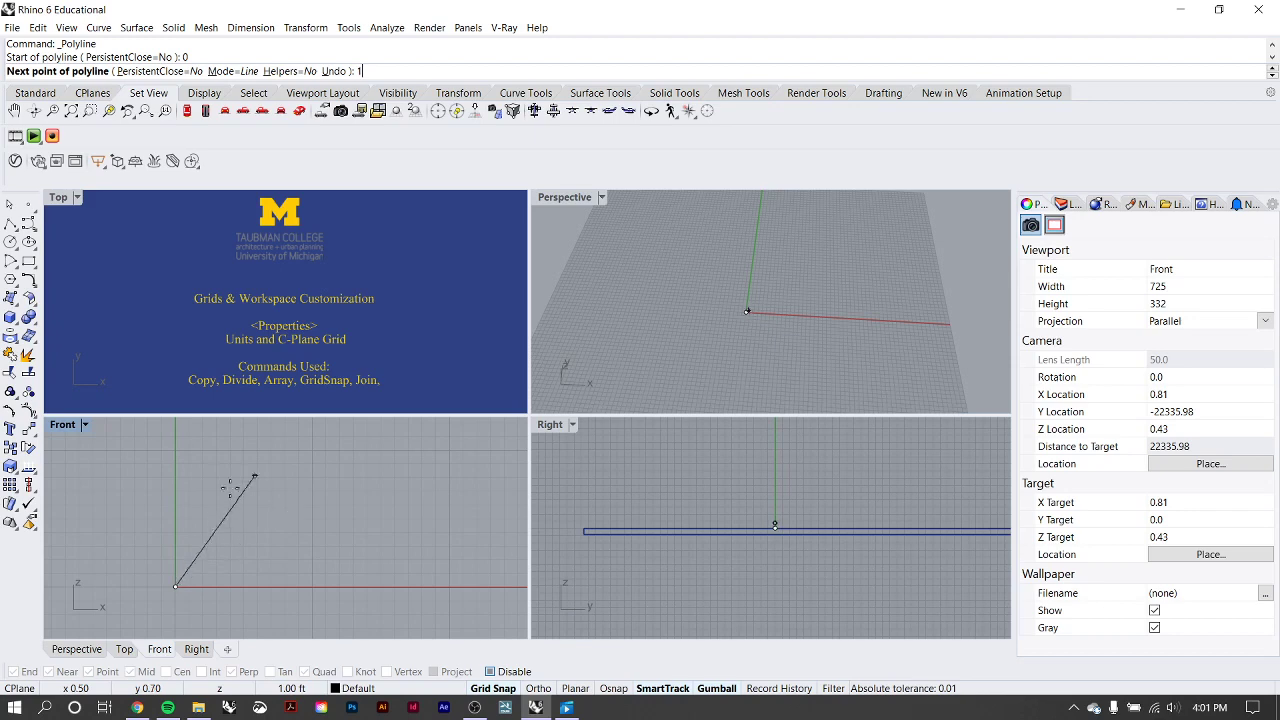
text(1)
key(F8)
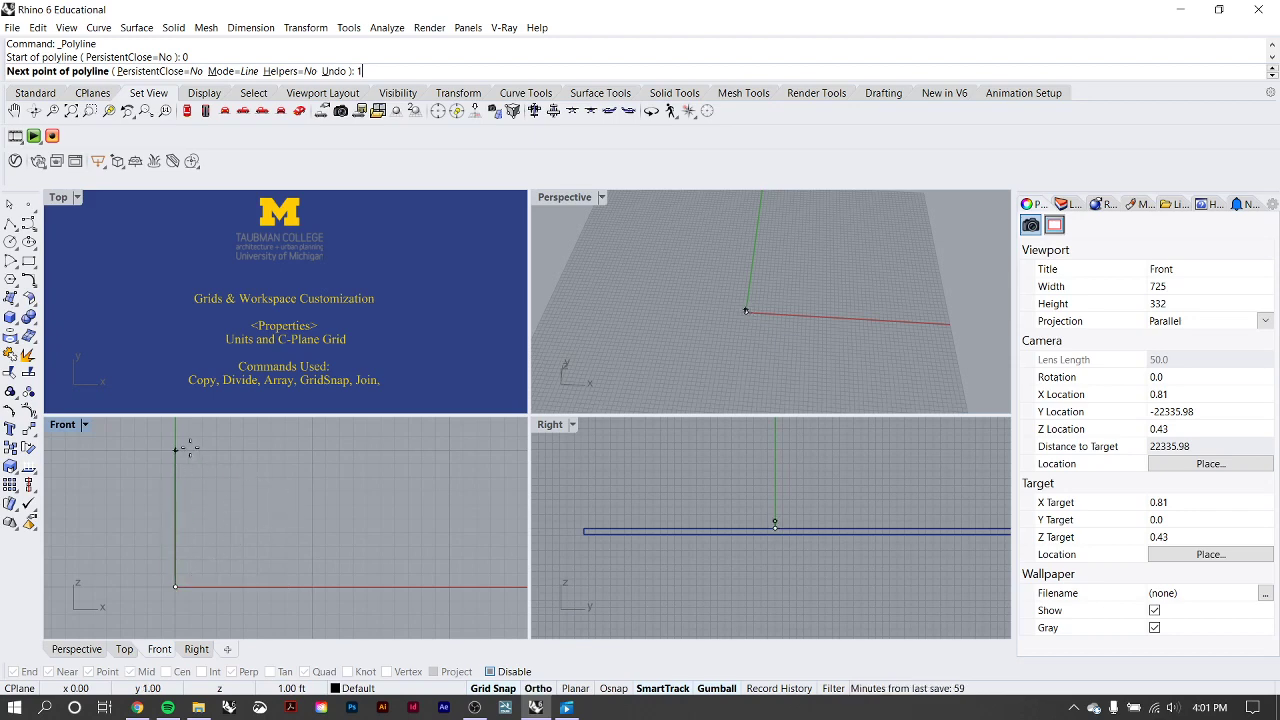
key(F8)
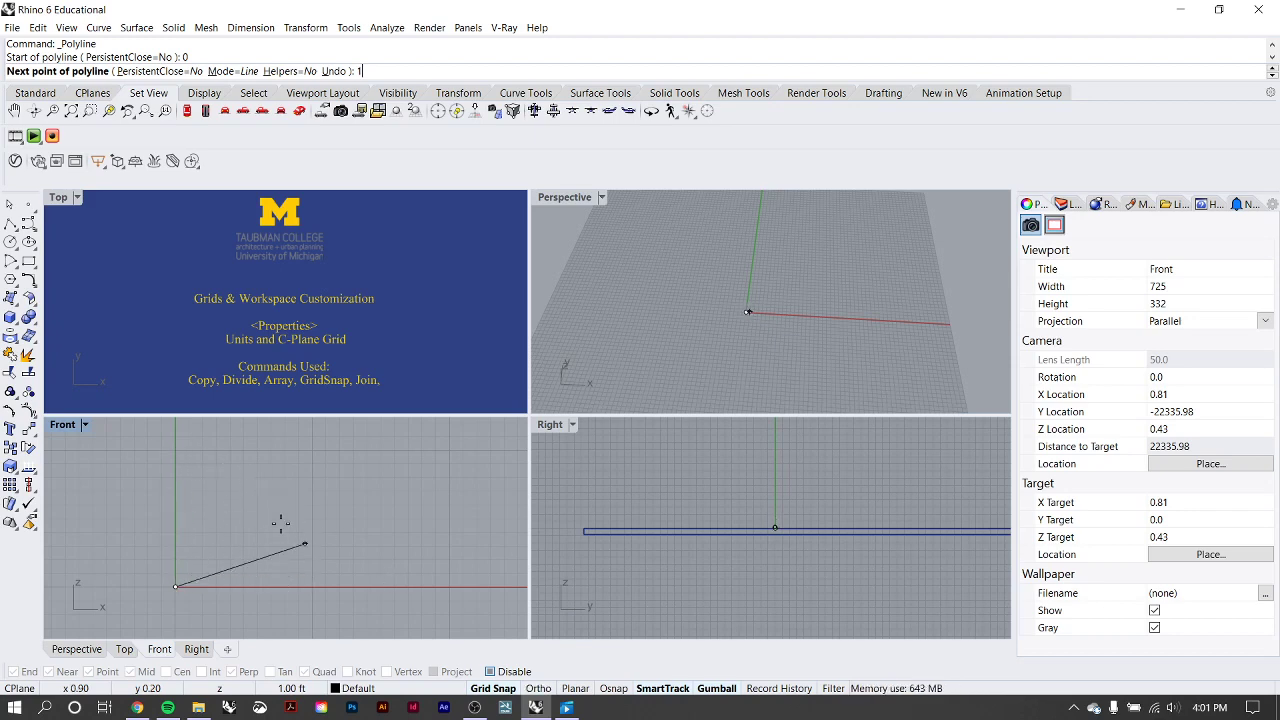
key(F8)
key(F8)
click(174, 448)
Add a 0.1 ft horizontal segment from the vertical segment's upper end and finish the polyline.
scroll(190, 446, up, 2)
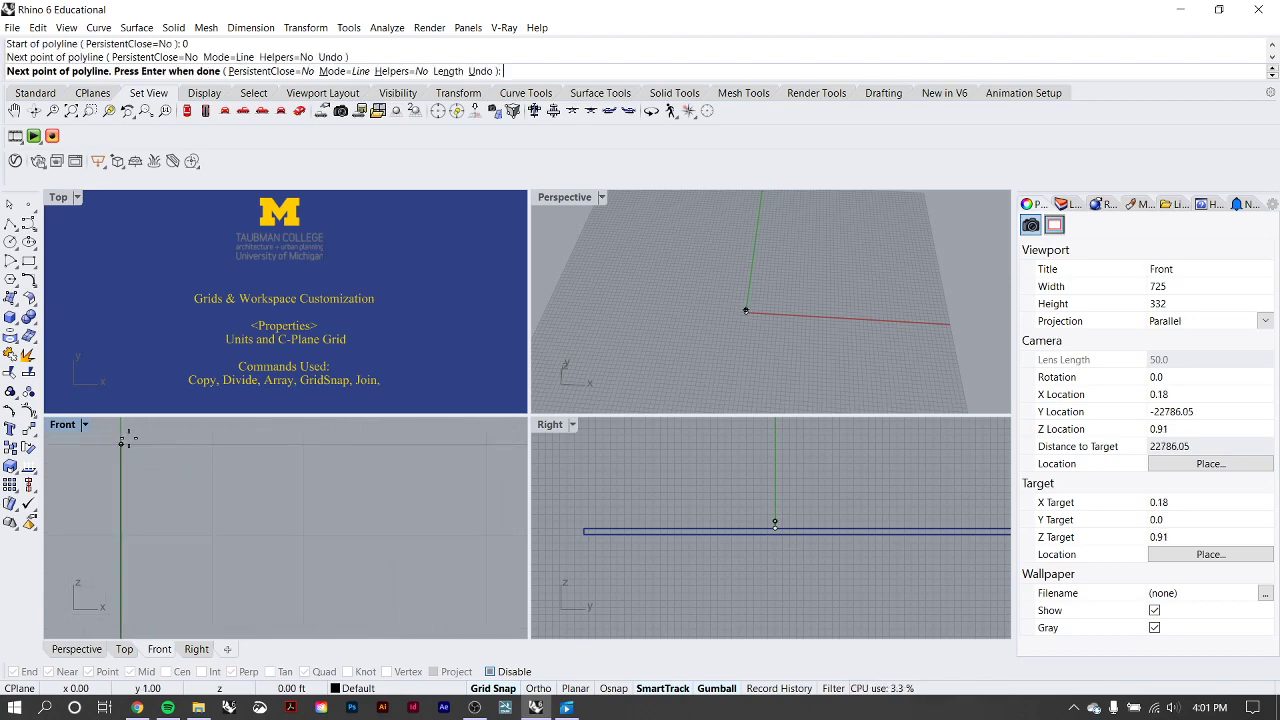
scroll(212, 447, down, 2)
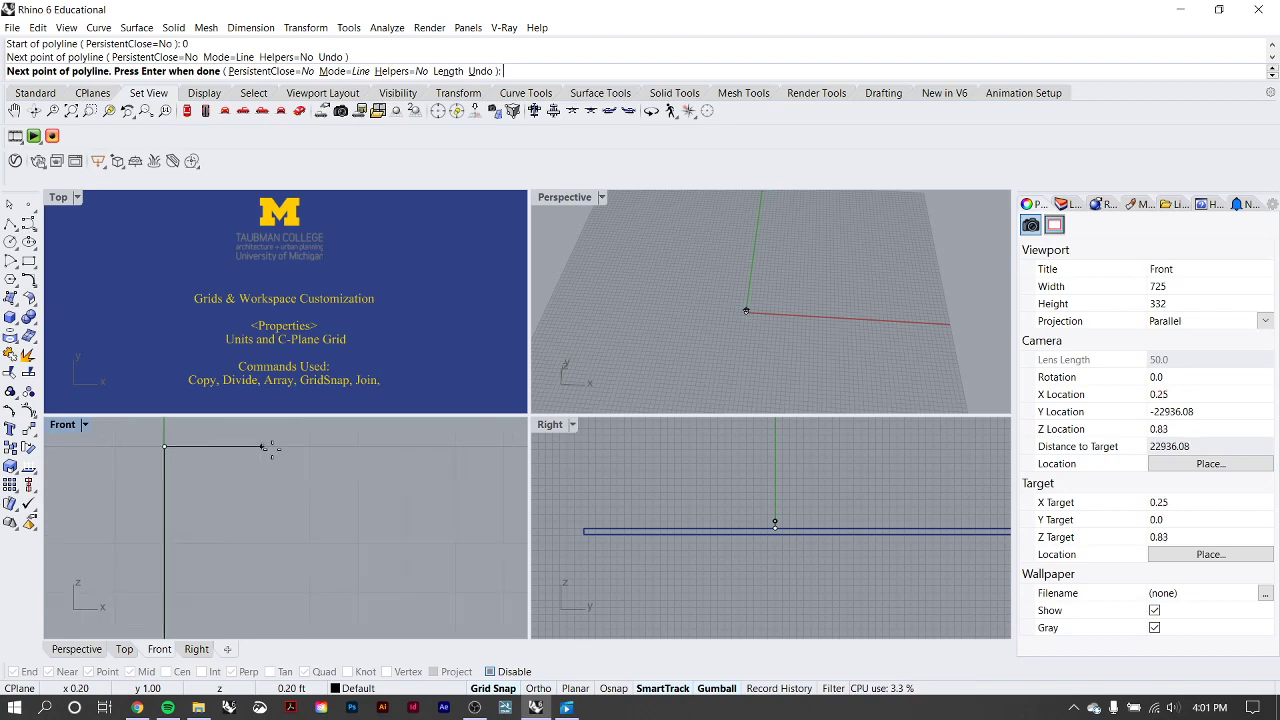
scroll(250, 466, down, 2)
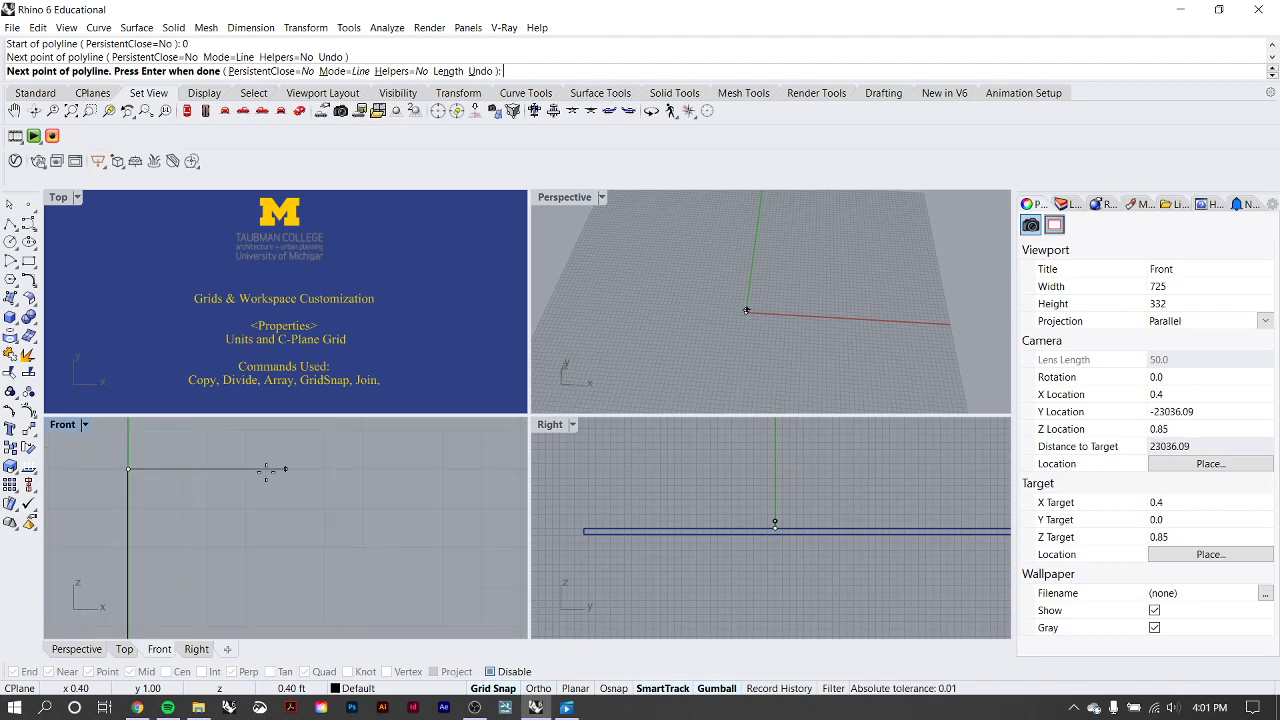
key(Return)
click(168, 469)
key(Return)
scroll(209, 478, down, 12)
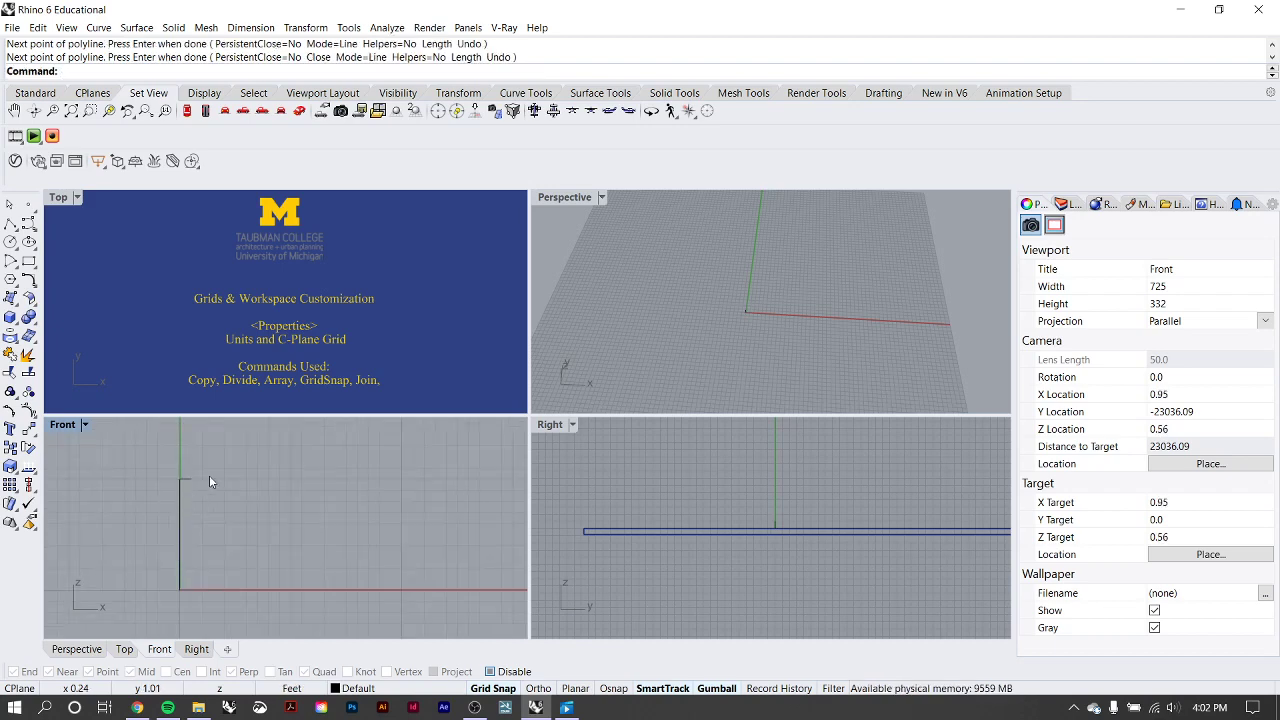
Delete the small L-shaped polyline at the origin in the Front viewport.
click(185, 499)
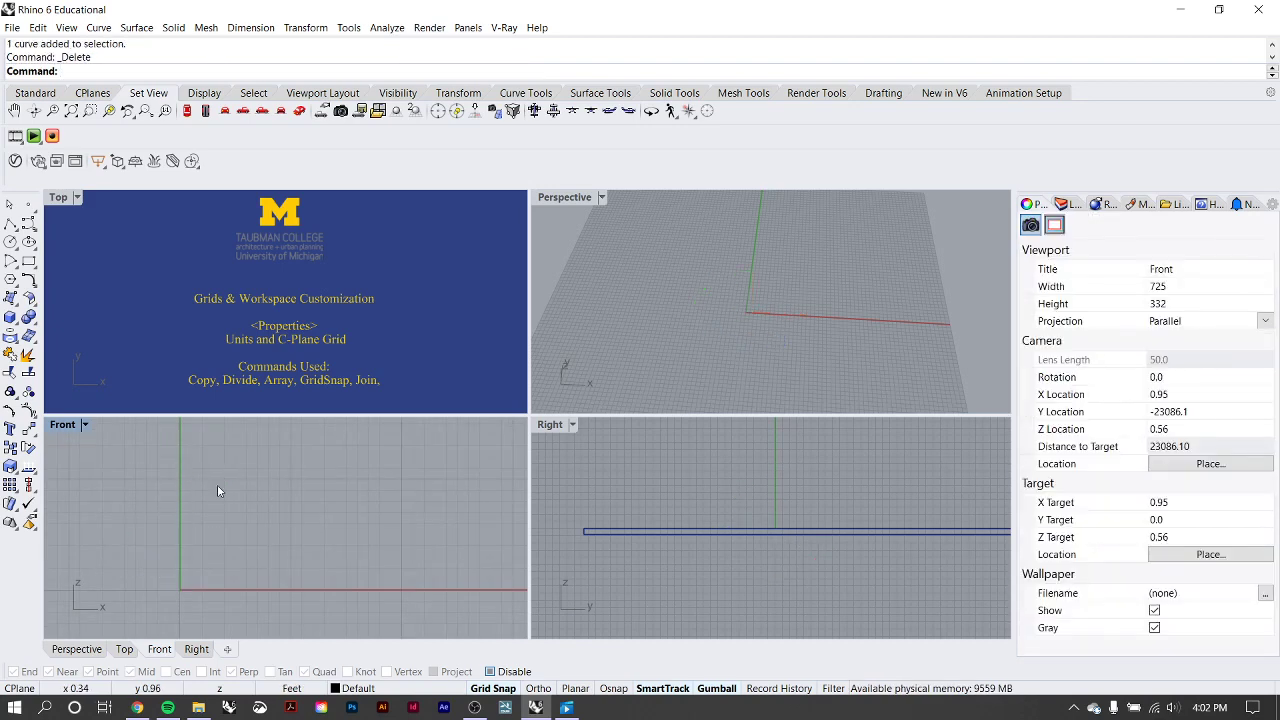
scroll(207, 501, up, 6)
right_drag(203, 491, 178, 450)
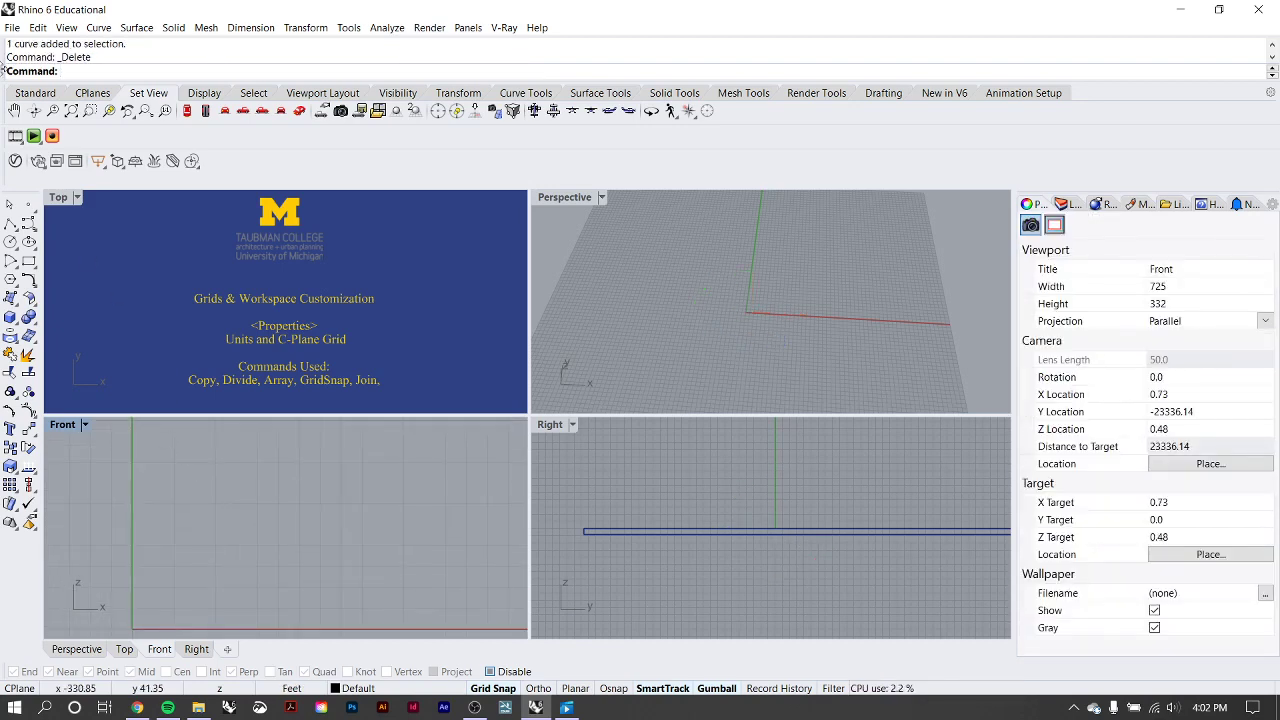
Try major grid lines every 15 minor lines in the document's Grid properties, and discard the change.
click(12, 27)
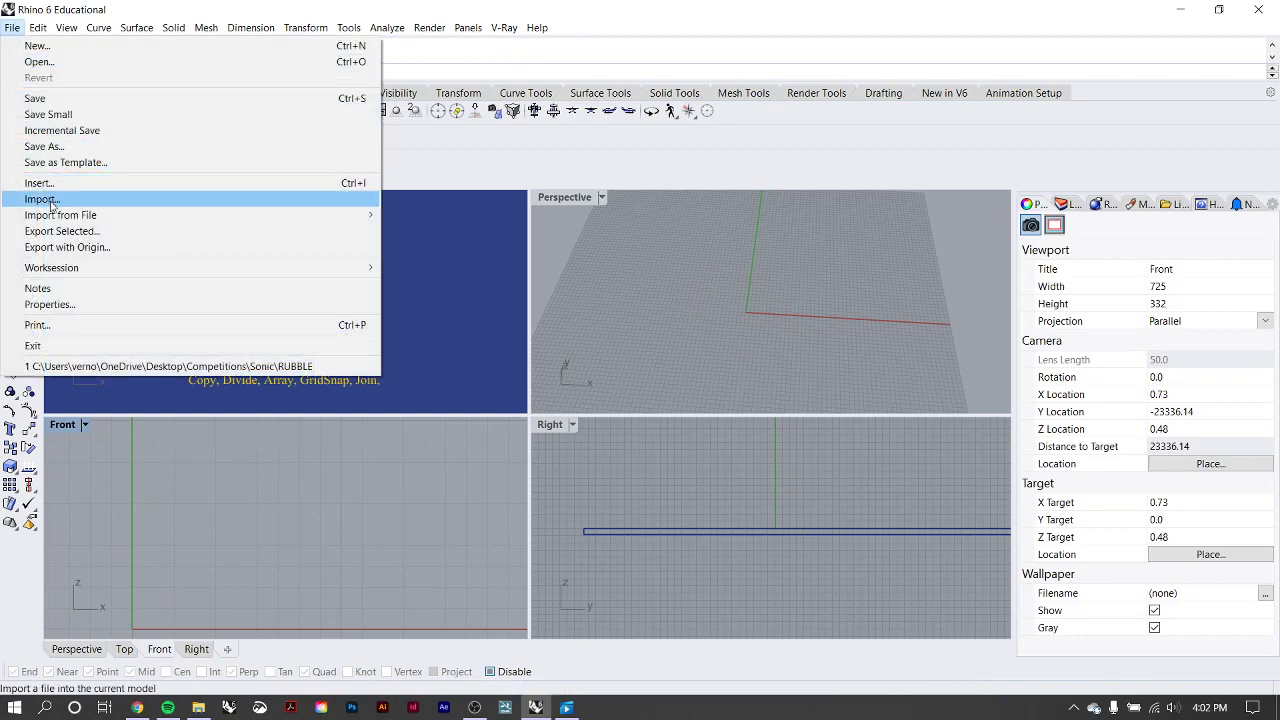
click(64, 305)
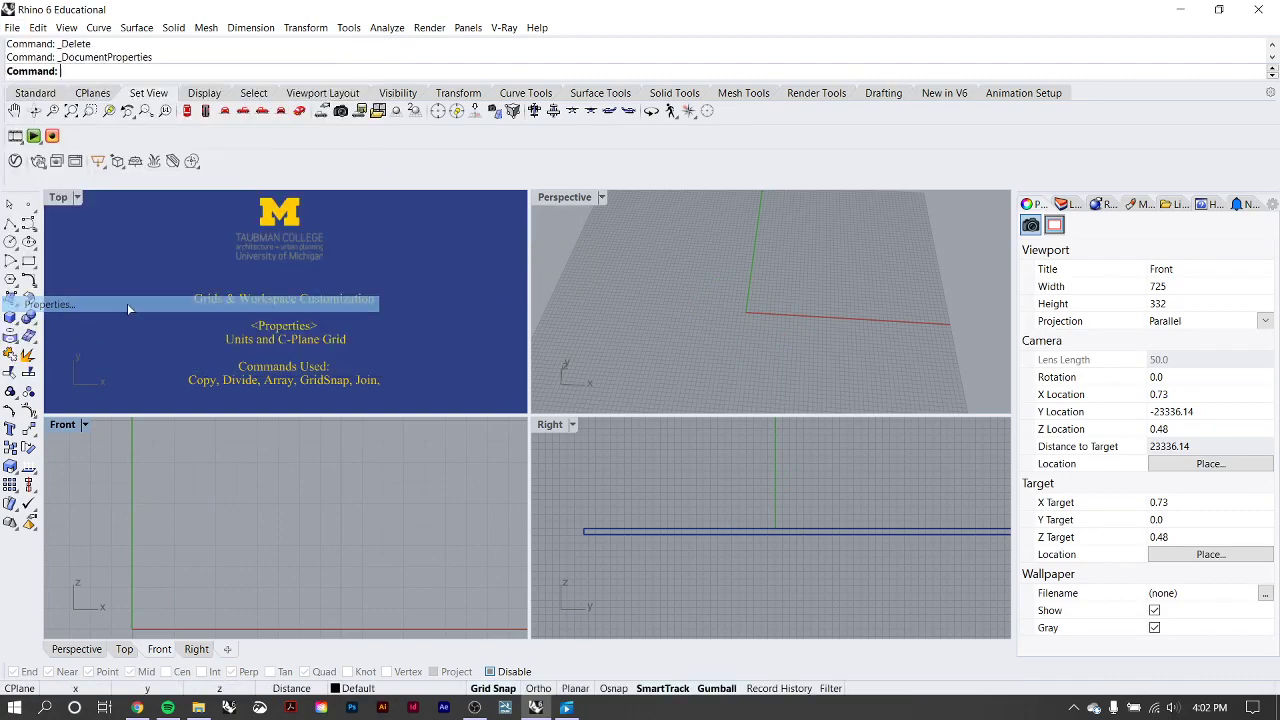
click(465, 143)
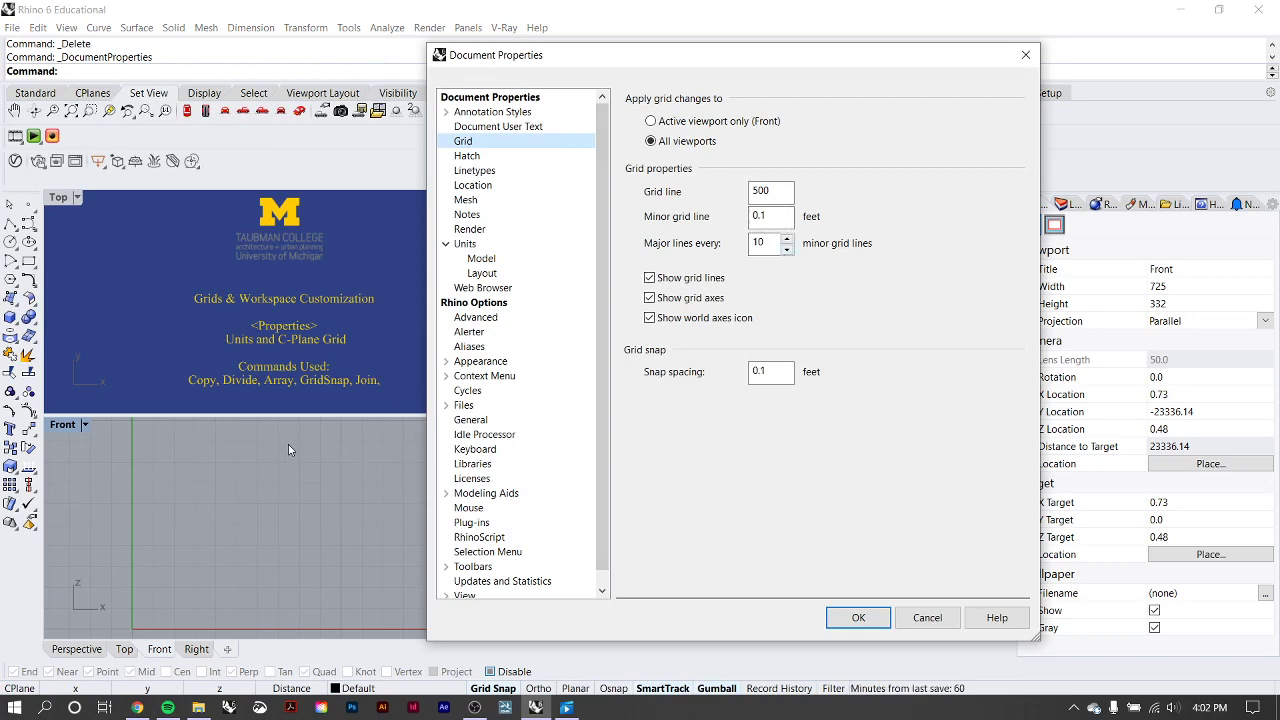
click(787, 239)
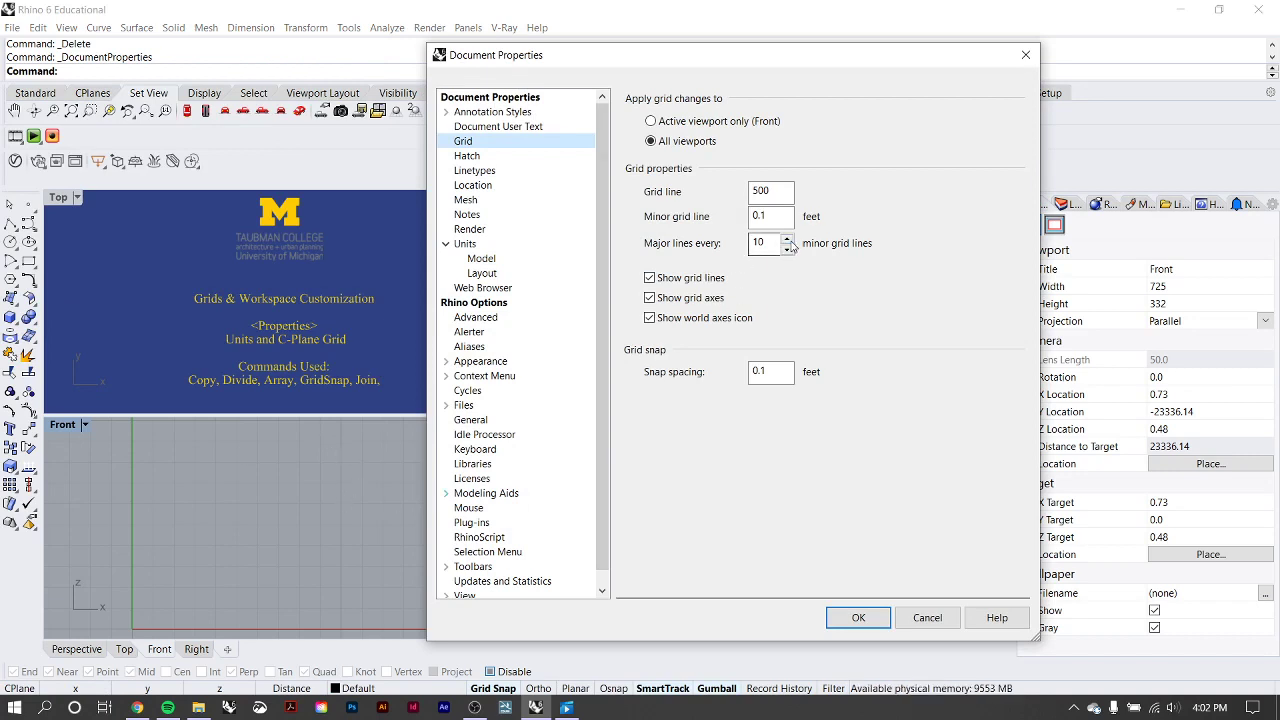
click(787, 239)
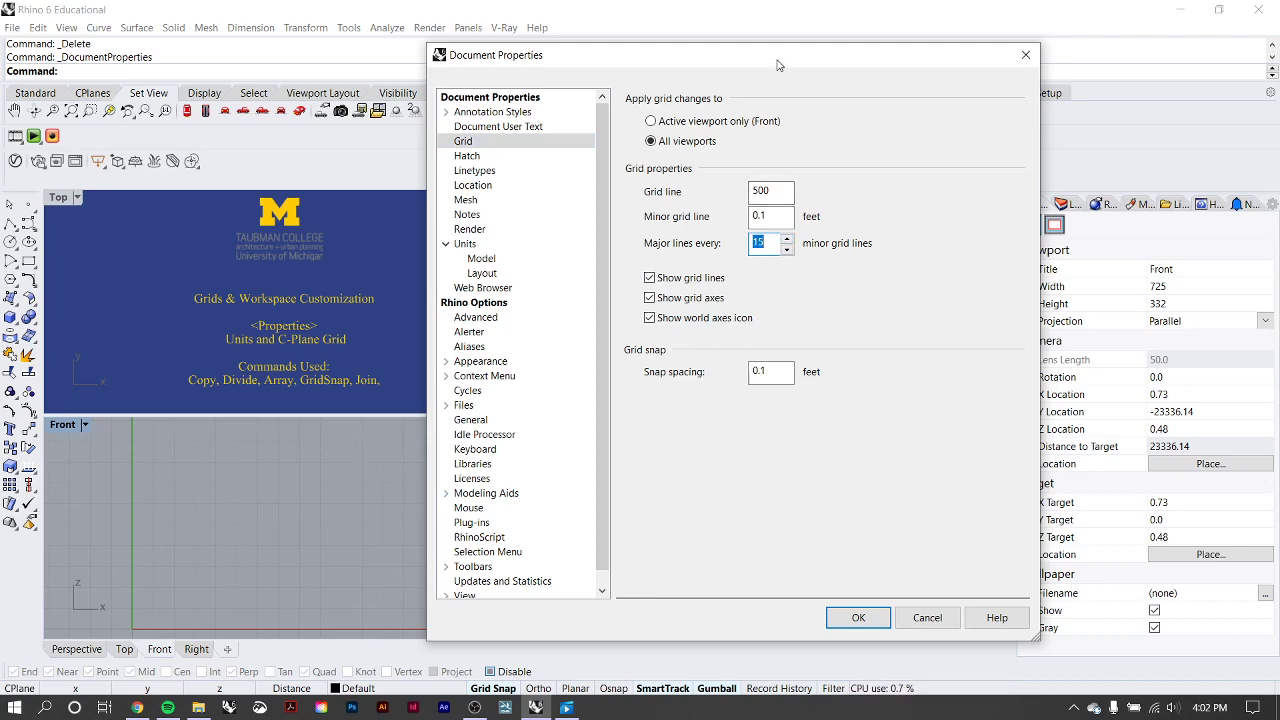
drag(777, 60, 888, 54)
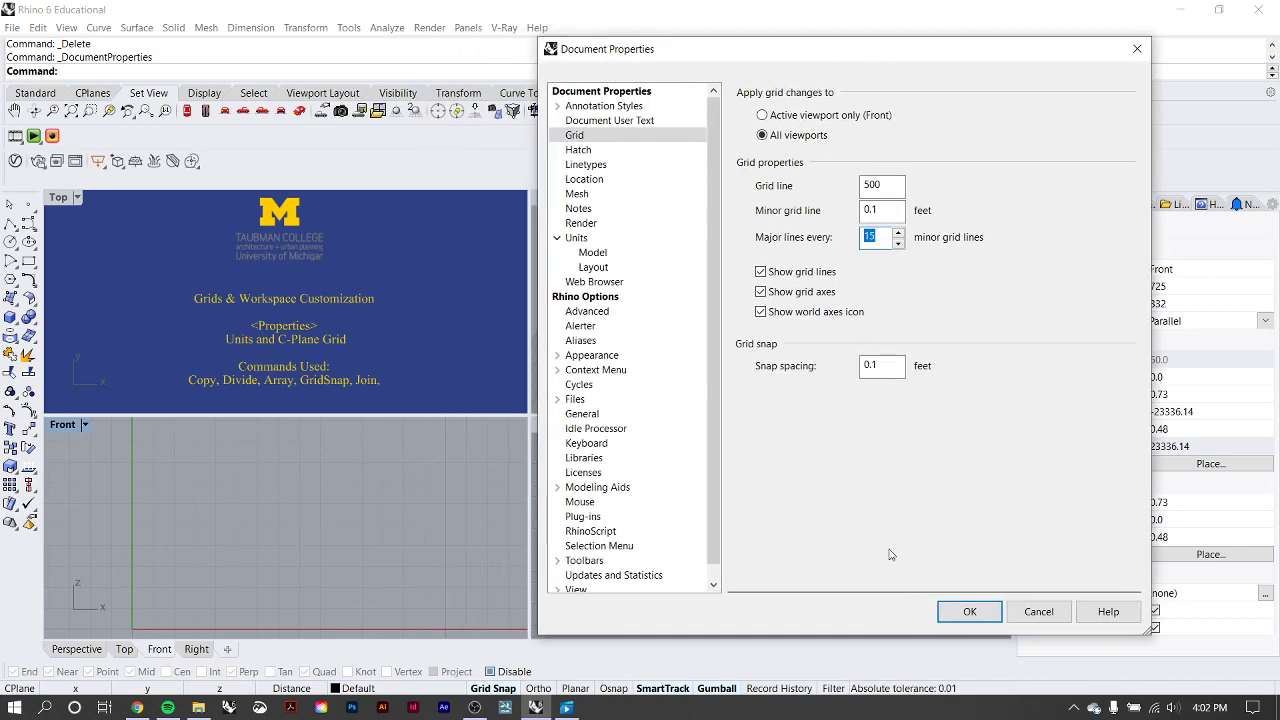
click(1037, 612)
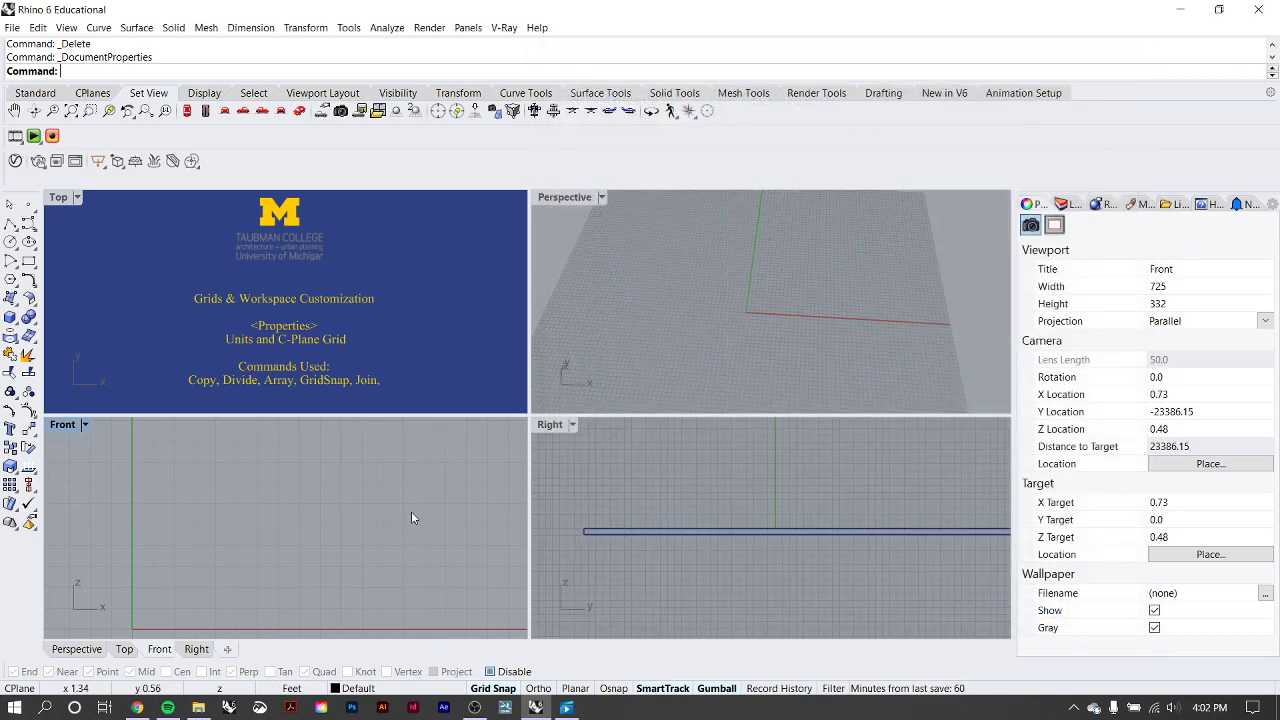
Examine the extent of the construction plane grid along the x axis in the Front viewport, out to its outer edge.
scroll(257, 452, down, 3)
scroll(257, 452, up, 1)
right_drag(257, 452, 195, 491)
scroll(198, 480, down, 5)
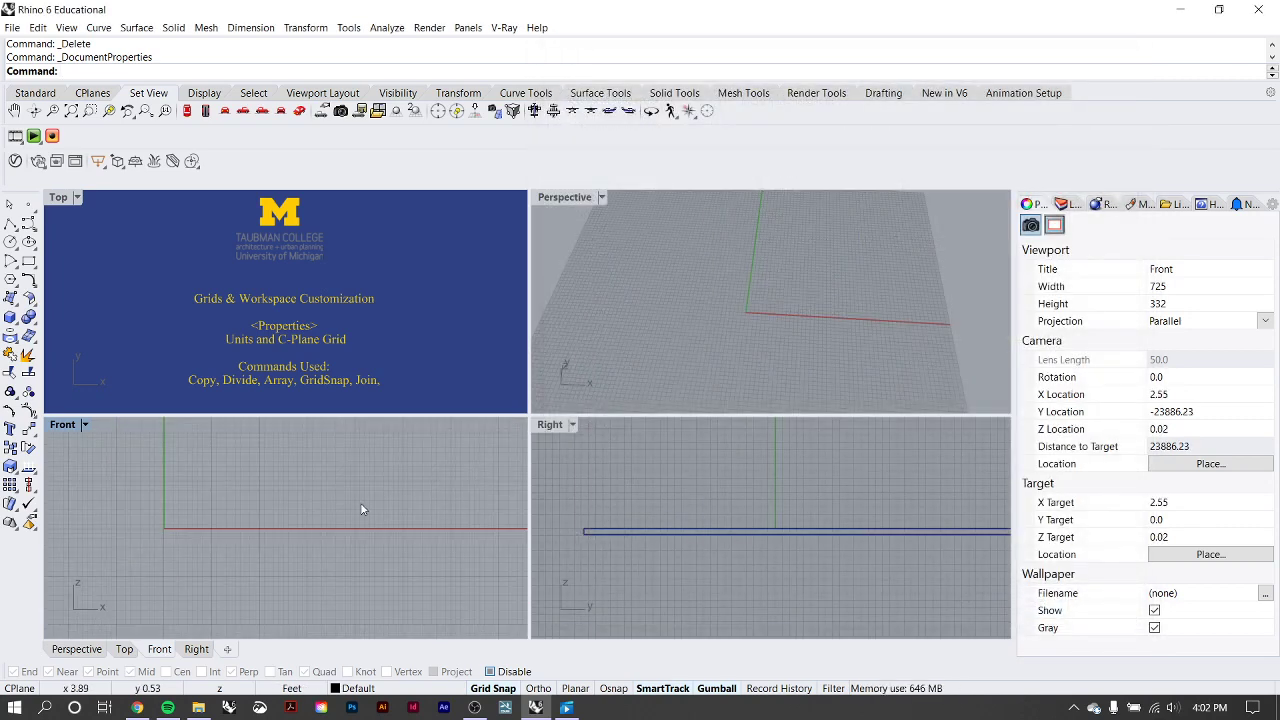
right_drag(500, 492, 295, 510)
scroll(295, 509, down, 8)
right_drag(479, 512, 349, 513)
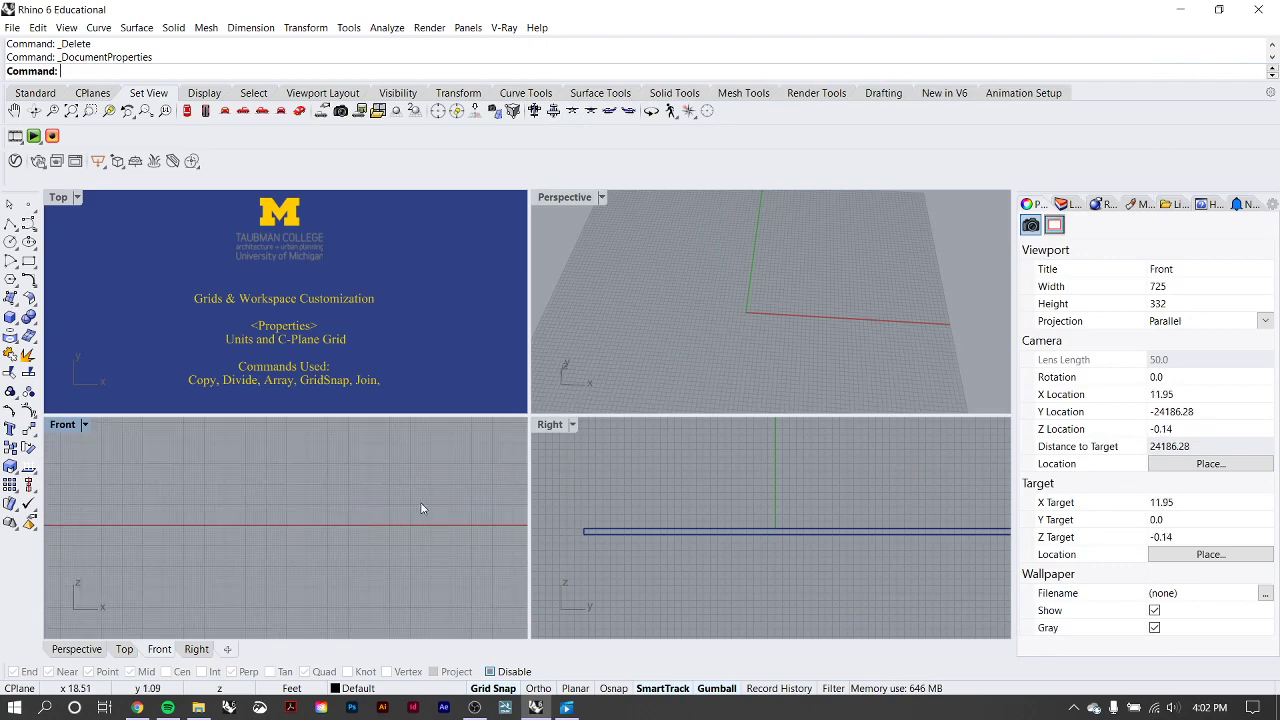
right_drag(516, 485, 288, 489)
right_drag(417, 486, 261, 508)
scroll(280, 509, down, 11)
scroll(412, 508, up, 8)
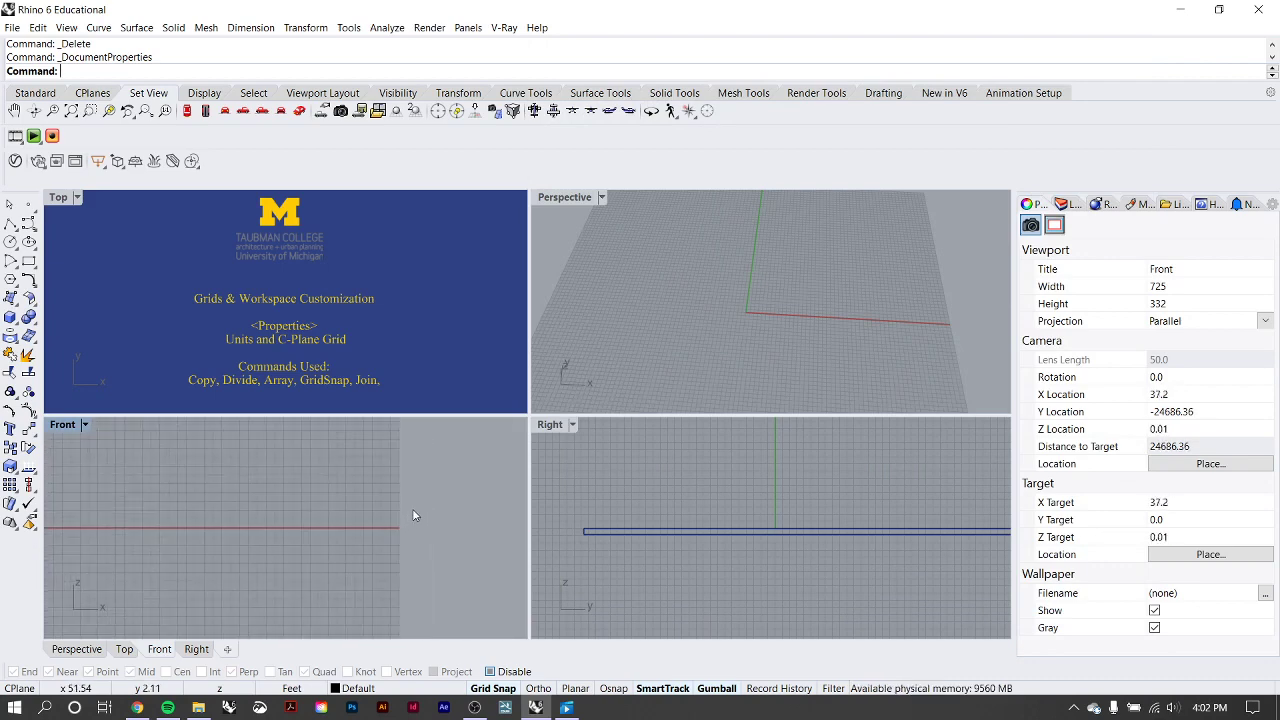
scroll(405, 531, up, 4)
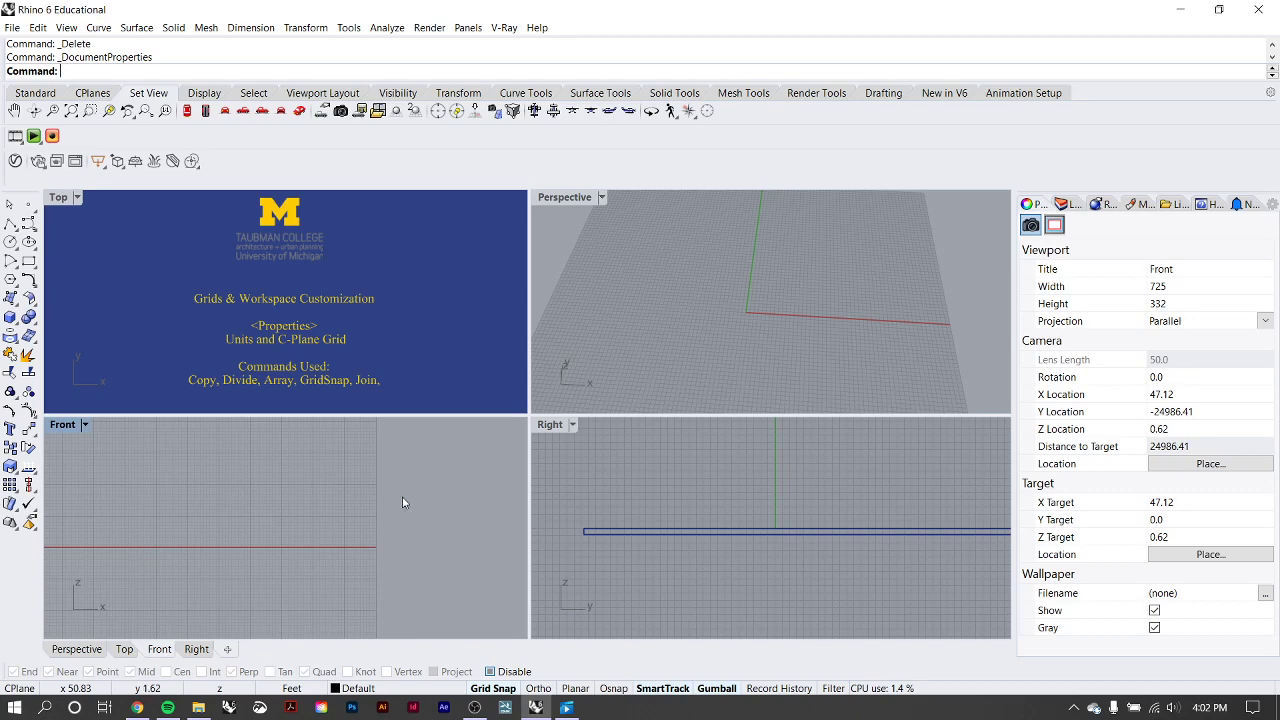
Draw a 10 ft horizontal polyline outward from the grid's edge at x 50 on the x axis in the Front viewport.
click(10, 223)
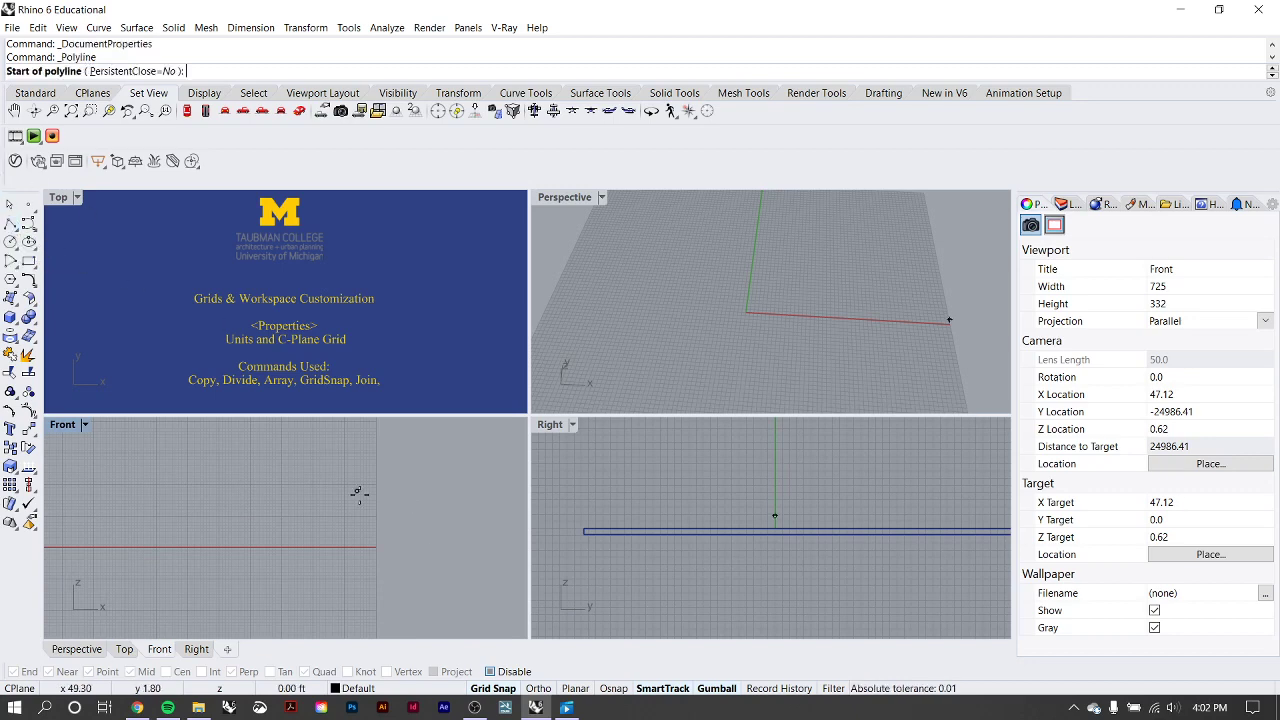
scroll(377, 541, down, 1)
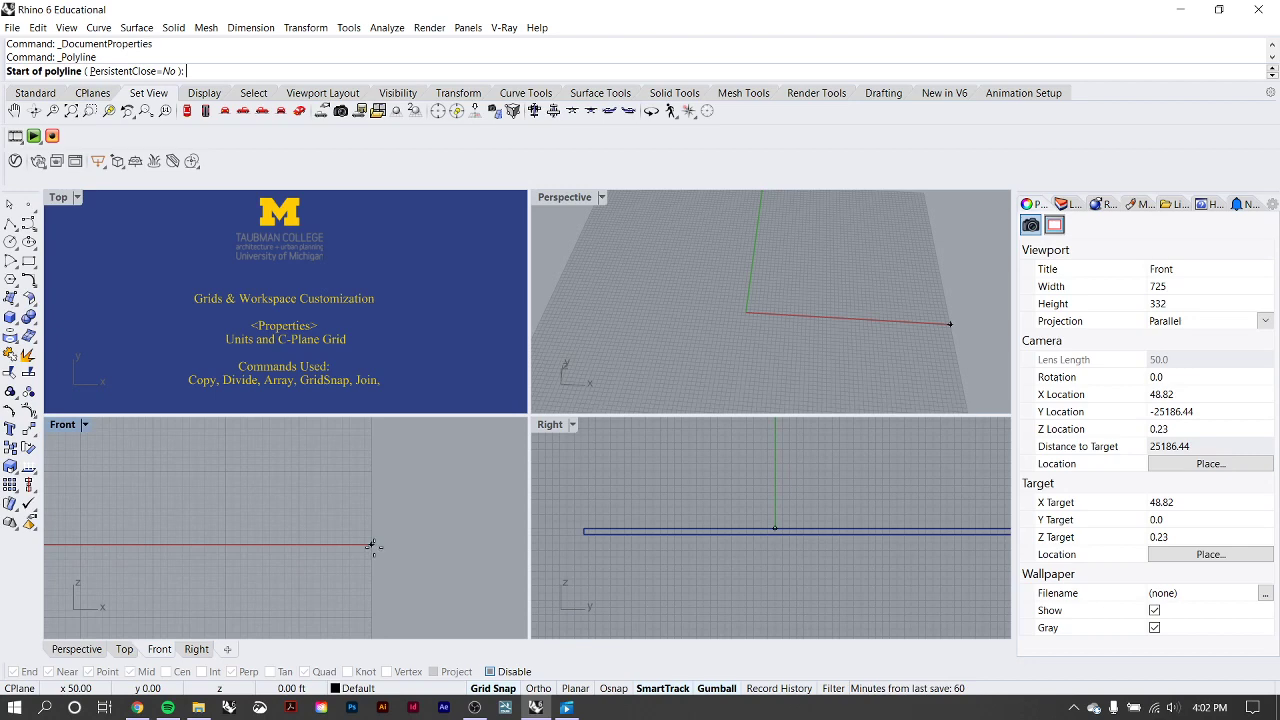
click(372, 545)
scroll(343, 500, down, 1)
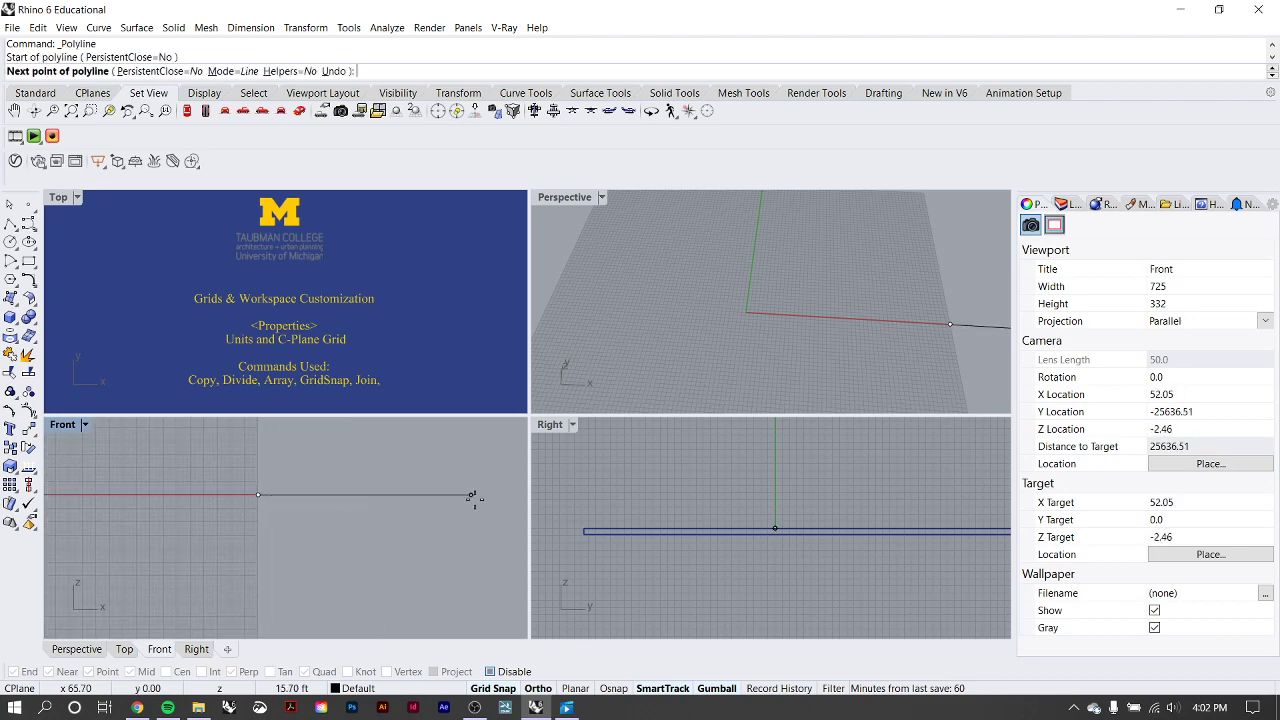
scroll(476, 497, down, 2)
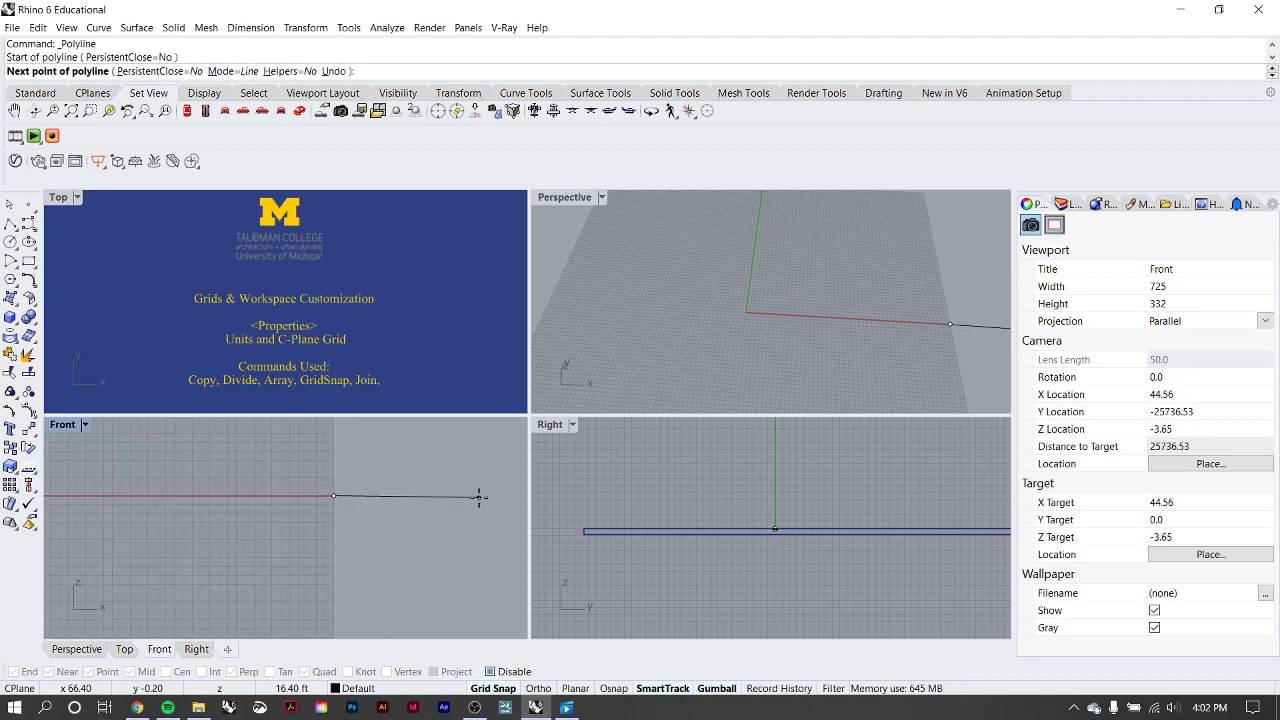
text(10)
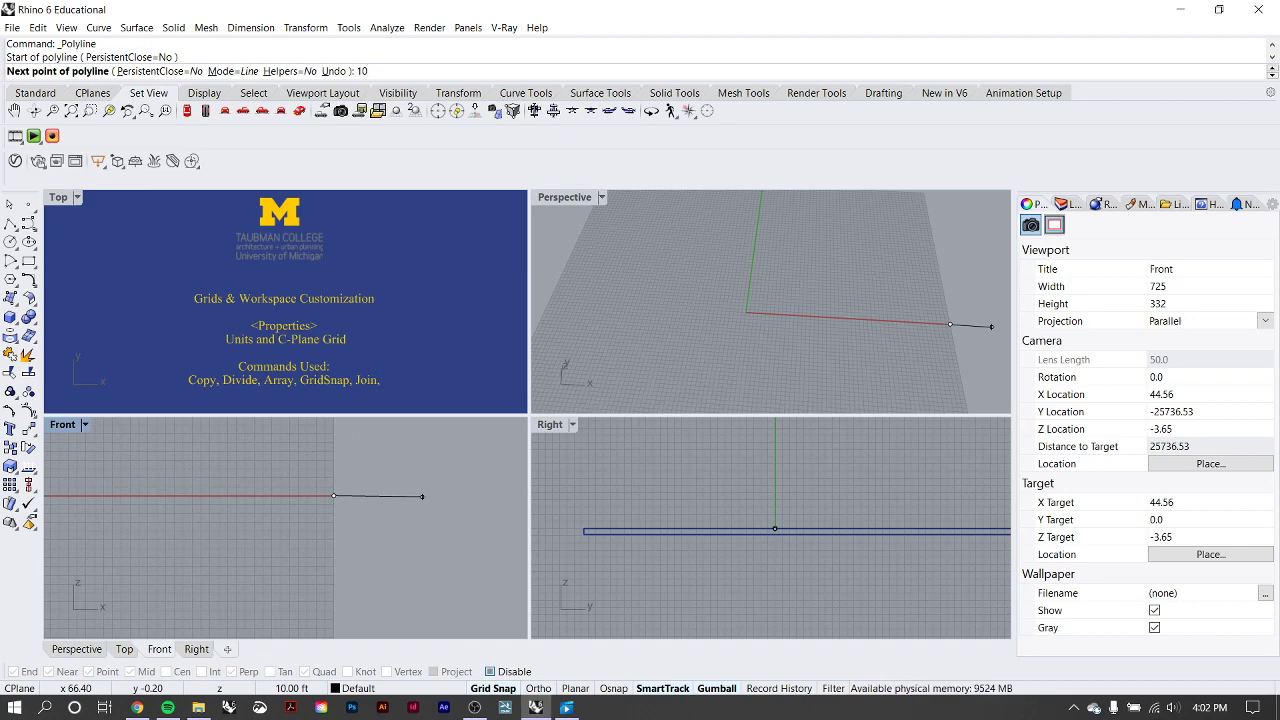
key(F8)
key(Return)
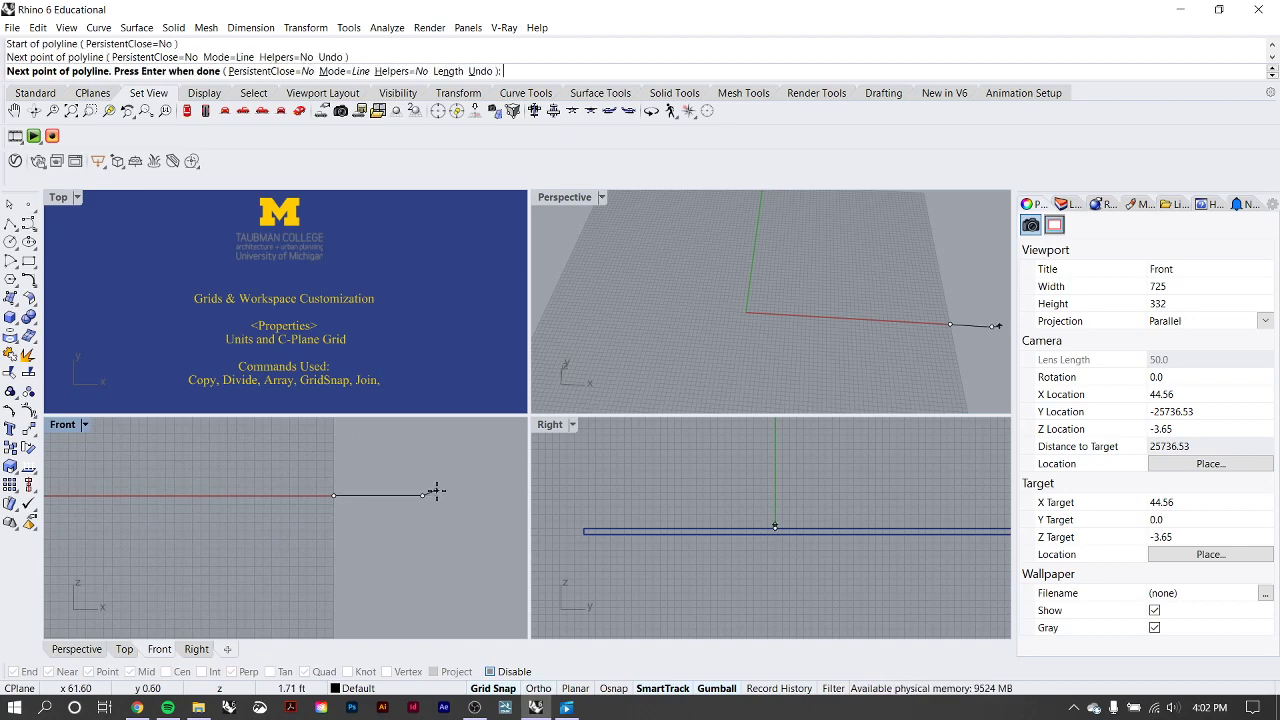
key(Return)
Select the 10 ft horizontal line and make a copy rotated 90 degrees about its midpoint in the Front viewport.
right_drag(400, 500, 374, 493)
click(374, 497)
scroll(374, 497, up, 1)
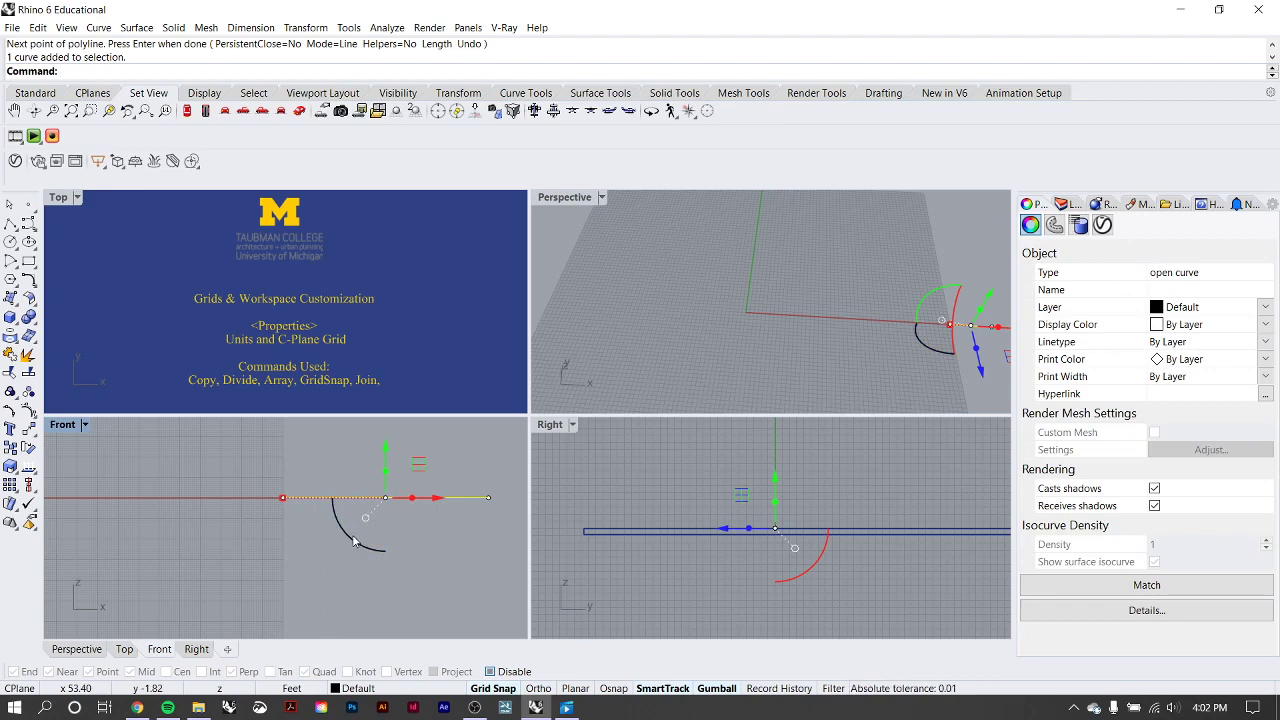
drag(353, 541, 419, 556)
key(alt+shift)
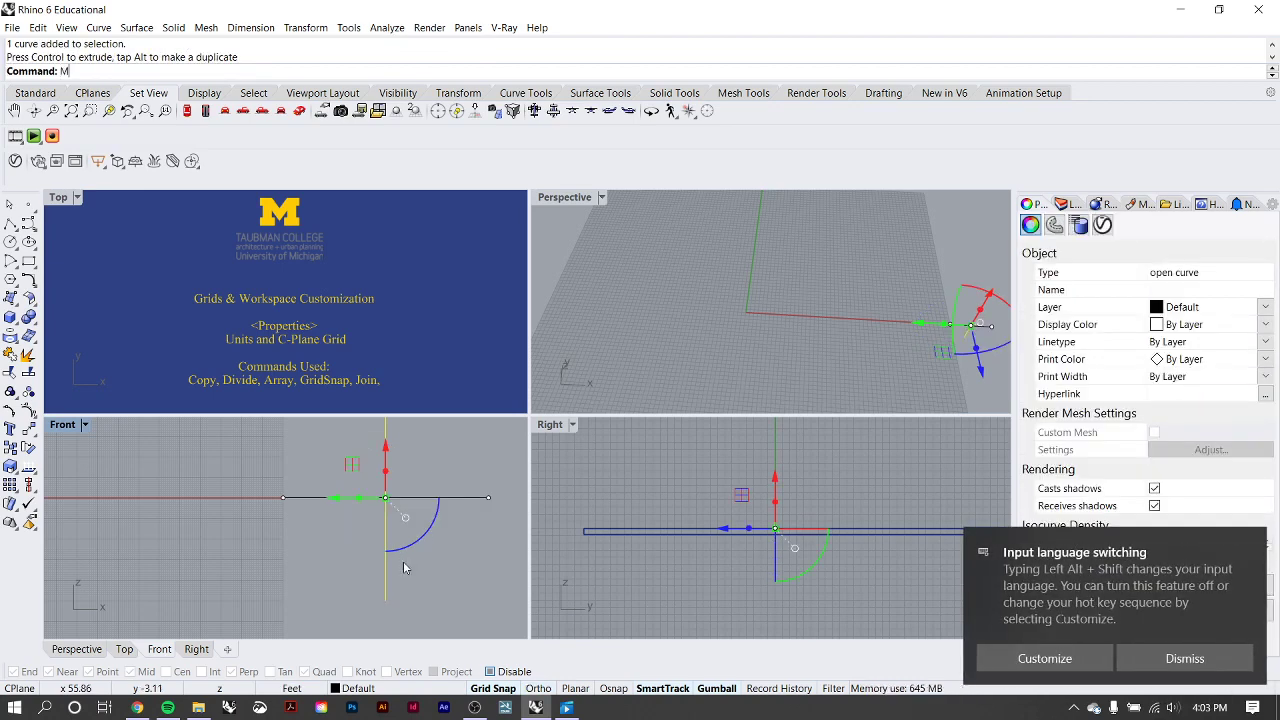
Move the vertical line, snapping its lower endpoint onto the outer endpoint of the horizontal line in the Front viewport with object snaps on.
key(Return)
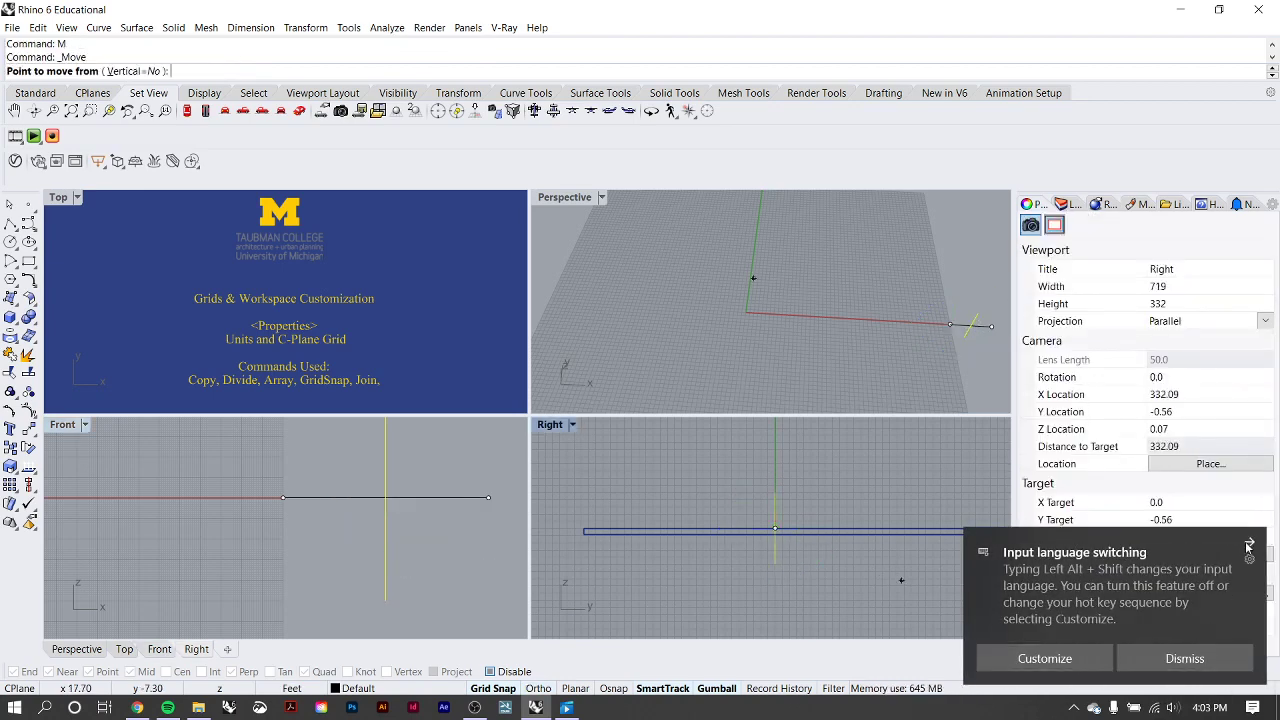
click(1249, 545)
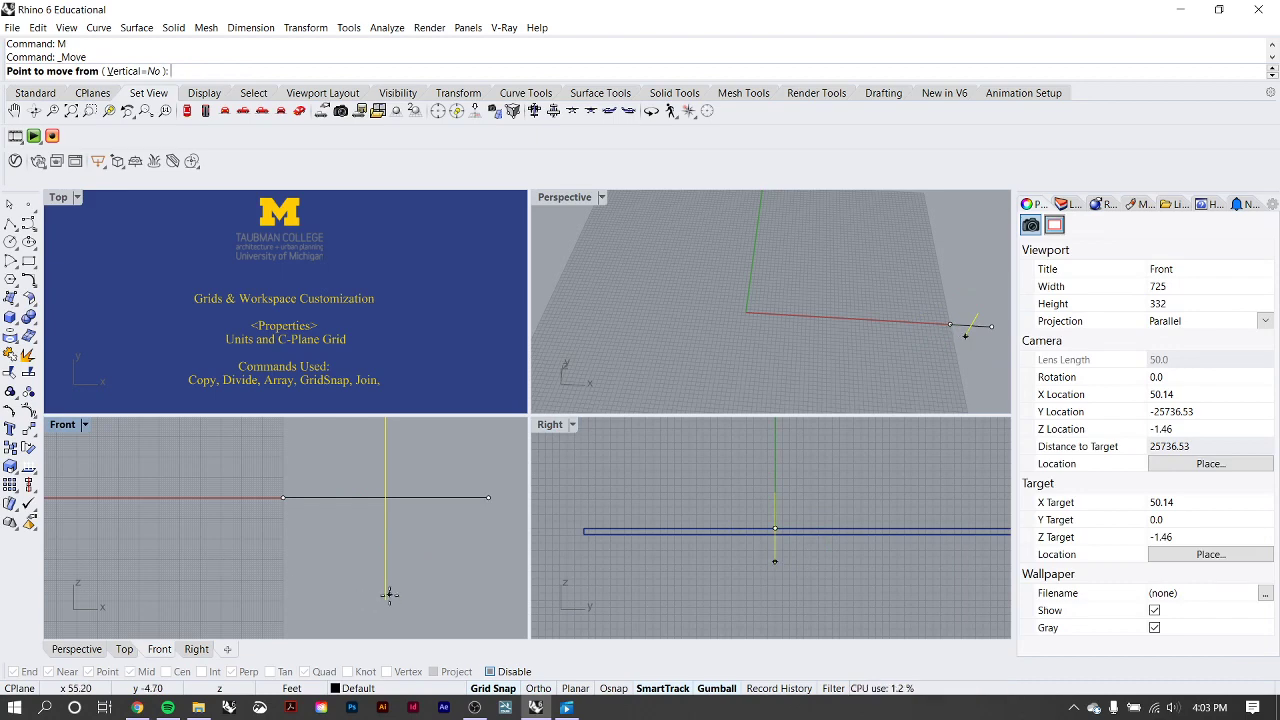
click(613, 688)
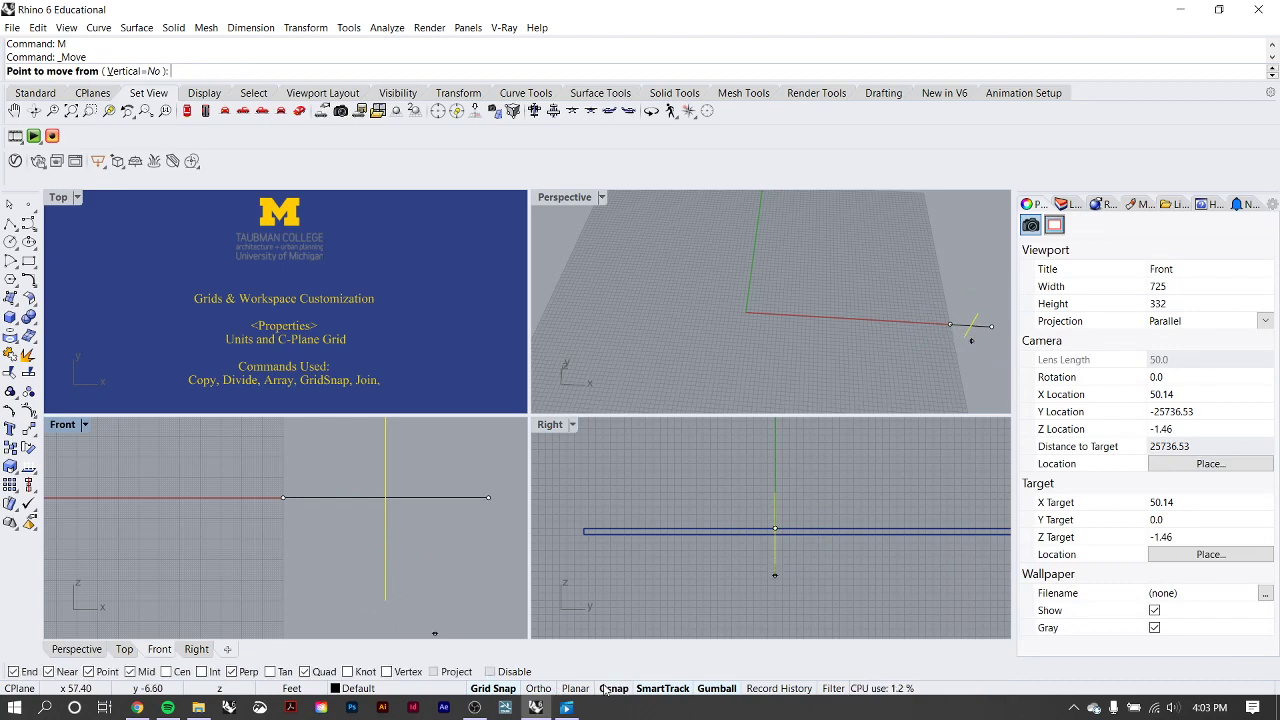
click(385, 601)
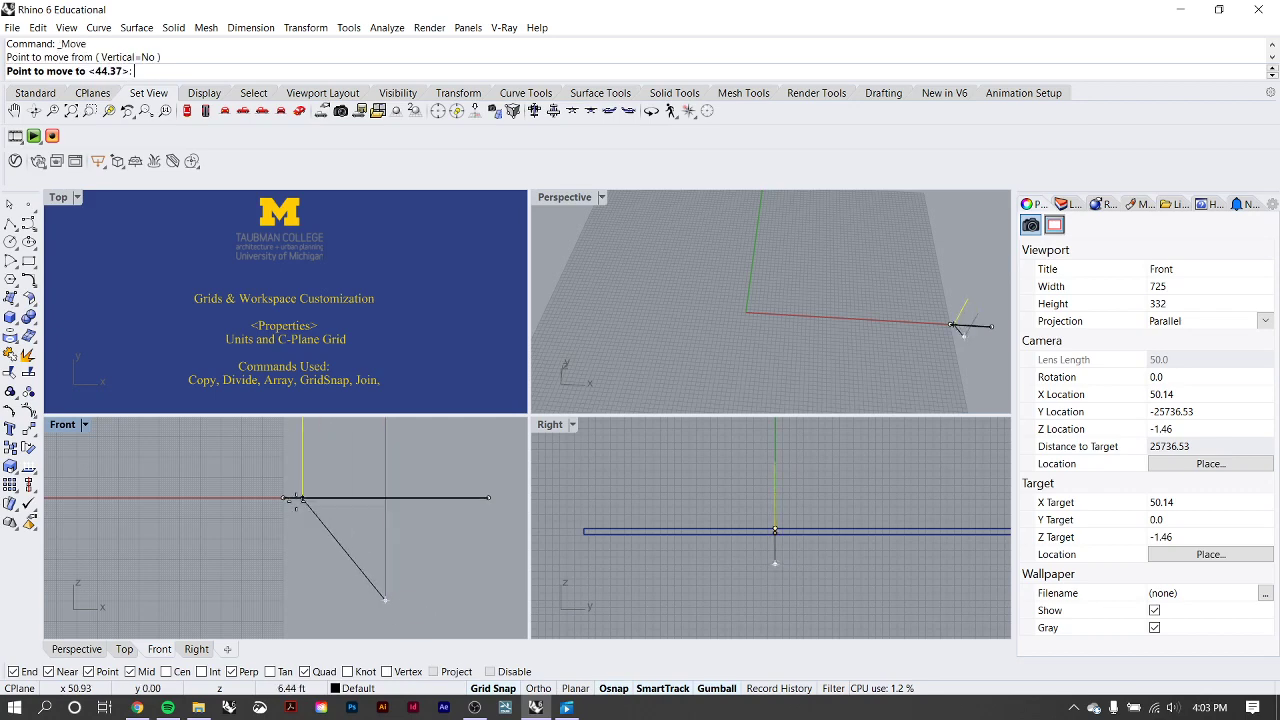
click(488, 497)
scroll(469, 525, down, 4)
right_drag(467, 527, 384, 592)
click(444, 538)
scroll(438, 537, down, 2)
mouse_move(408, 531)
right_down()
mouse_move(440, 478)
mouse_move(391, 523)
right_up()
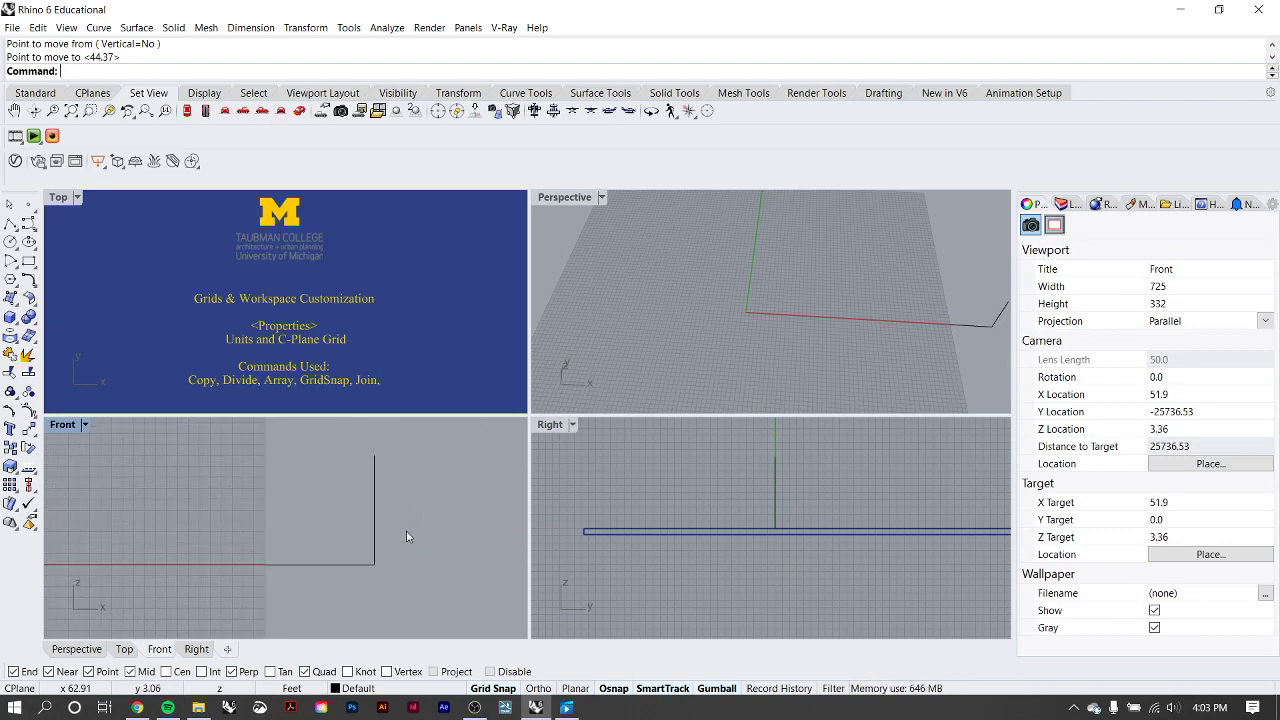
Divide the vertical line into 10 segments with the Divide command.
click(374, 505)
scroll(399, 531, up, 1)
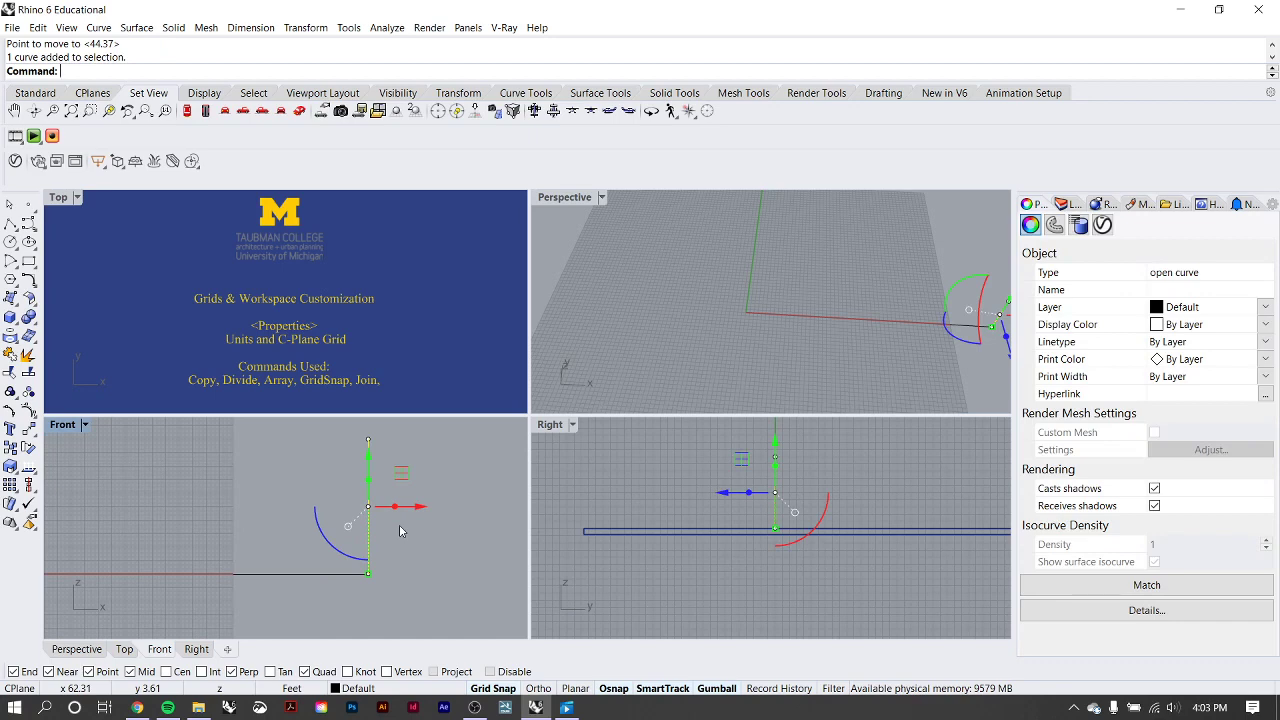
text(Divide)
key(Return)
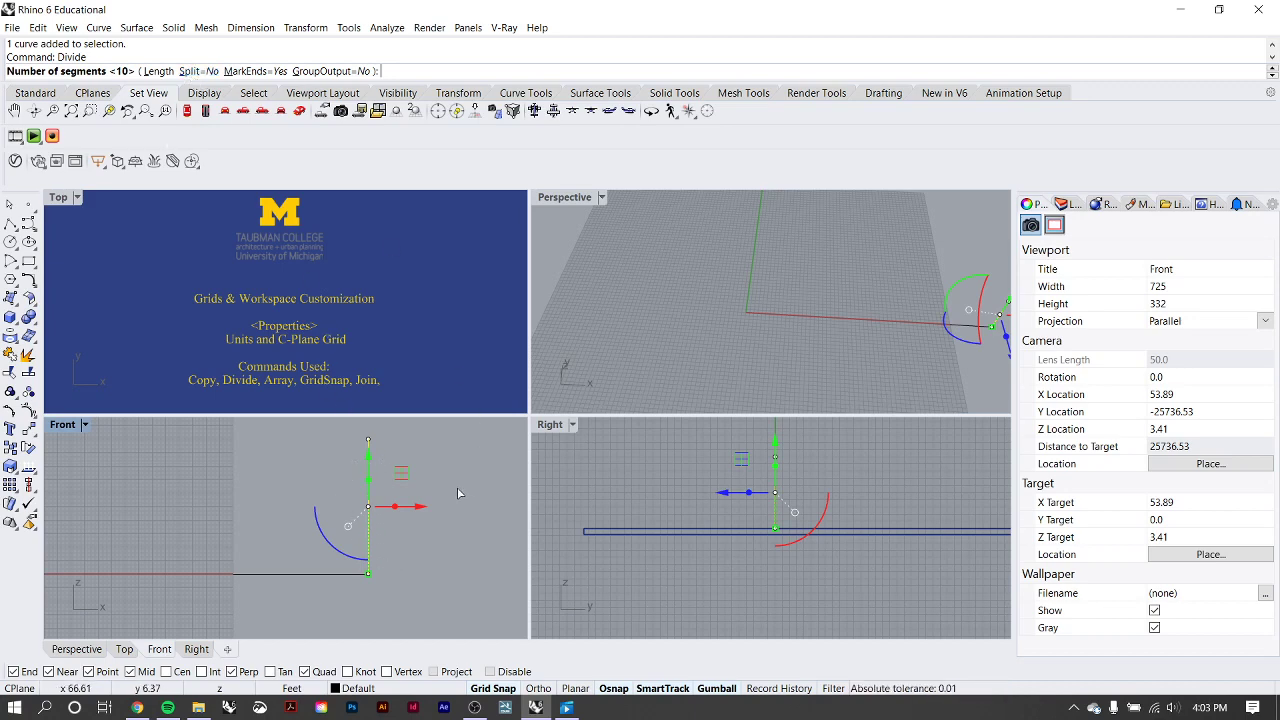
key(Return)
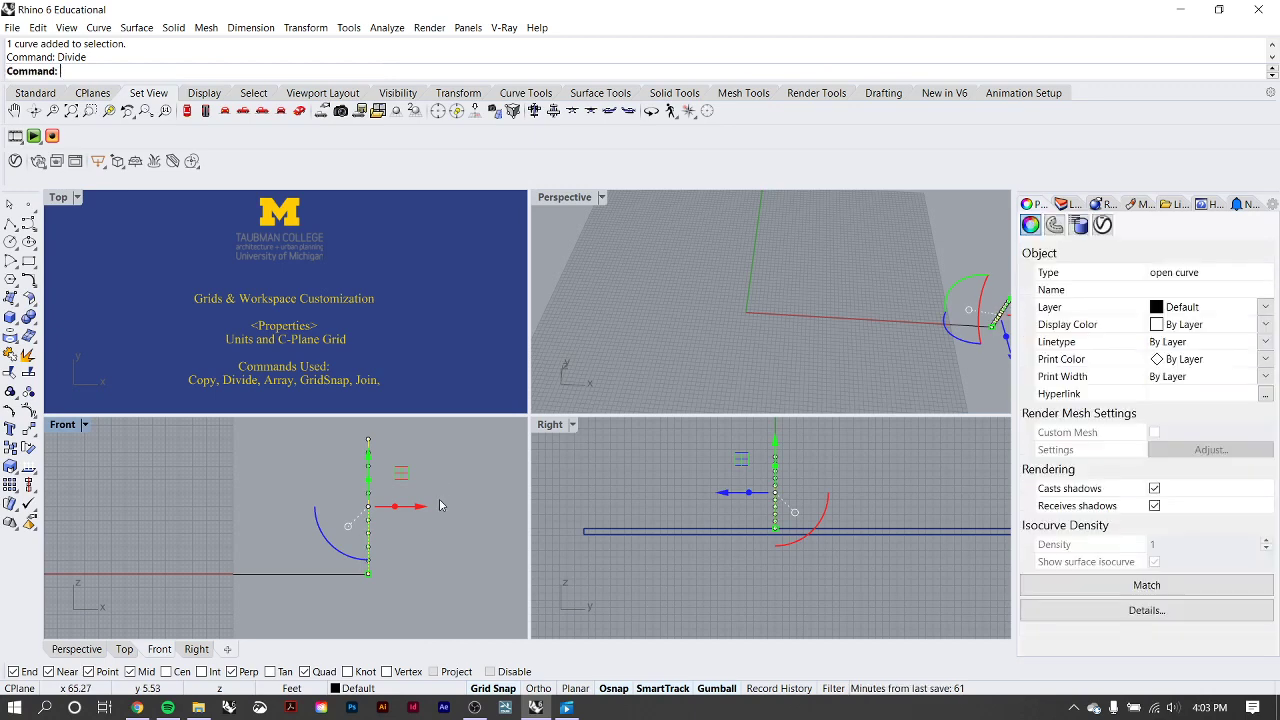
scroll(370, 568, up, 12)
click(399, 542)
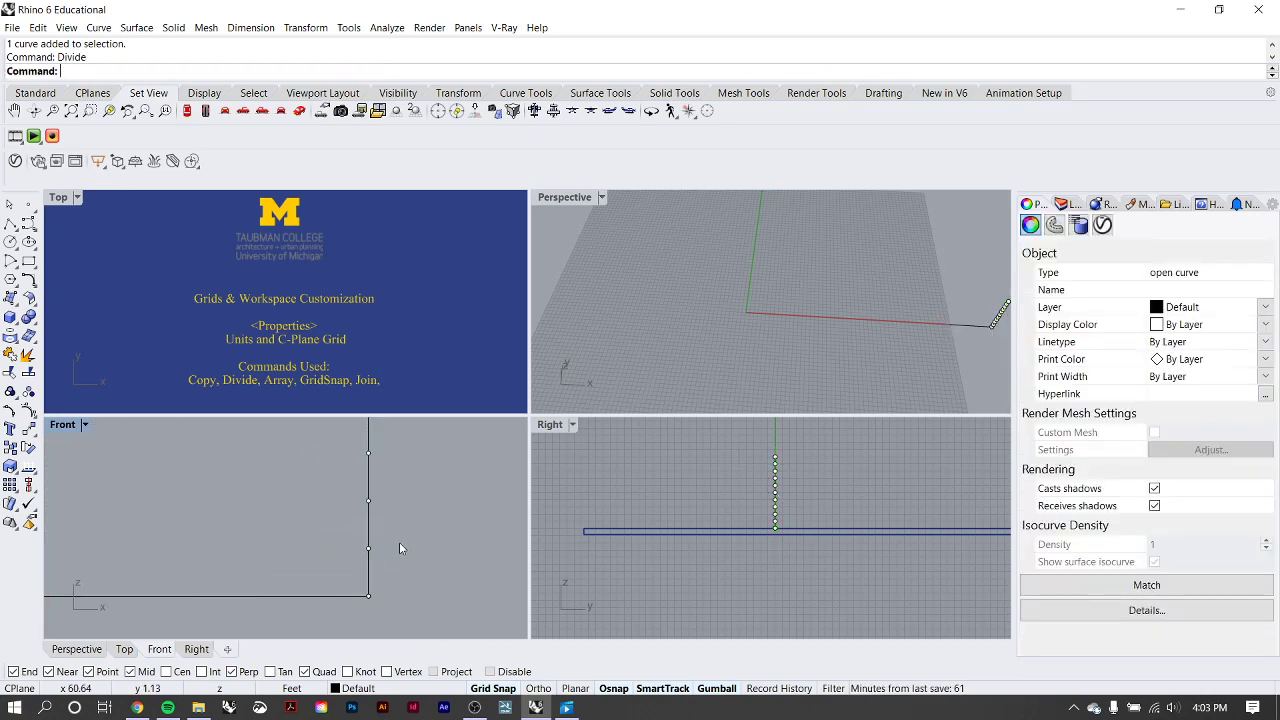
scroll(399, 545, down, 10)
right_drag(405, 504, 402, 567)
scroll(402, 567, down, 2)
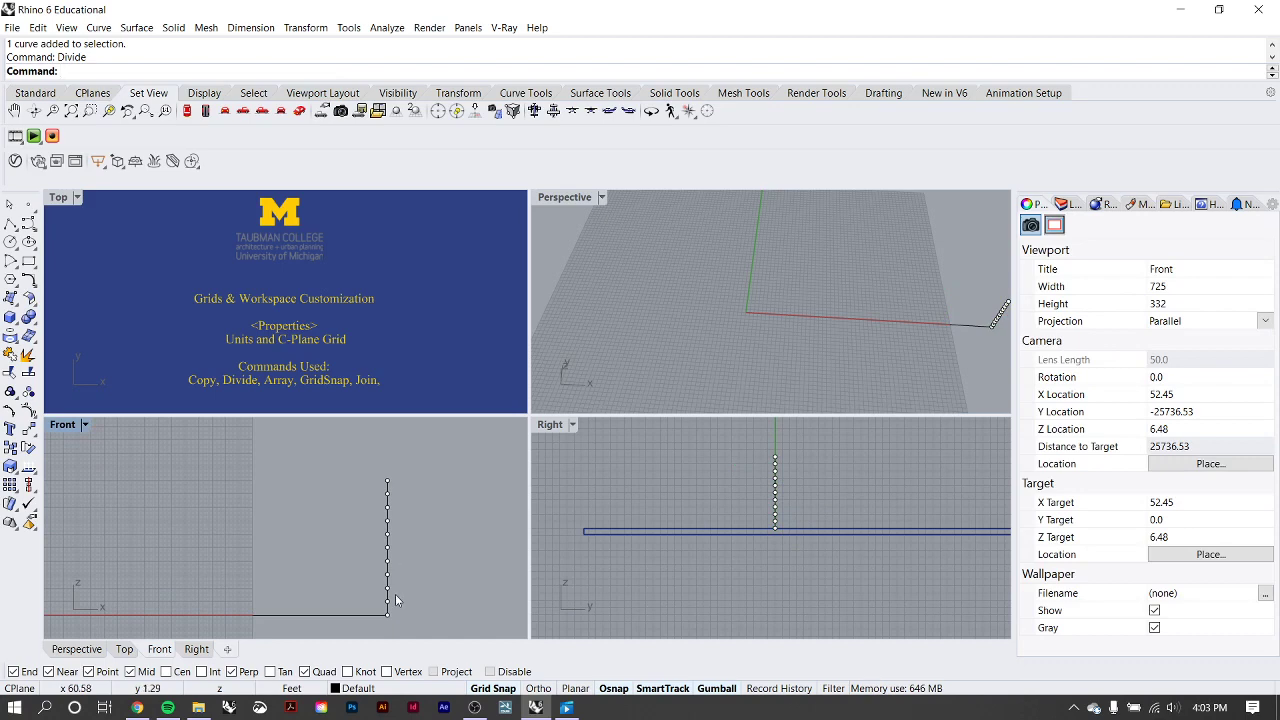
Copy the horizontal line from its outer endpoint onto the first six division points up the vertical line.
click(320, 614)
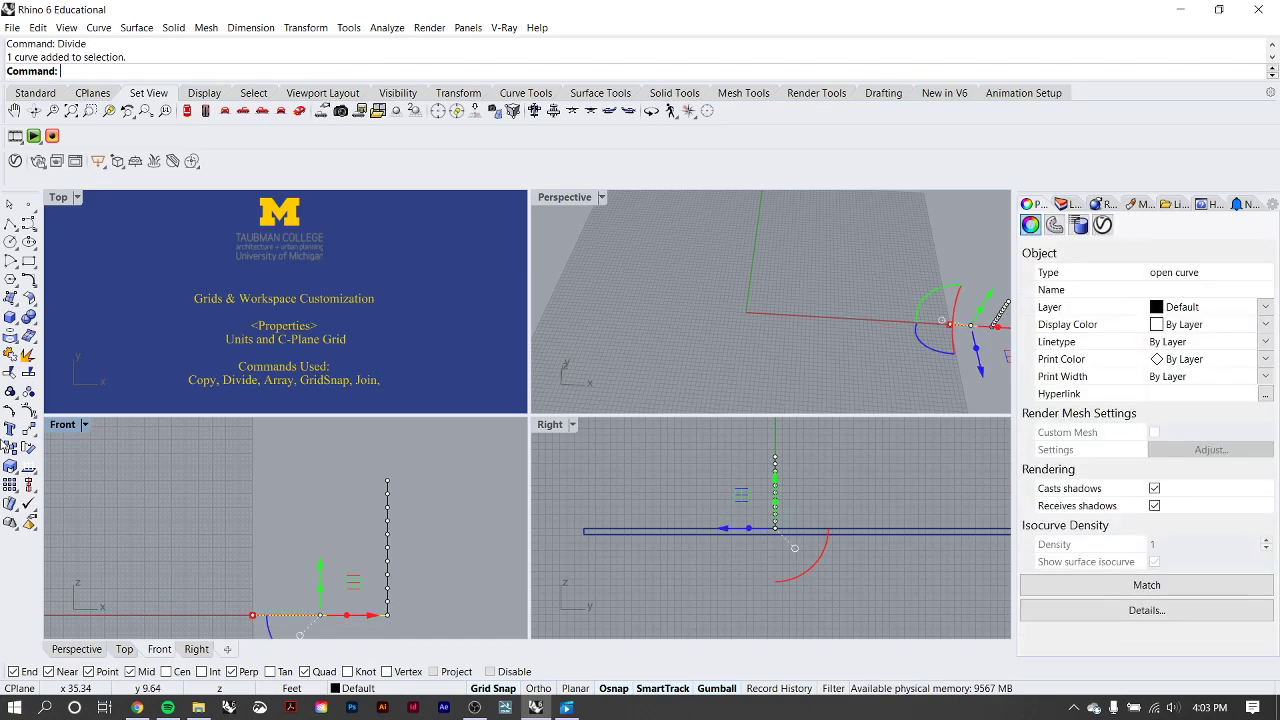
click(10, 447)
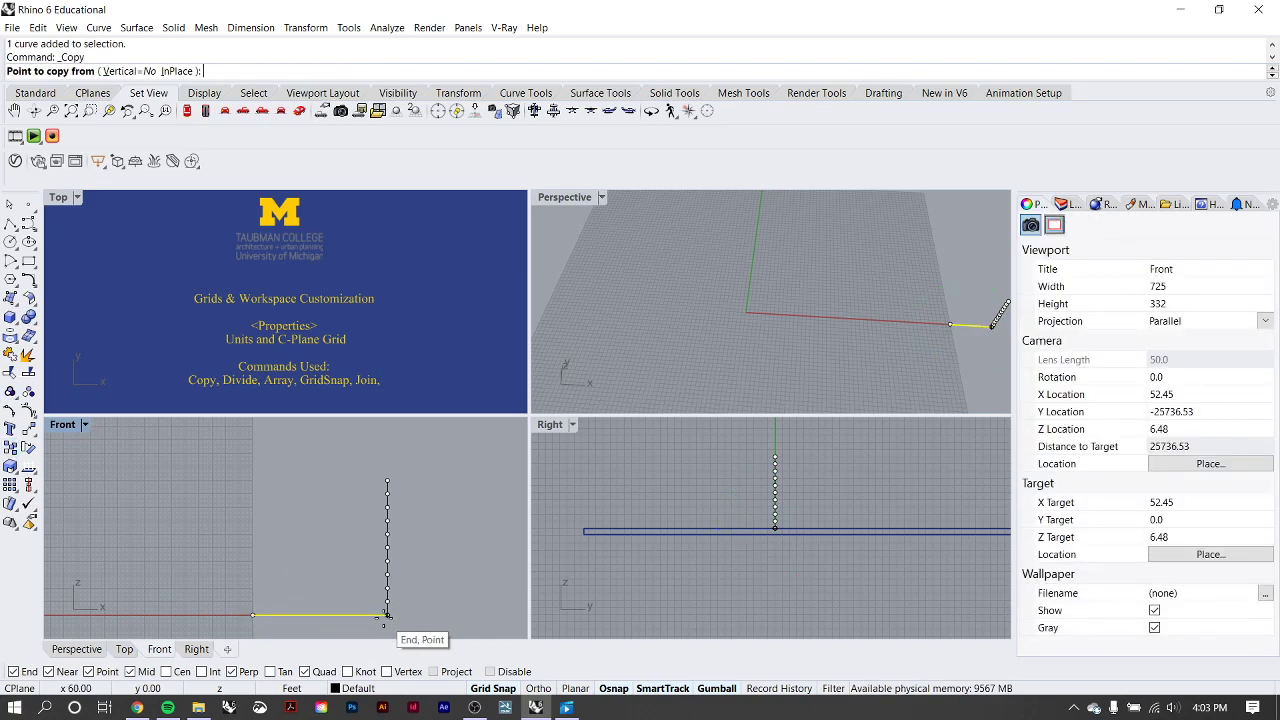
click(387, 616)
click(387, 601)
click(387, 588)
click(387, 574)
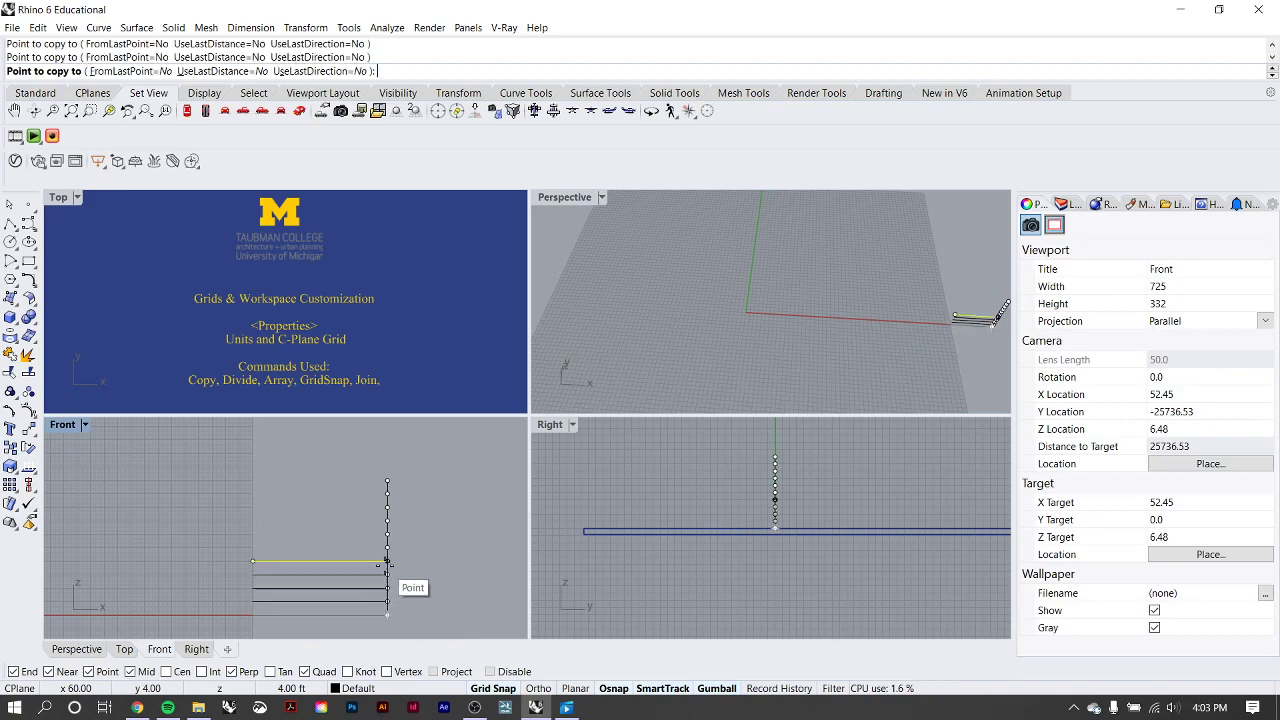
click(387, 561)
click(387, 548)
click(387, 534)
key(Return)
scroll(398, 505, down, 3)
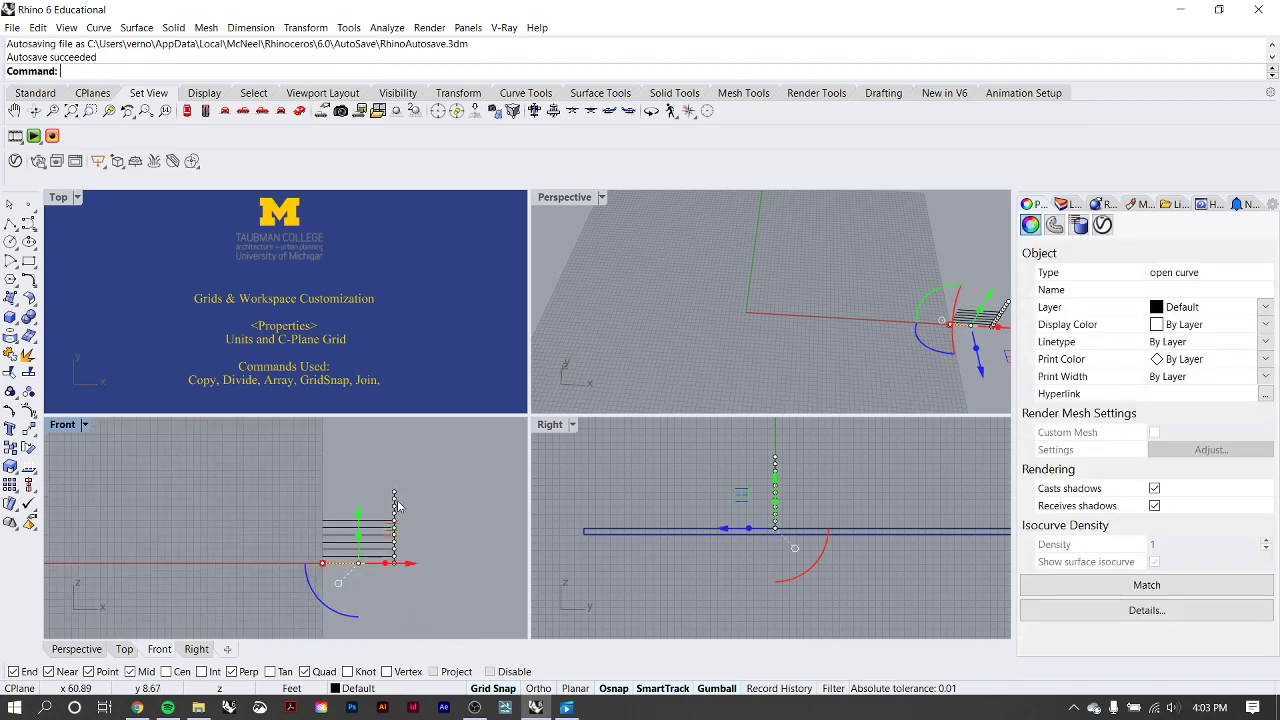
scroll(373, 511, up, 2)
Undo the line copies and the division of the vertical line, and clear the selection.
key(ctrl+z)
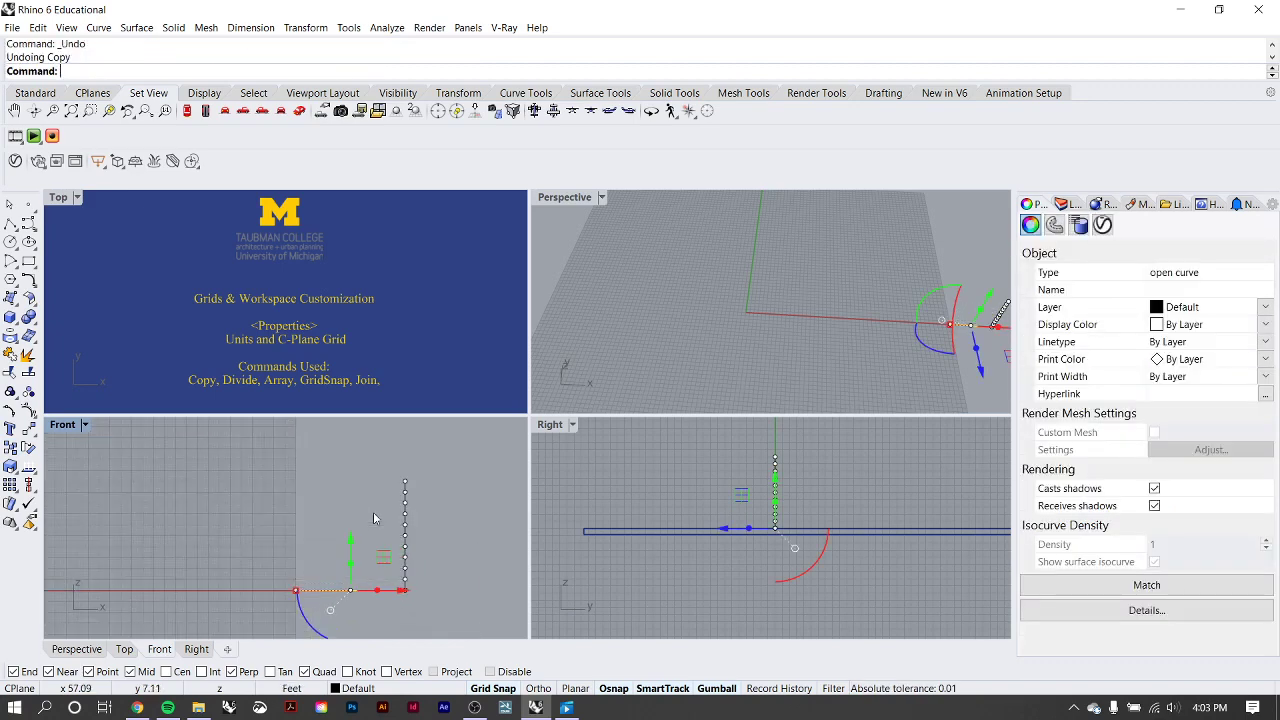
scroll(434, 552, down, 1)
scroll(450, 558, up, 1)
right_drag(455, 560, 396, 522)
scroll(430, 510, up, 2)
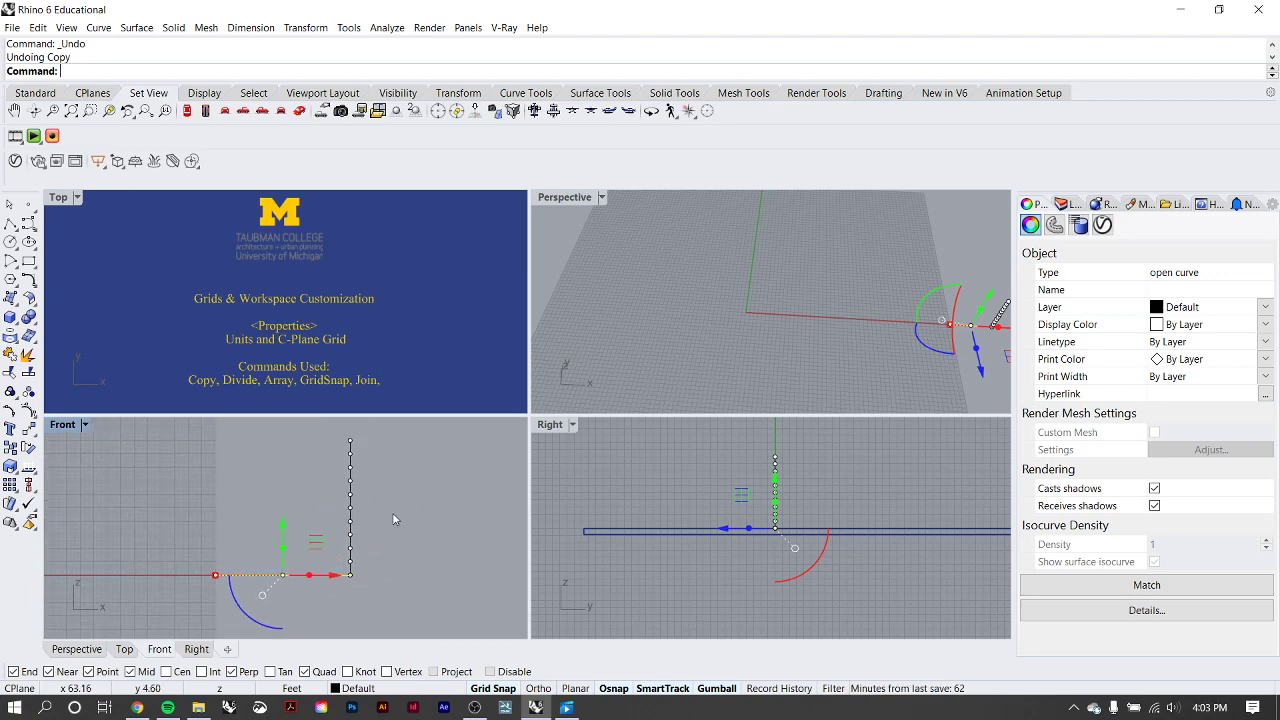
key(ctrl+z)
scroll(385, 518, down, 1)
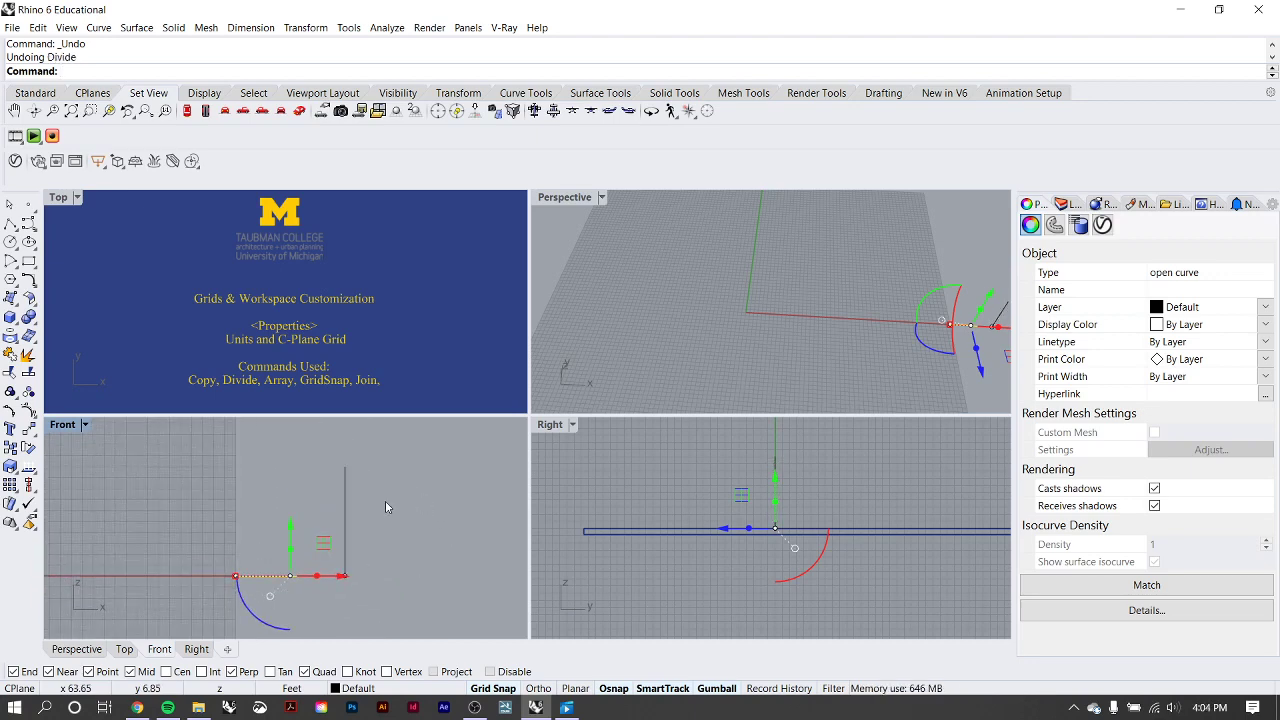
key(Escape)
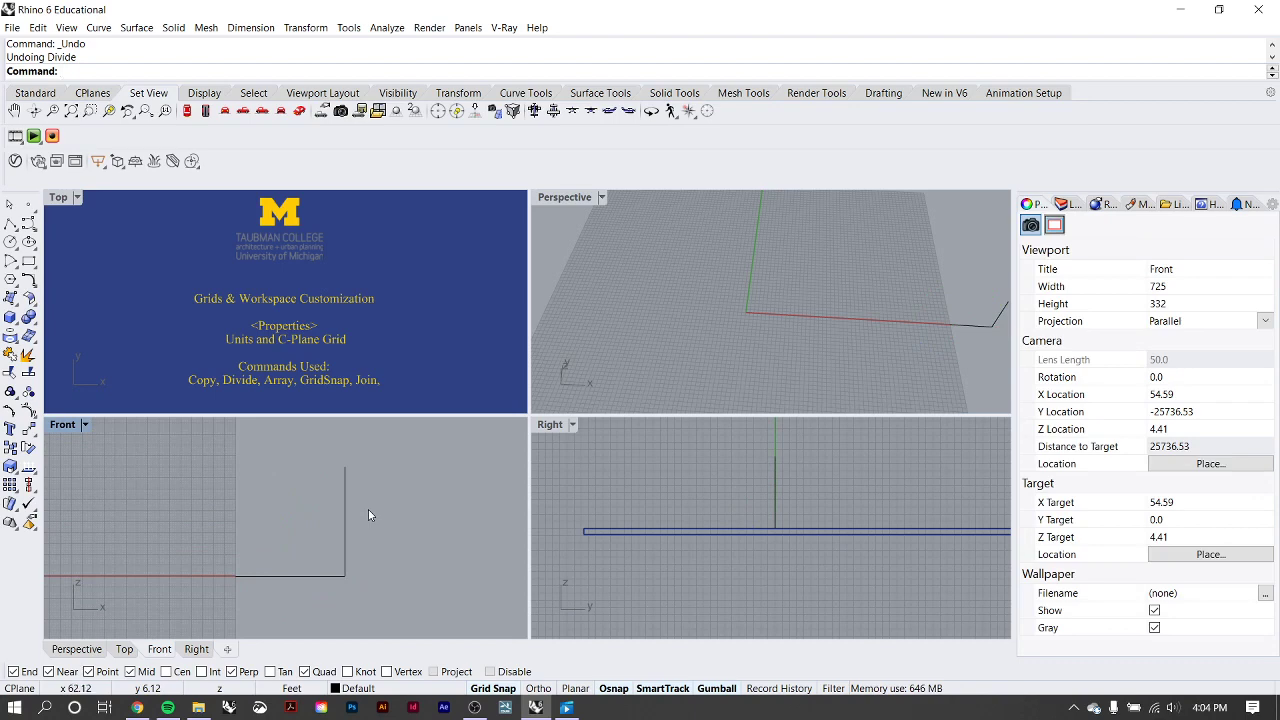
Start an Array of the horizontal line in the Top viewport with 1 item in X, 10 in Y and 1 in Z.
click(312, 575)
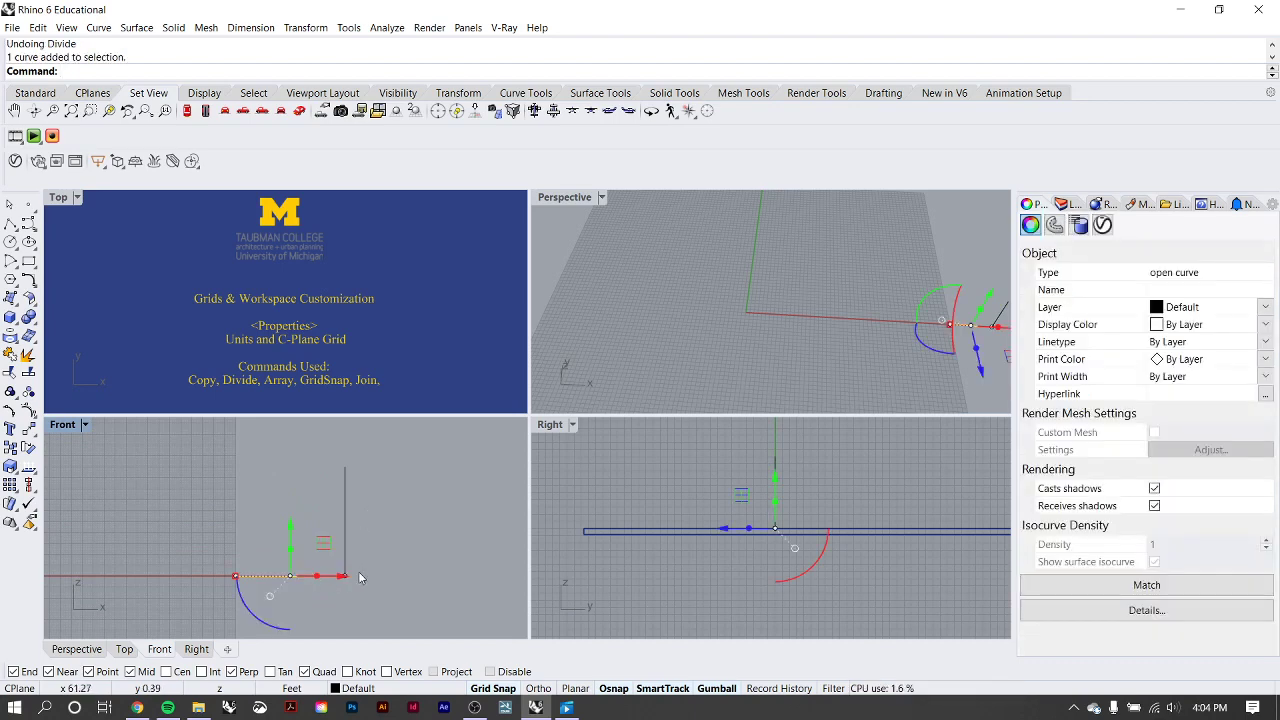
text(array)
key(Return)
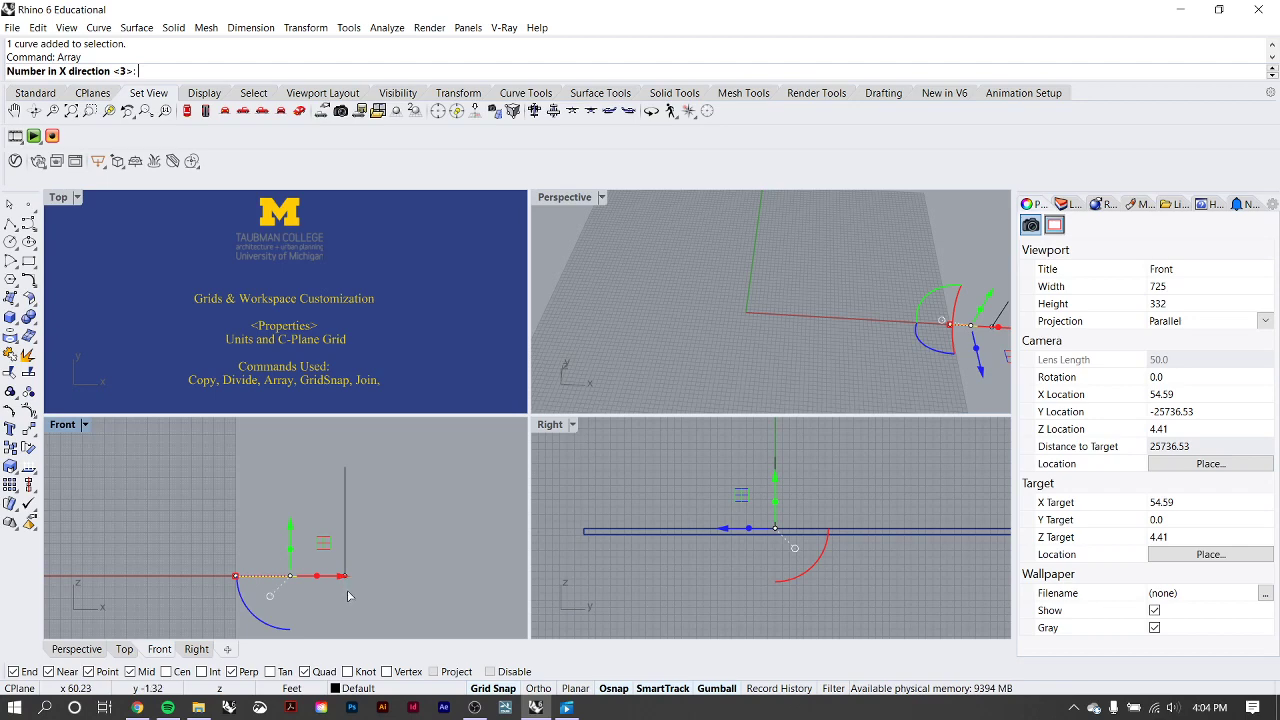
scroll(287, 576, up, 3)
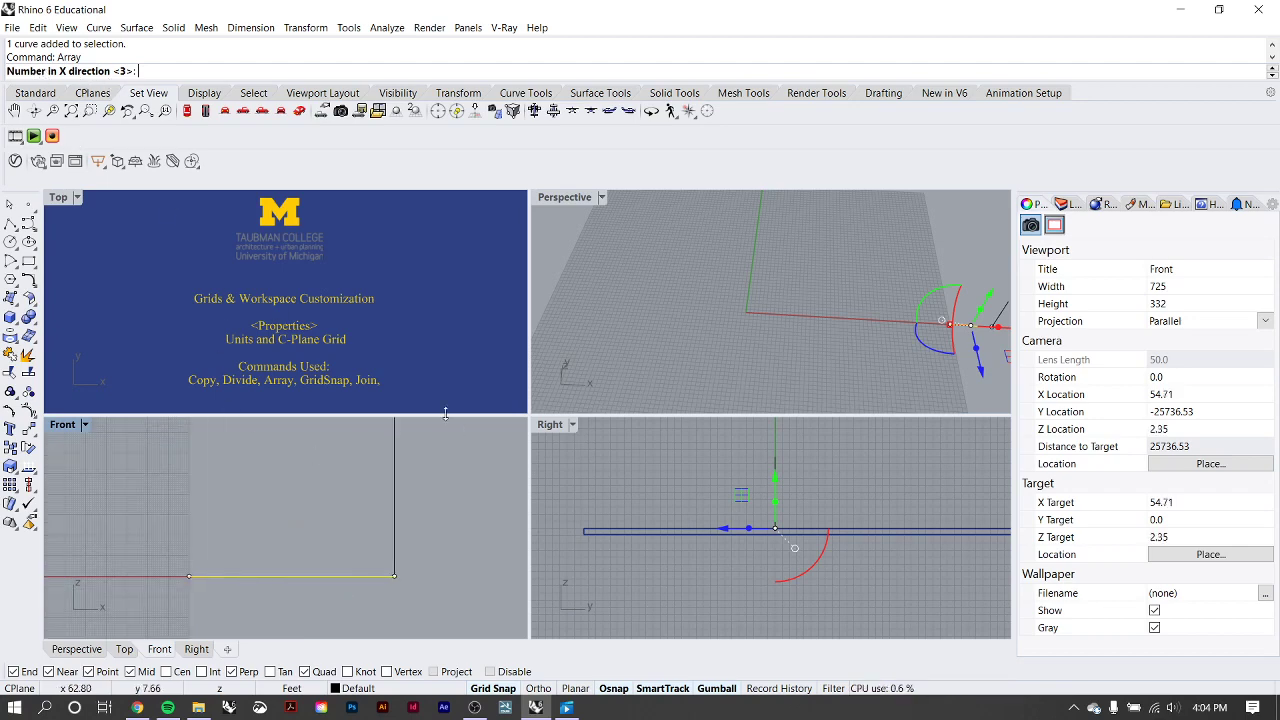
scroll(411, 323, down, 6)
scroll(377, 293, up, 5)
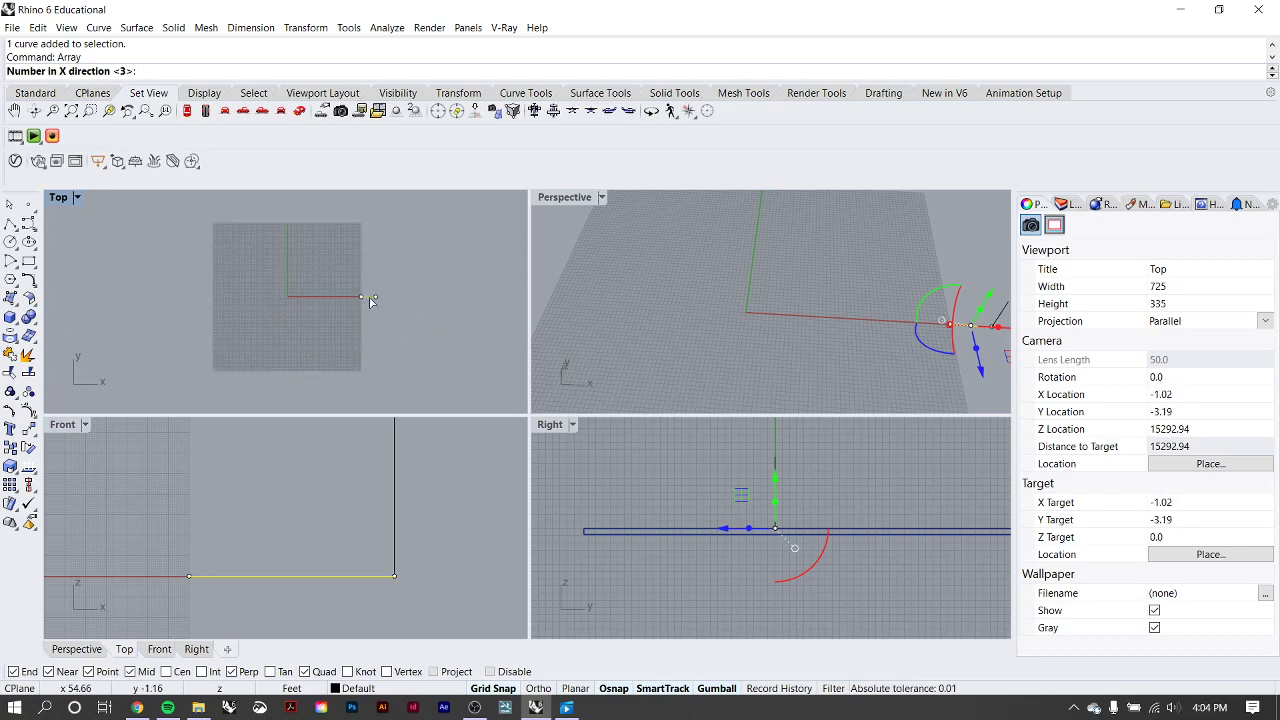
right_drag(380, 297, 346, 341)
scroll(346, 341, up, 1)
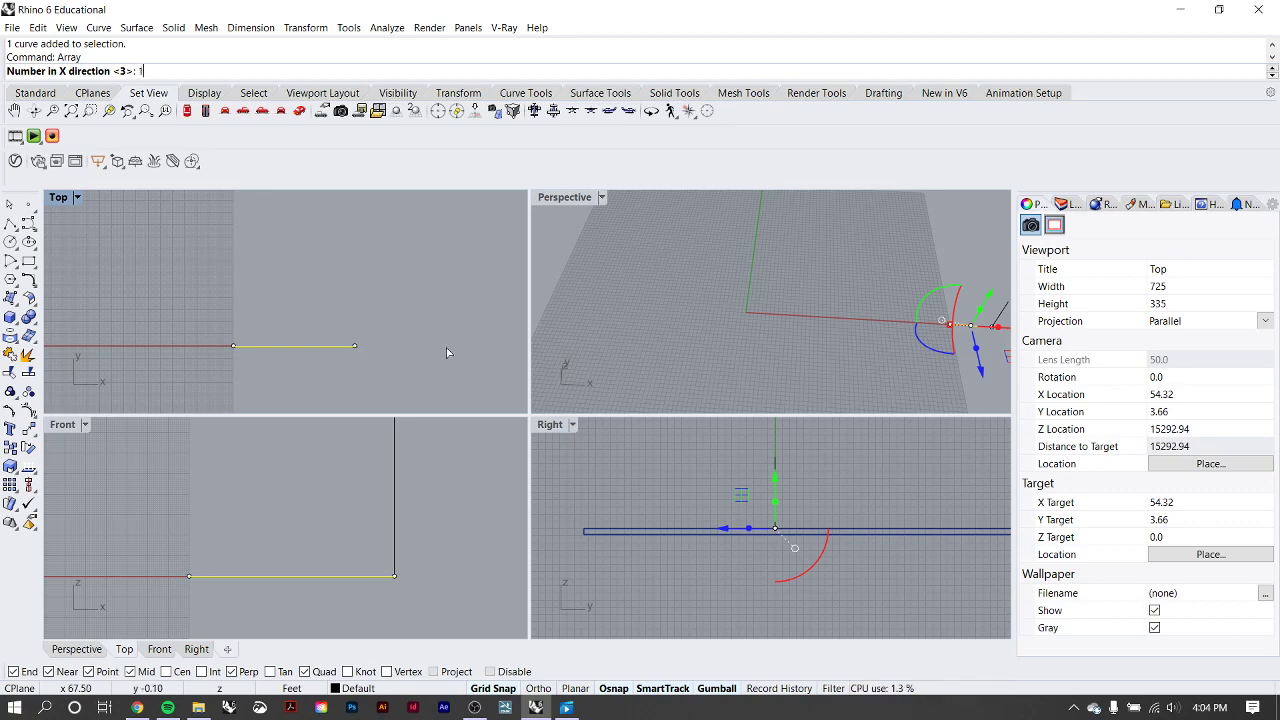
key(Return)
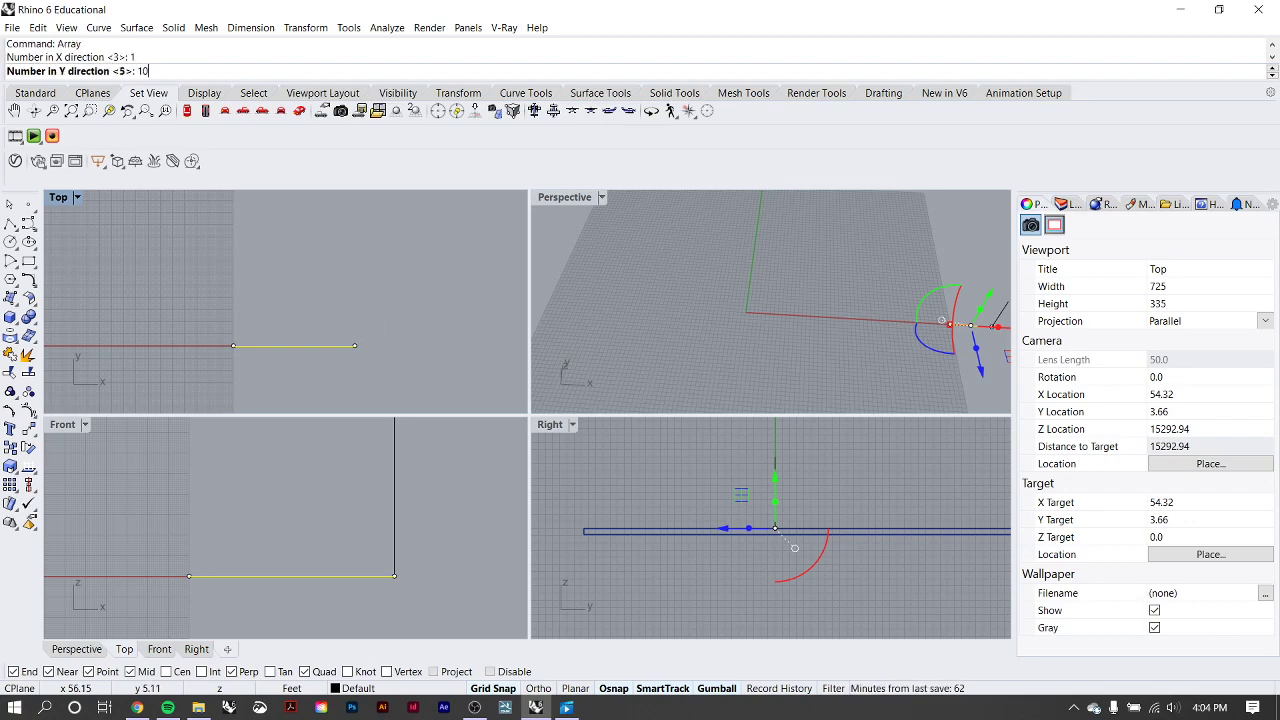
text(10)
key(Return)
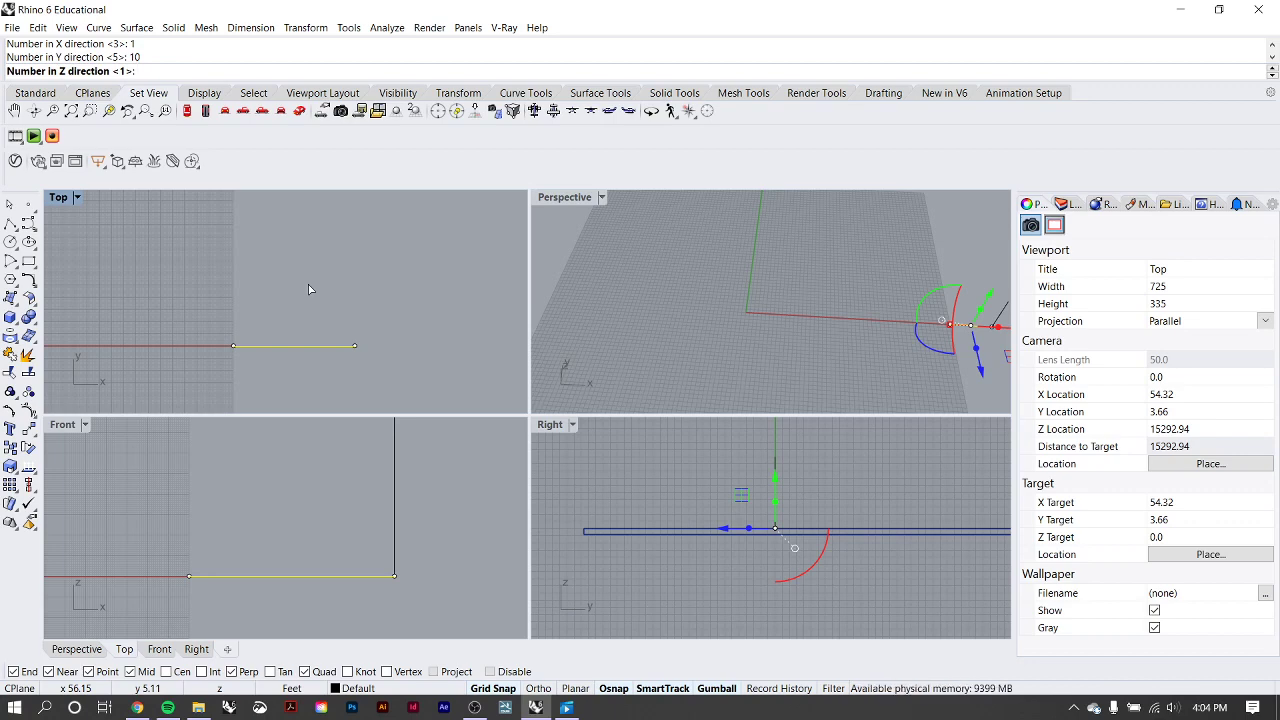
key(Return)
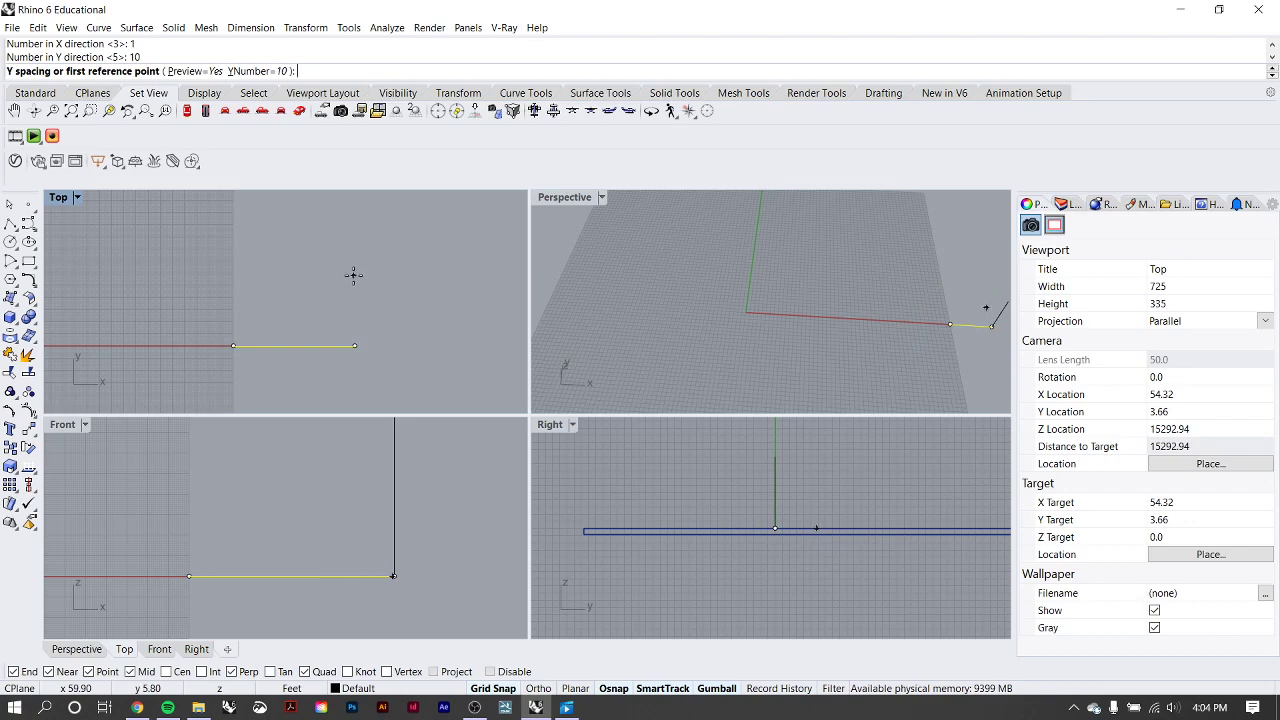
Set the array's Y spacing to 1 ft, measured from the line's endpoint at the grid edge, with object snaps turned off.
click(233, 345)
scroll(235, 313, down, 2)
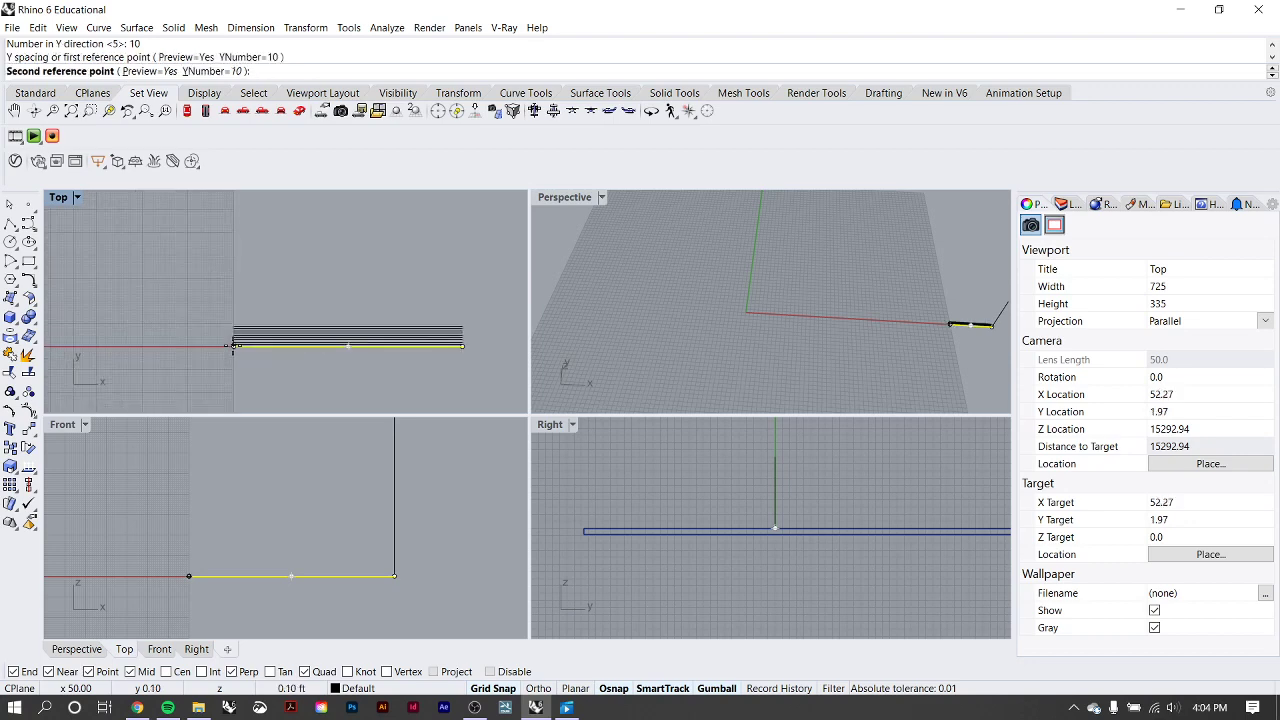
scroll(235, 313, down, 2)
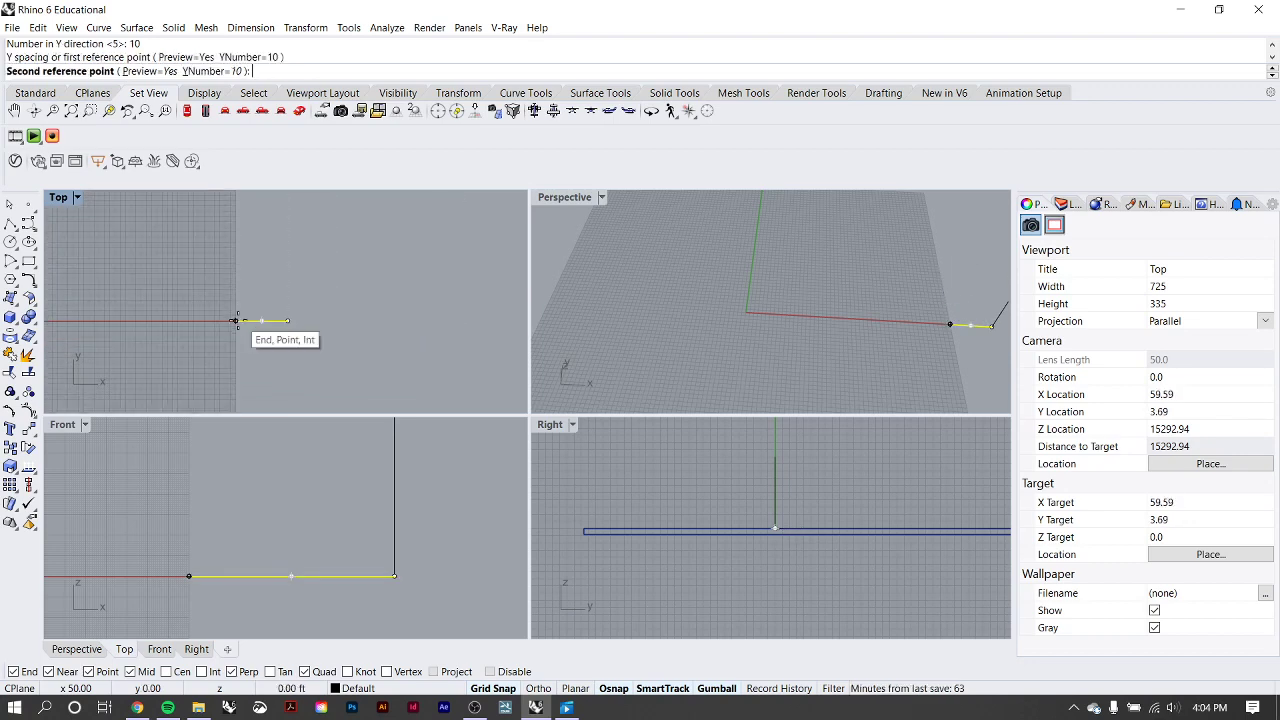
click(609, 690)
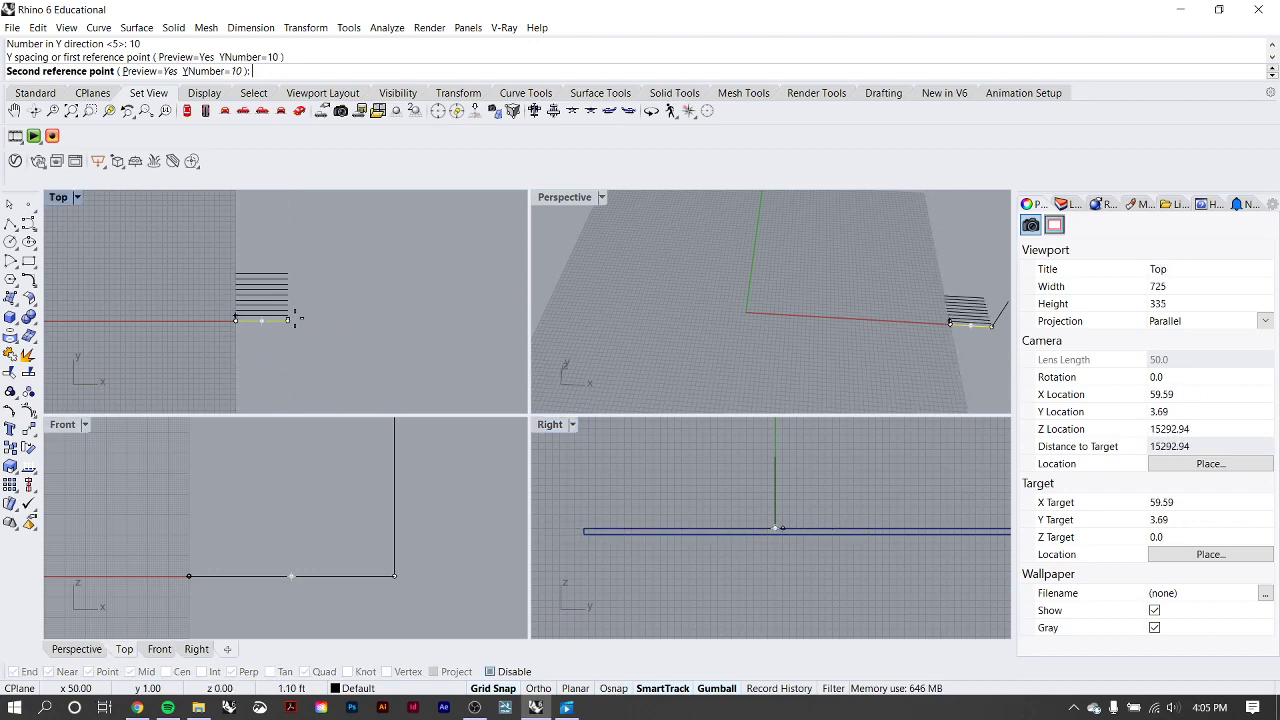
right_drag(291, 310, 284, 343)
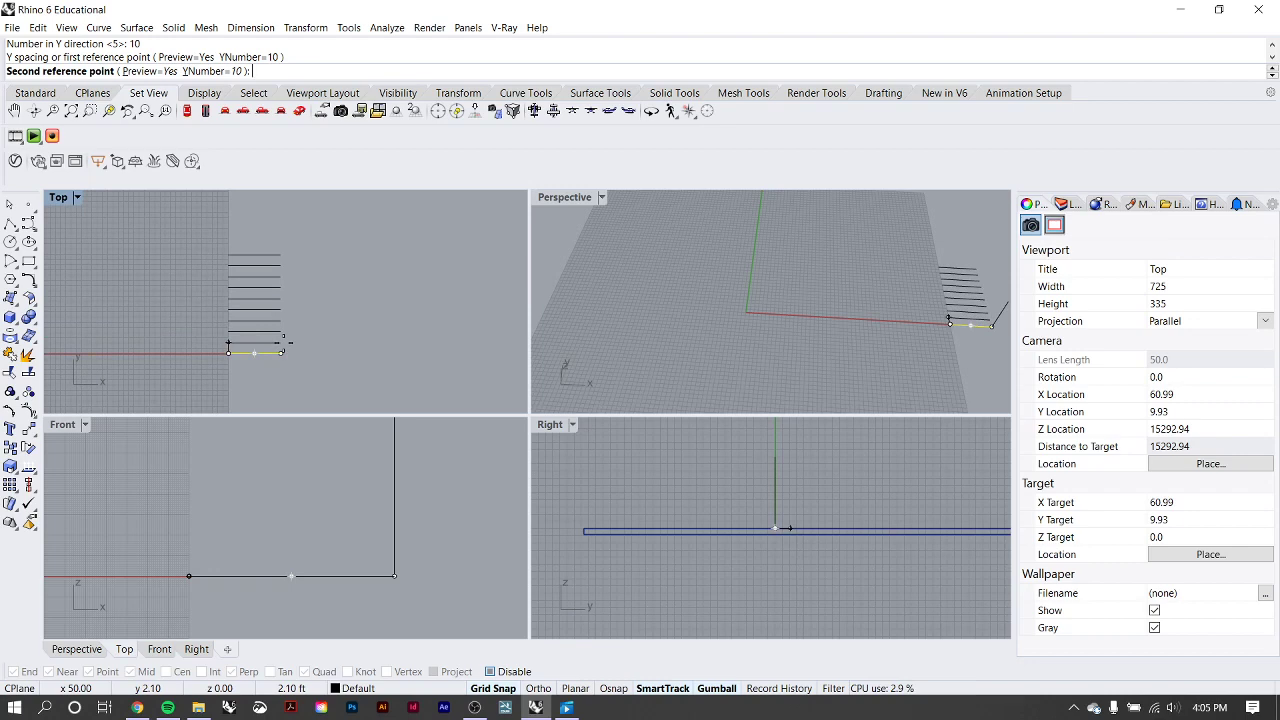
scroll(284, 343, up, 6)
right_drag(284, 343, 282, 371)
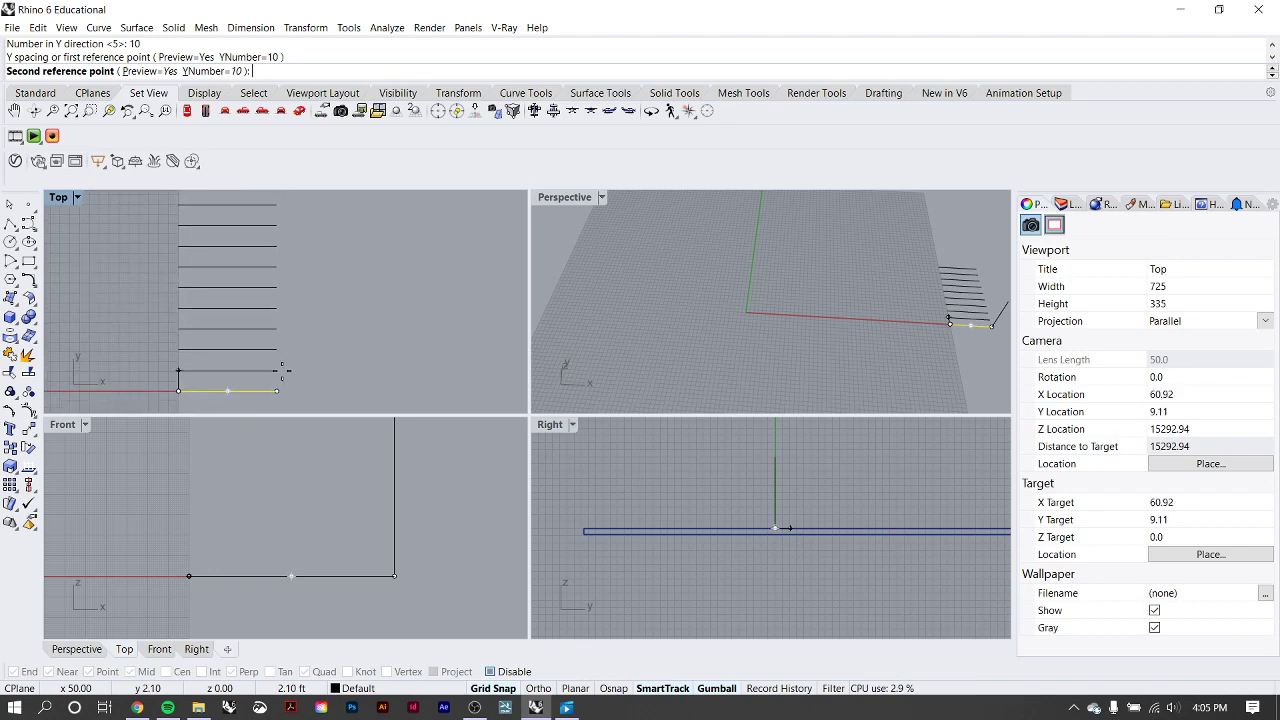
text(1)
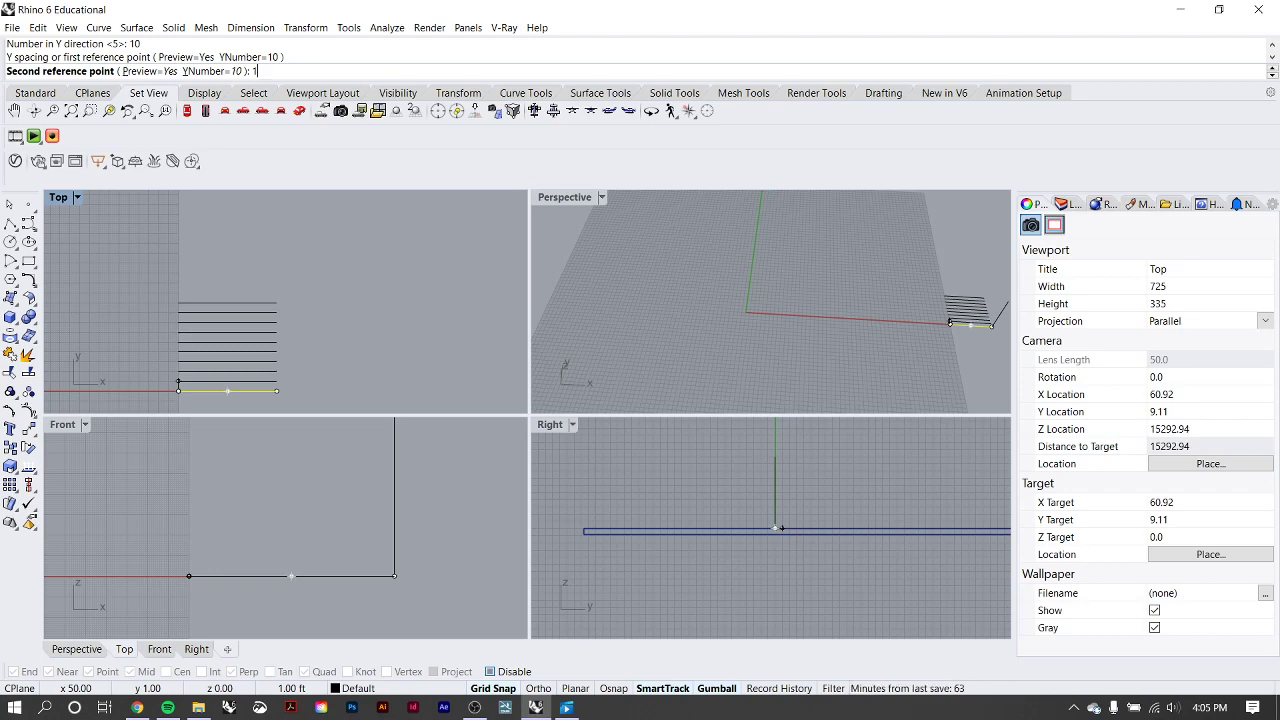
scroll(229, 370, up, 3)
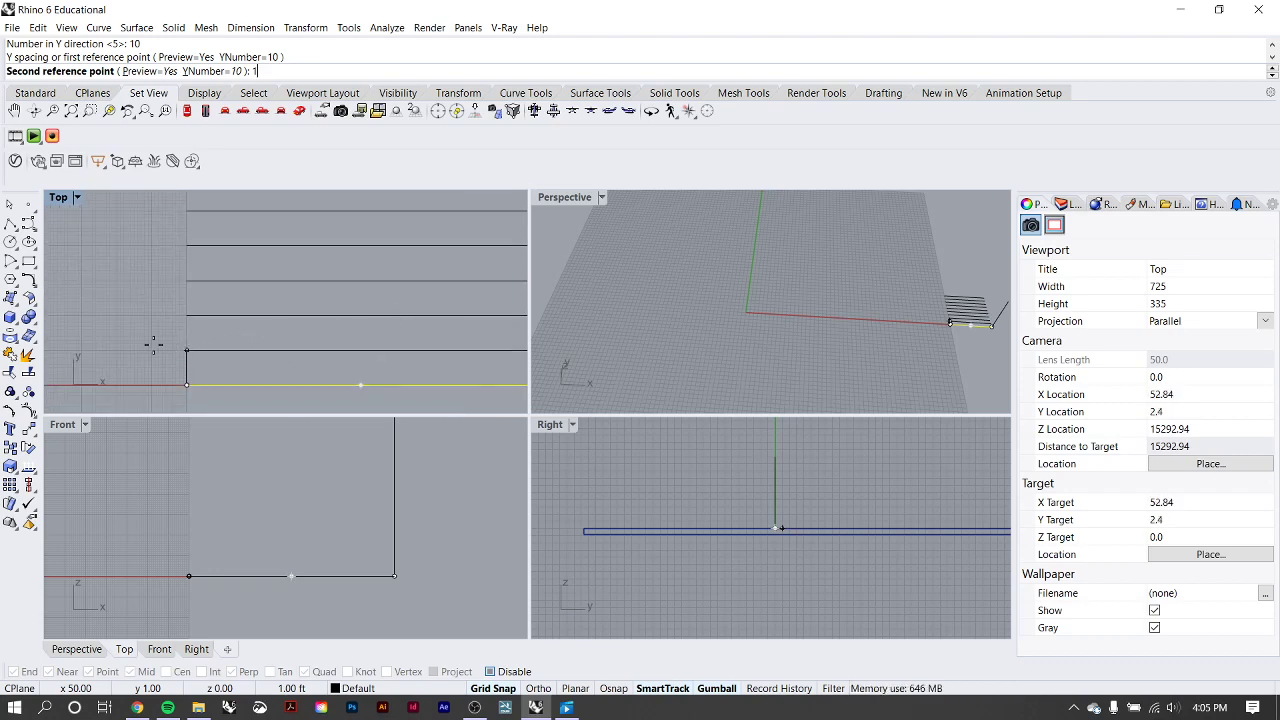
scroll(199, 291, down, 3)
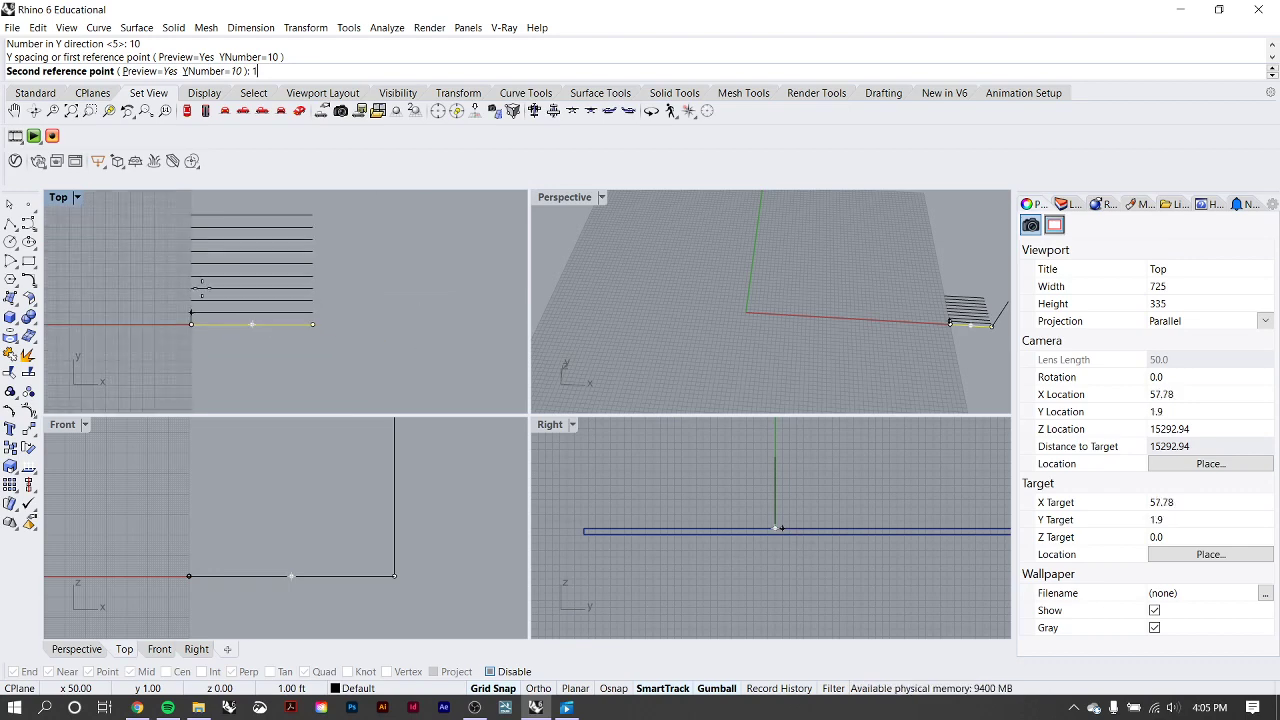
Try Y spacings of 110 ft and 10 ft for the horizontal line array in the Top viewport, and clear the entry.
scroll(202, 288, down, 6)
right_drag(207, 298, 203, 338)
text(10)
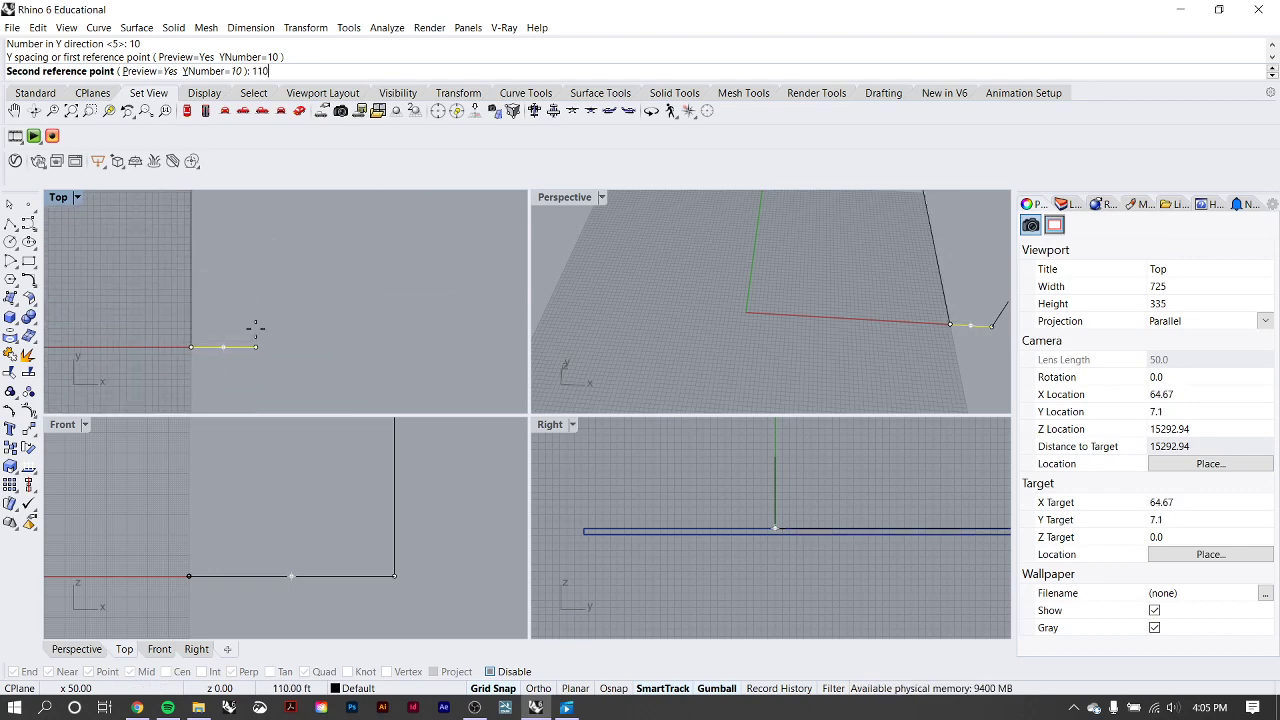
scroll(252, 331, down, 3)
scroll(244, 287, down, 6)
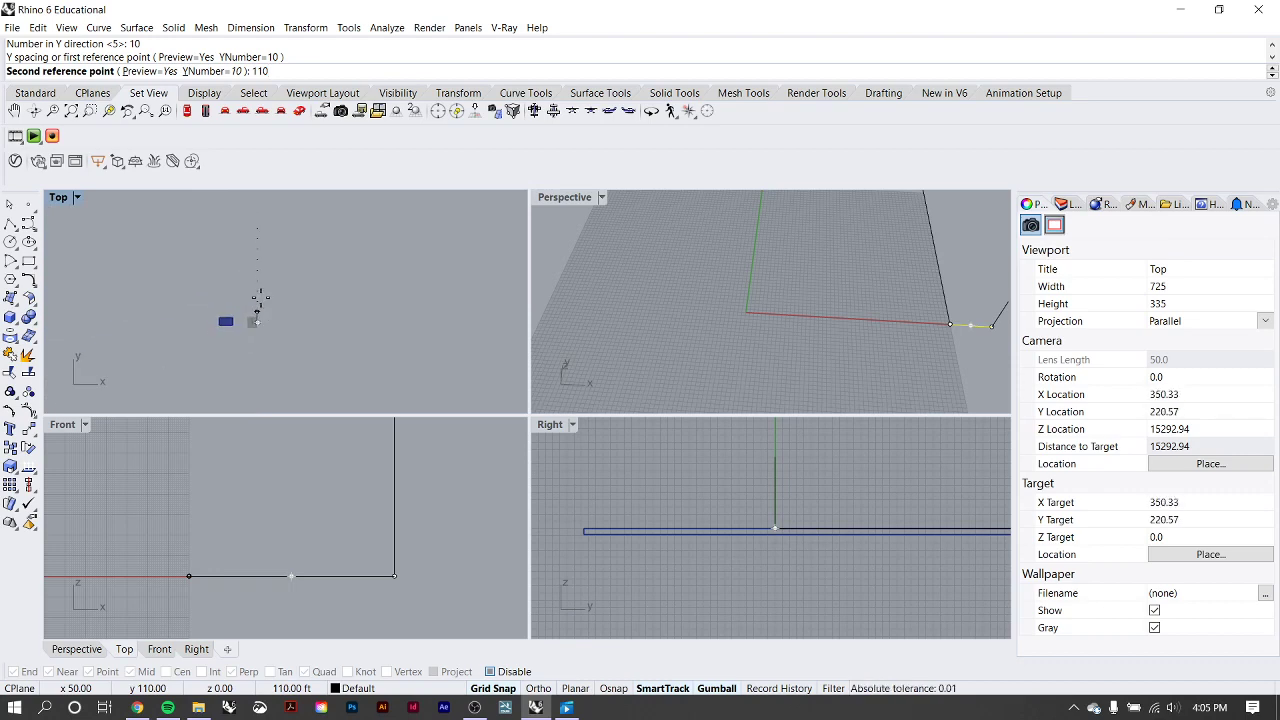
key(BackSpace)
key(BackSpace)
text(0)
scroll(254, 322, up, 5)
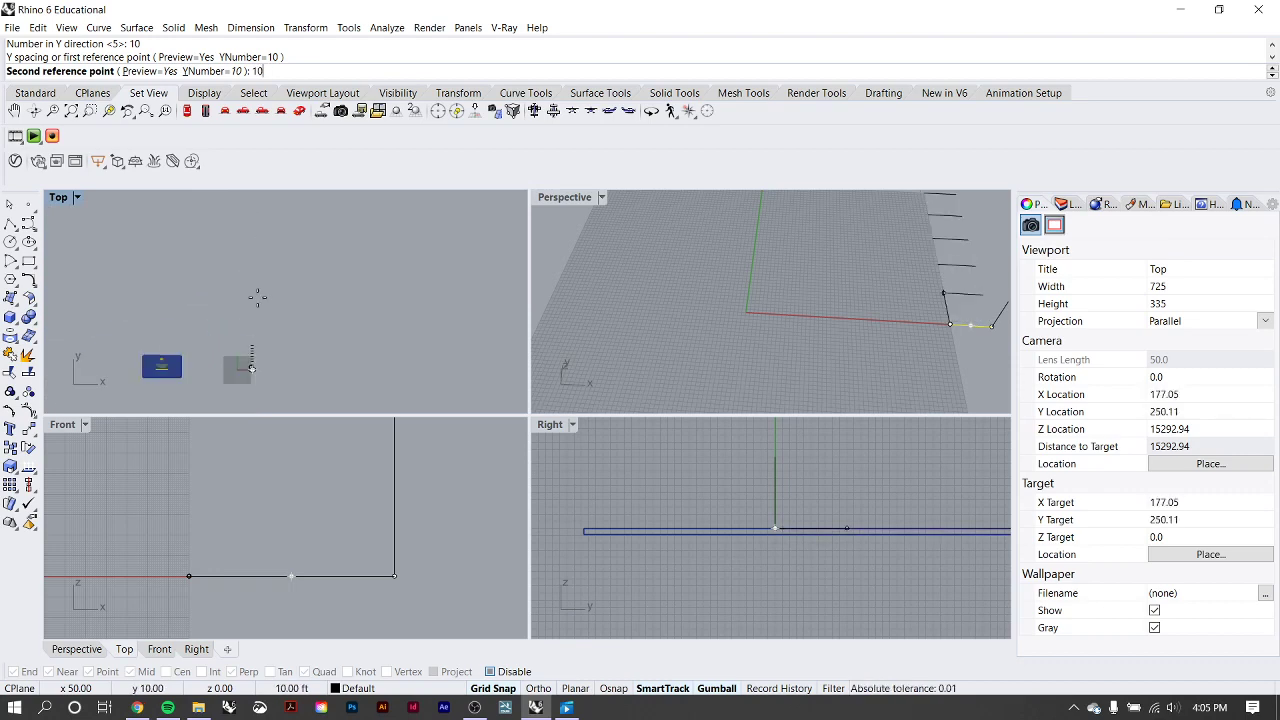
scroll(312, 335, up, 3)
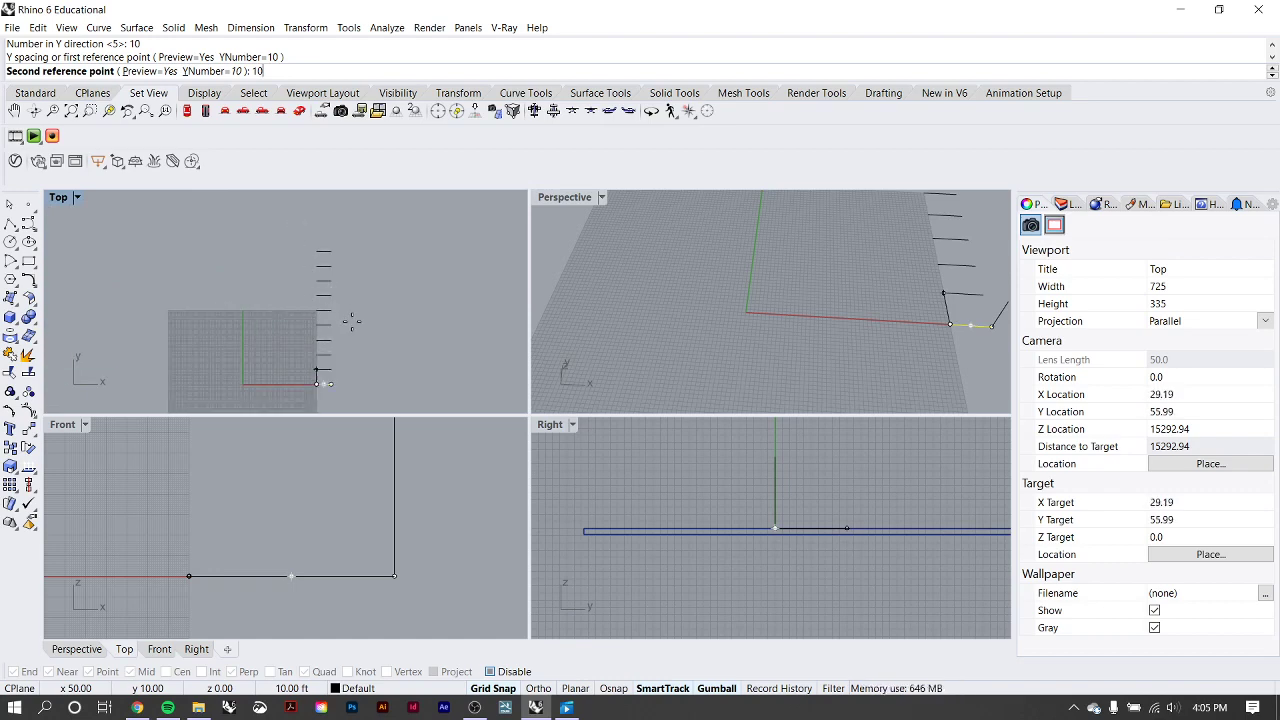
key(ctrl+z)
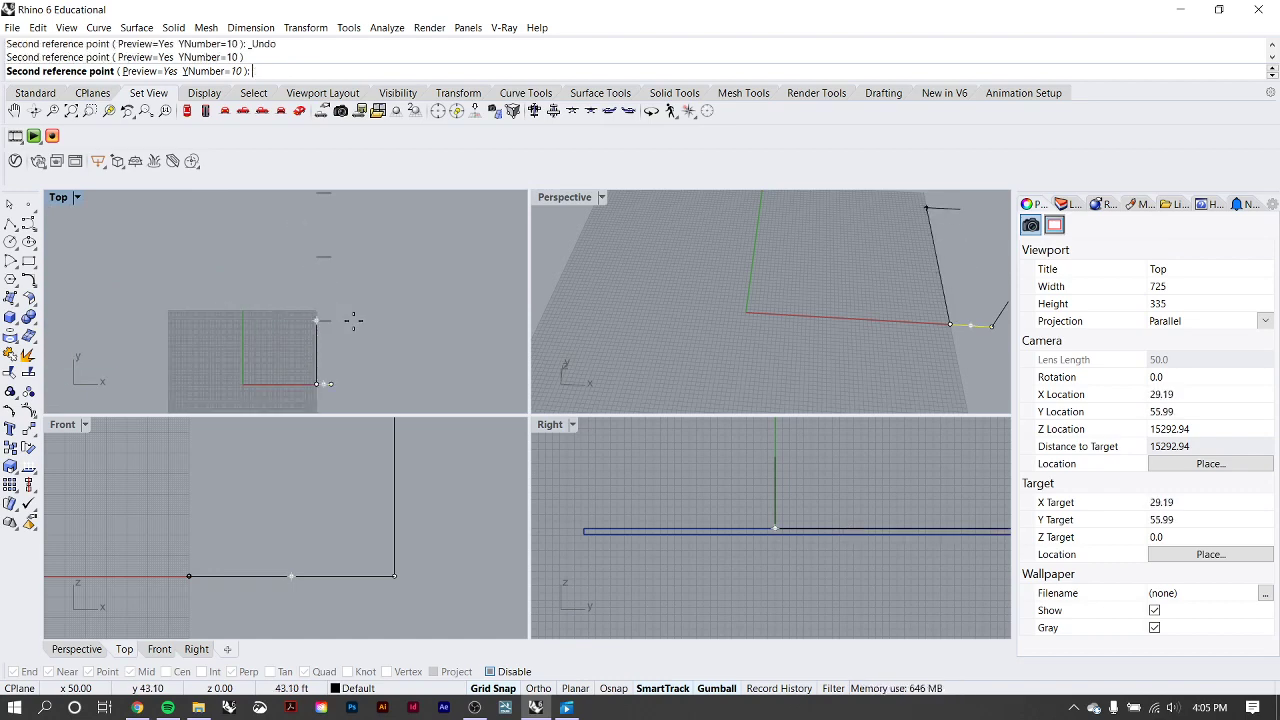
Try a Y spacing of 8 ft for the horizontal line array.
right_drag(371, 371, 396, 326)
scroll(372, 326, up, 8)
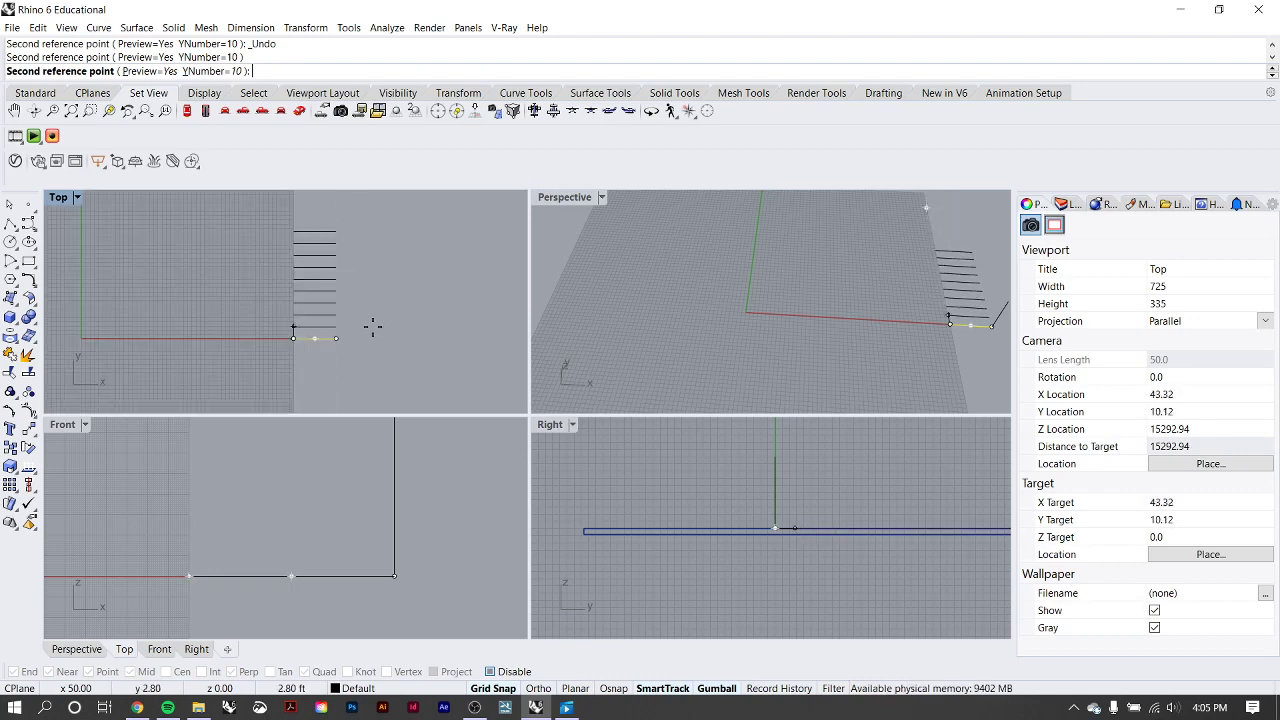
scroll(342, 332, up, 8)
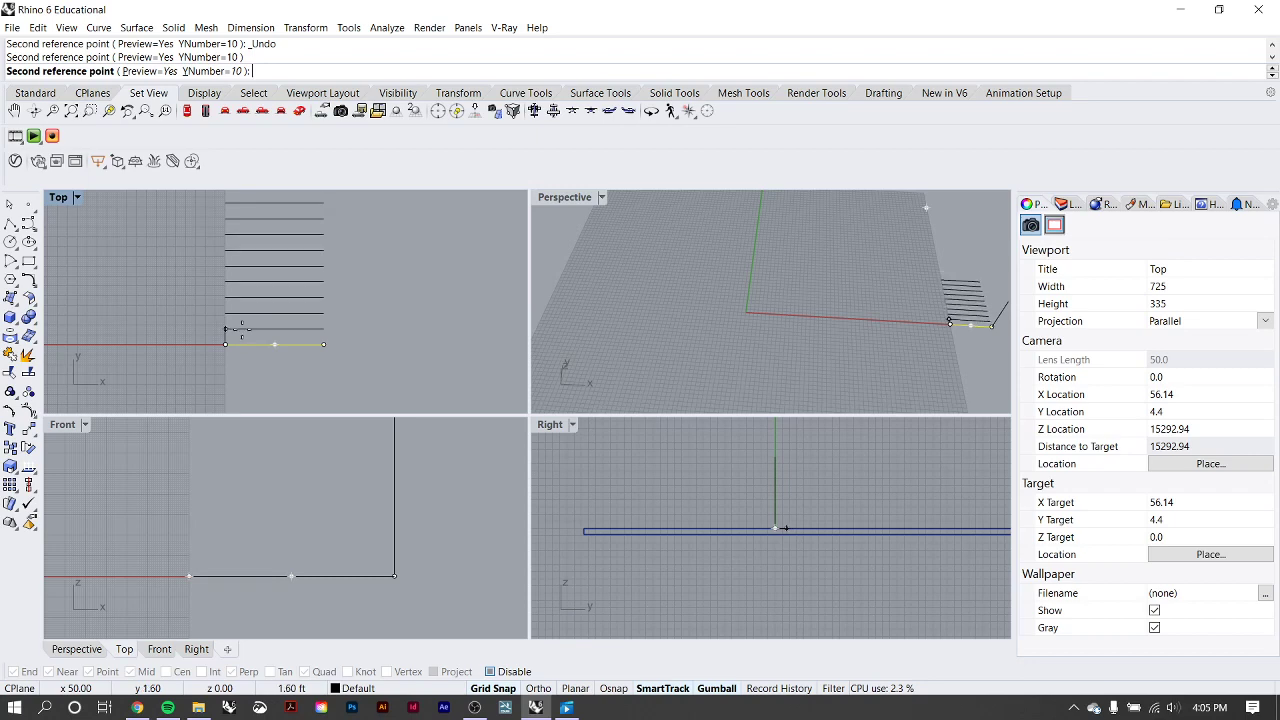
scroll(226, 334, up, 2)
scroll(225, 333, up, 3)
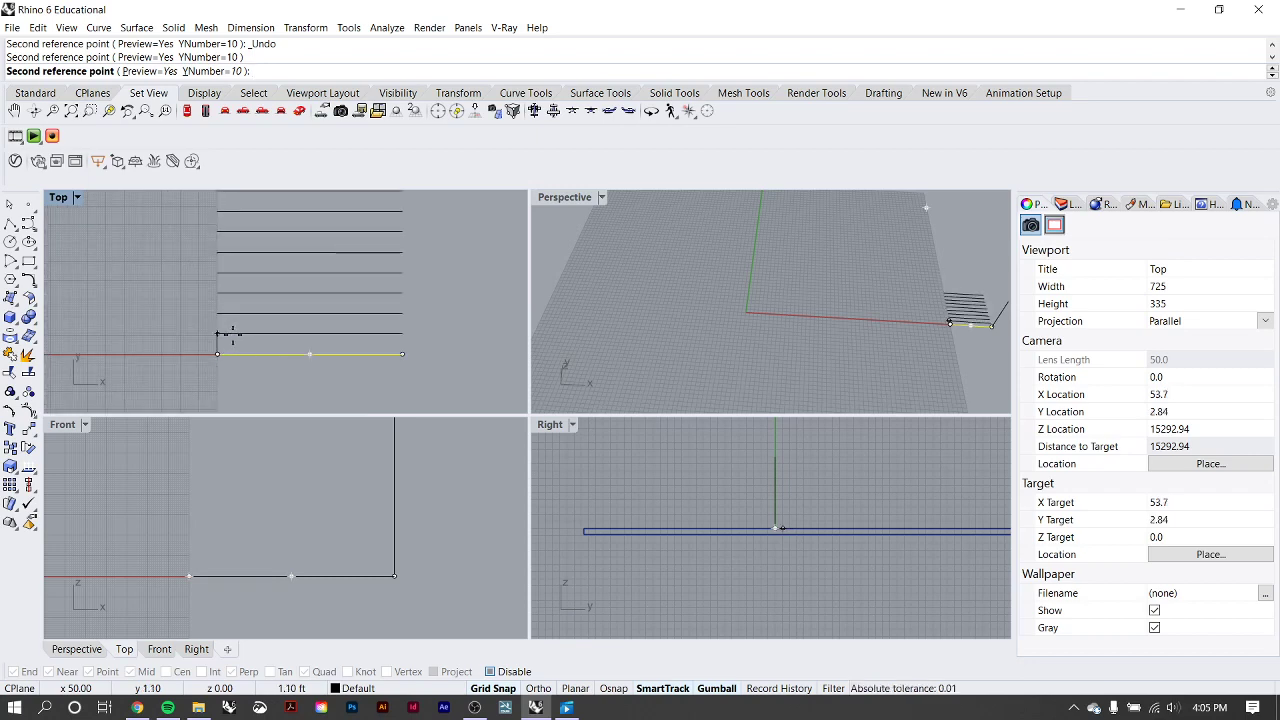
text(8)
scroll(232, 334, down, 6)
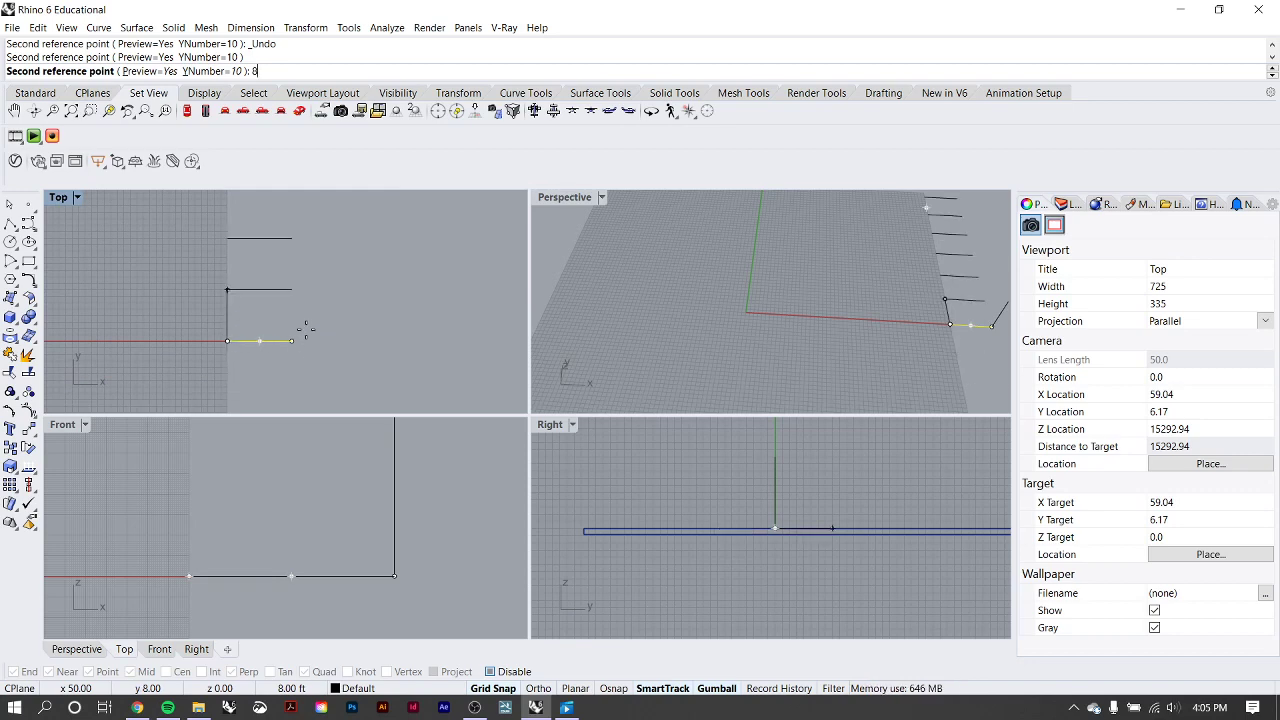
Array the horizontal line upward with a Y spacing of 1 ft, accept the result and clear the selection.
key(BackSpace)
text(1)
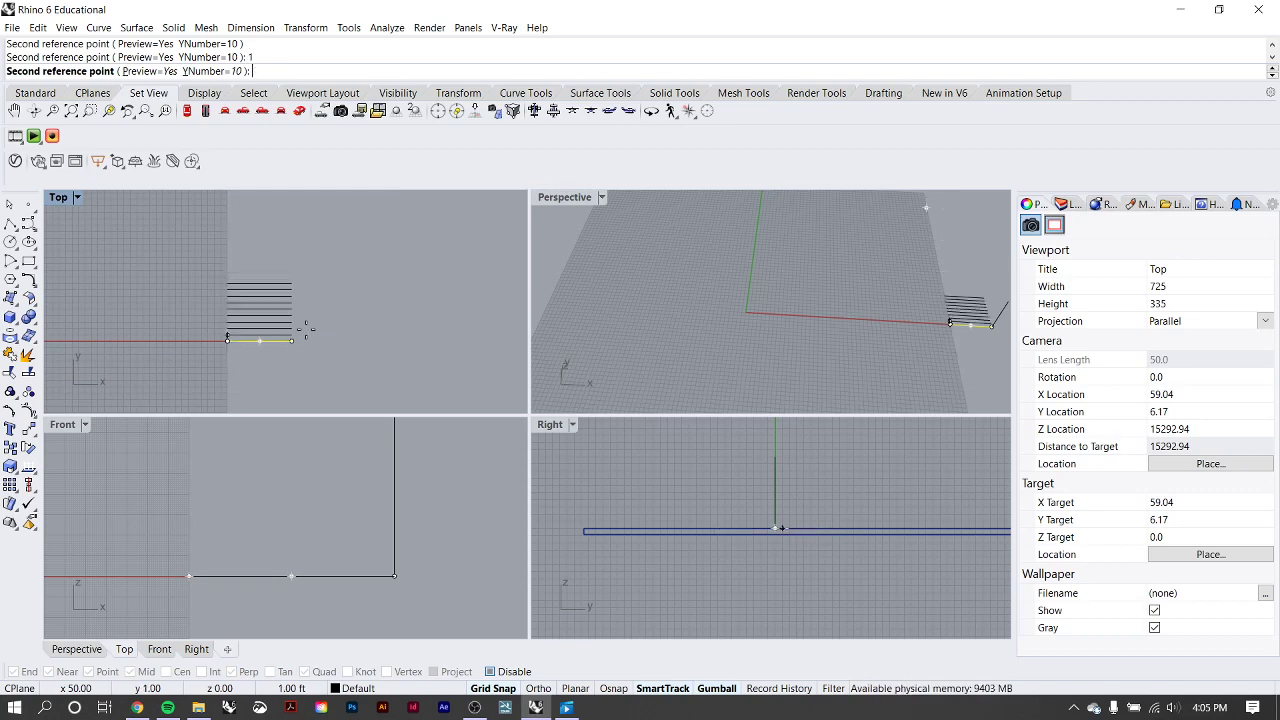
scroll(305, 328, up, 4)
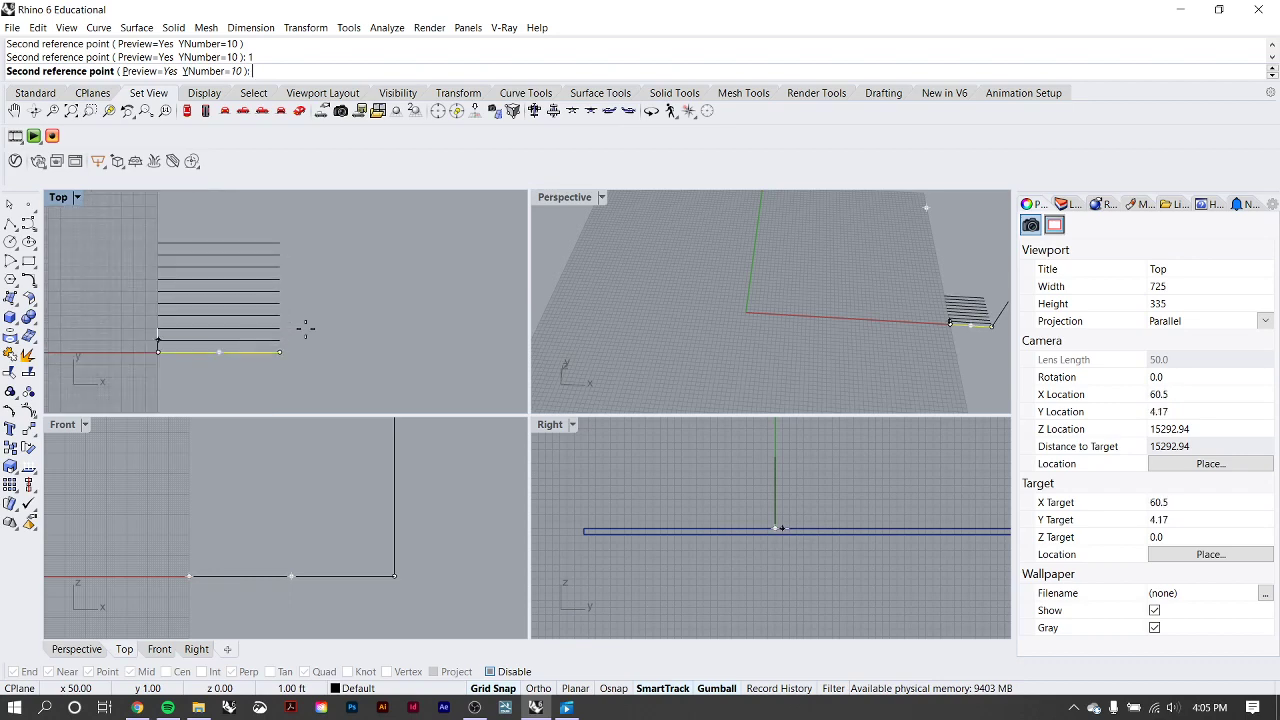
click(275, 250)
key(Return)
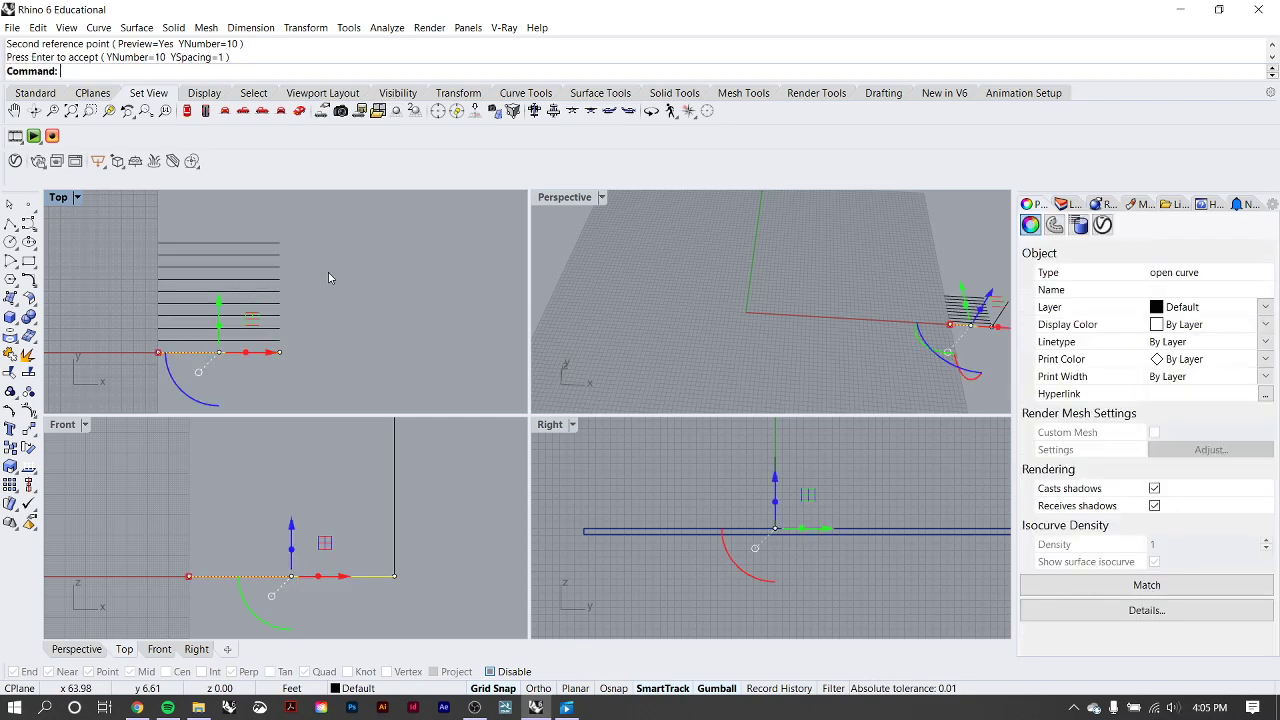
click(327, 269)
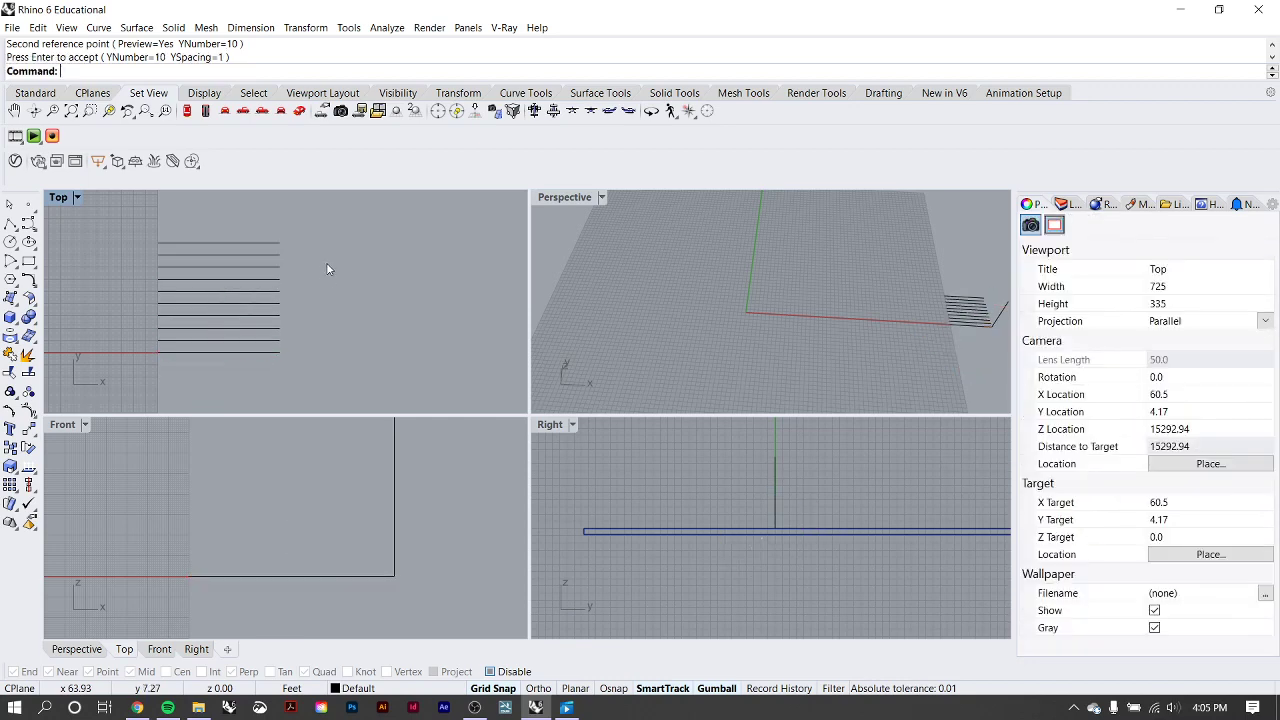
With object snaps on, draw a vertical polyline joining the outer endpoints of the uppermost and lowest horizontal lines.
click(10, 222)
click(613, 688)
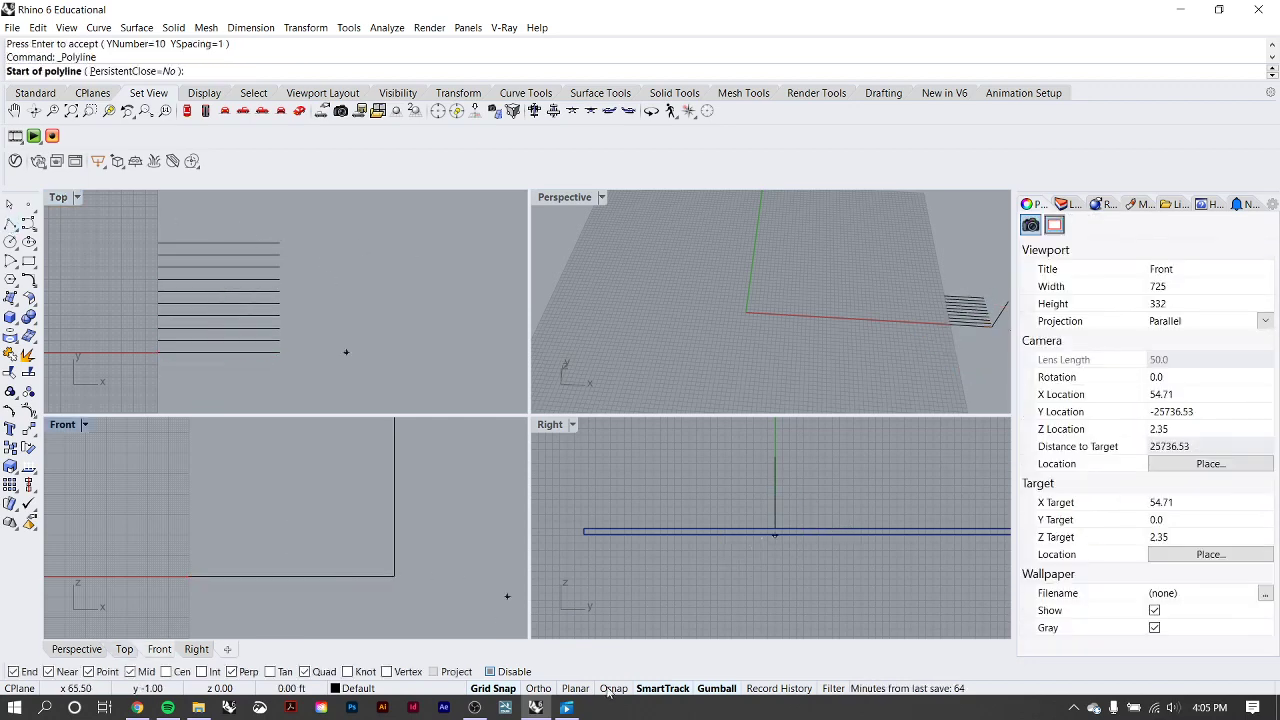
click(279, 241)
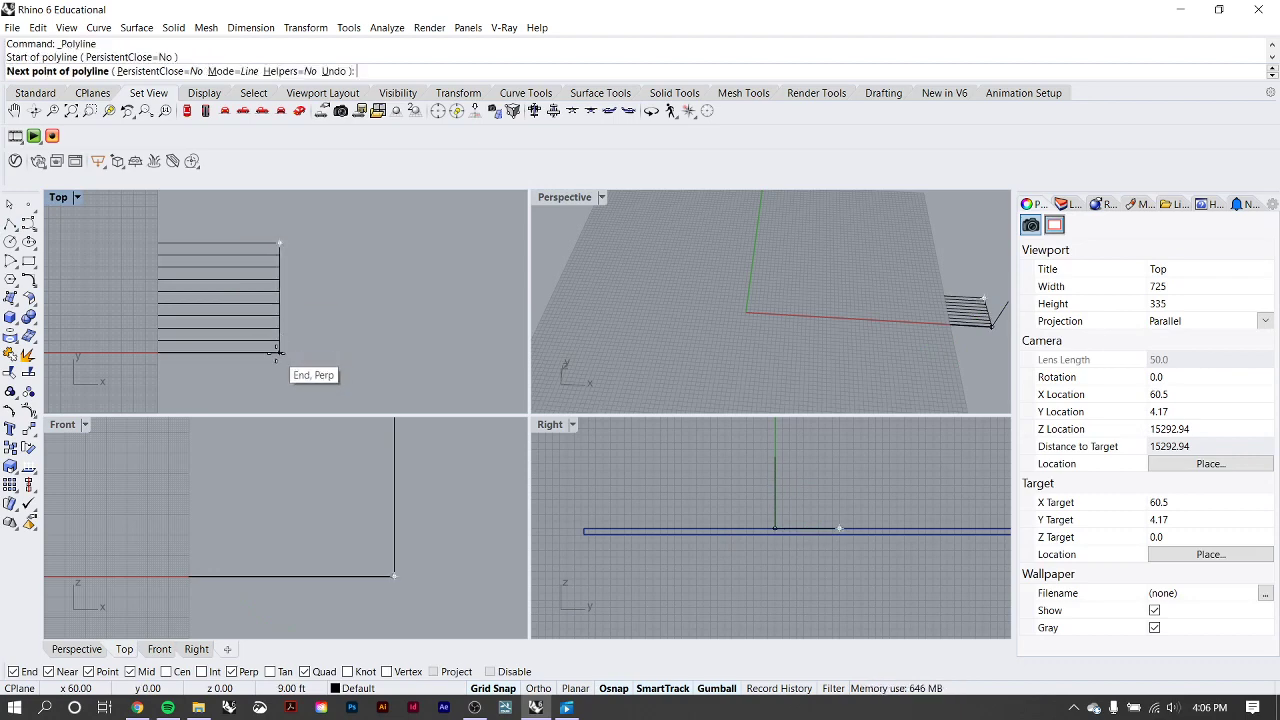
click(279, 352)
key(Return)
Start an Array of the new vertical line with 10 items in X, 1 in Y and 1 in Z.
click(281, 283)
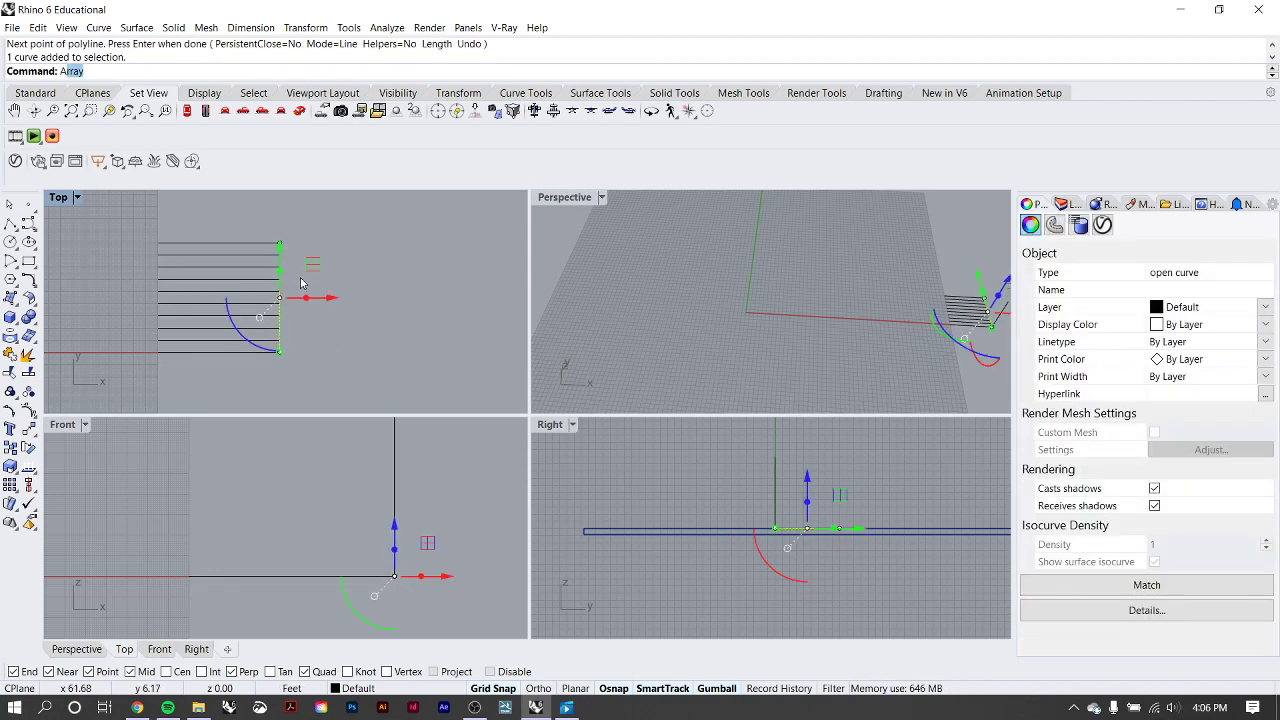
key(Return)
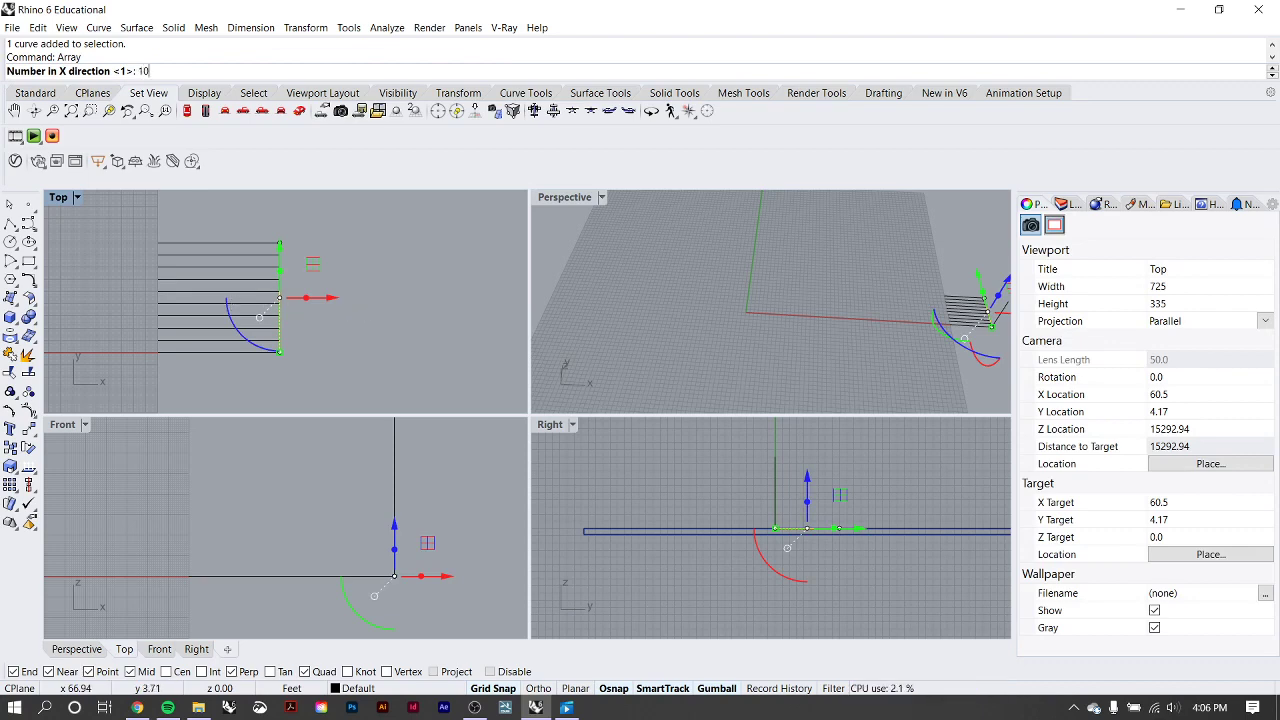
key(Return)
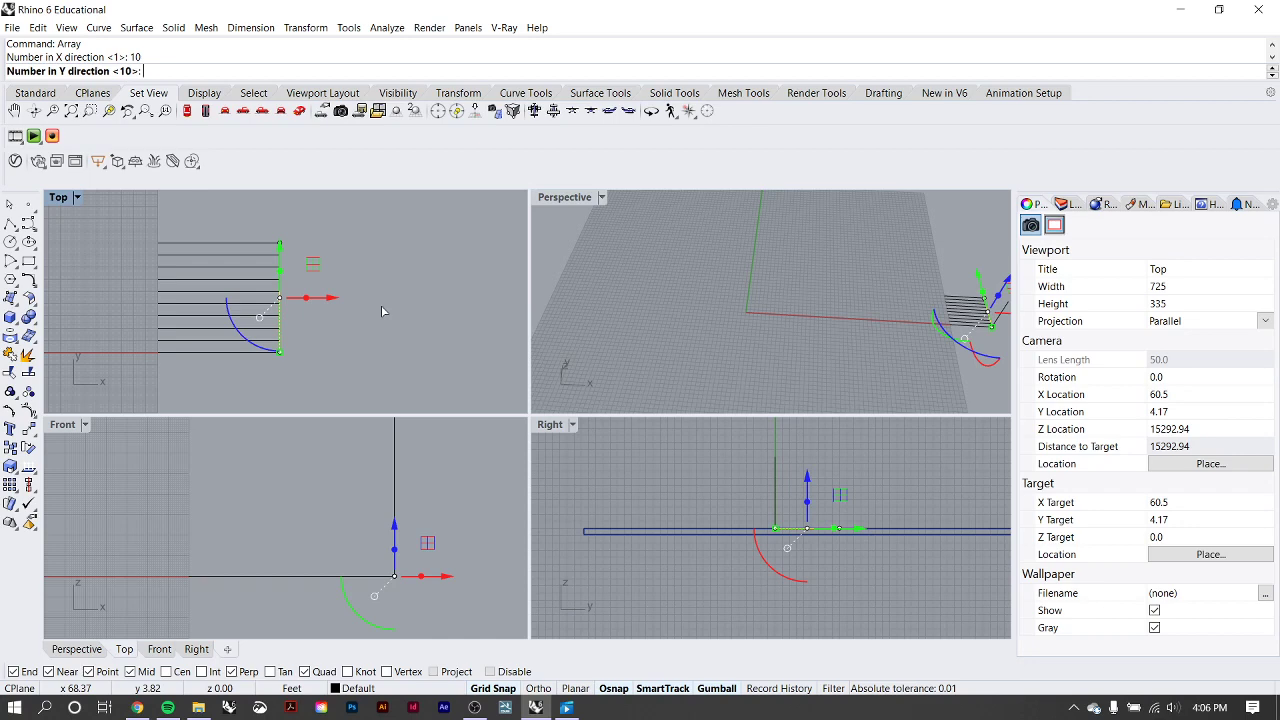
text(1)
key(Return)
key(Return)
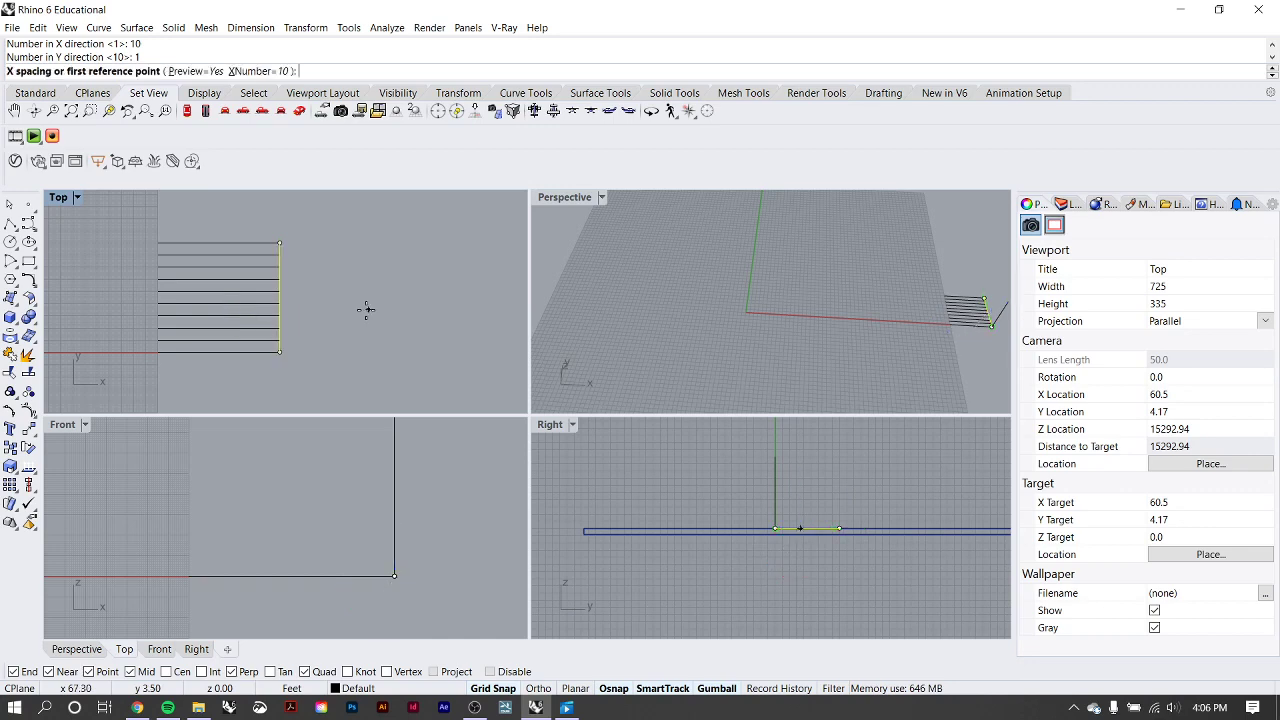
Array the vertical line from its midpoint toward the construction plane grid with a 1 ft X spacing, accept it and clear the selection.
scroll(286, 349, up, 1)
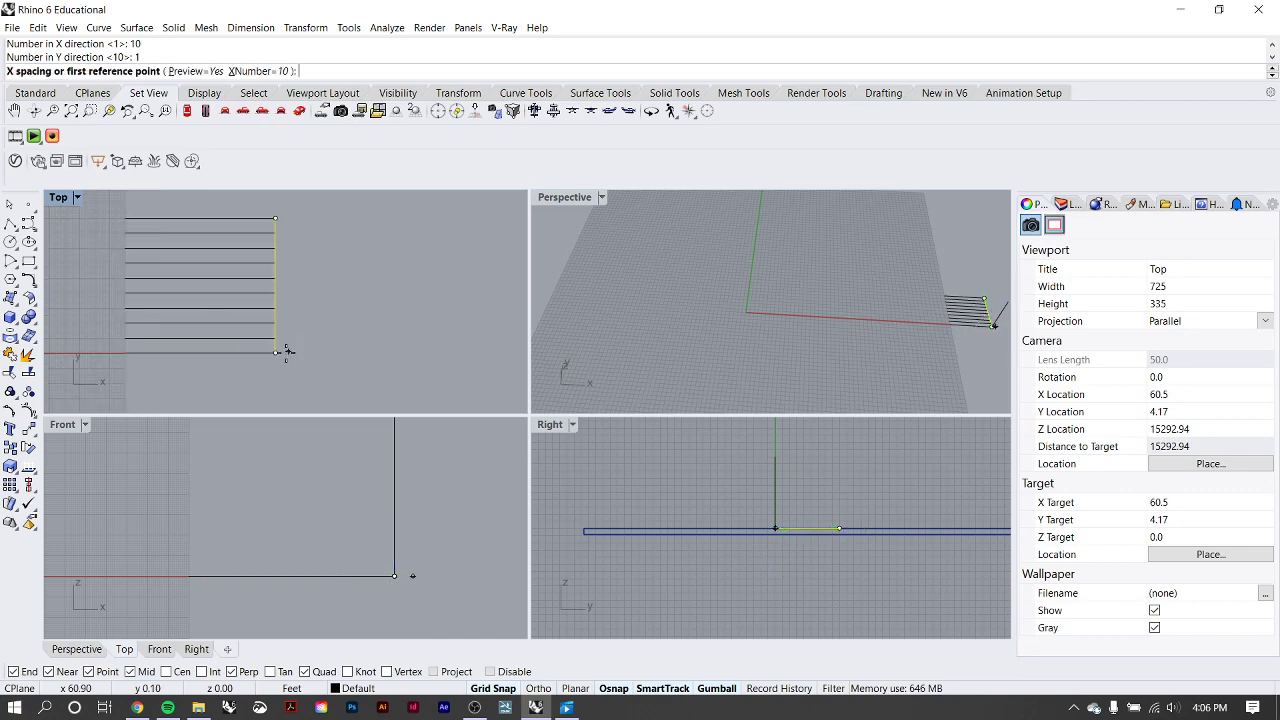
click(277, 286)
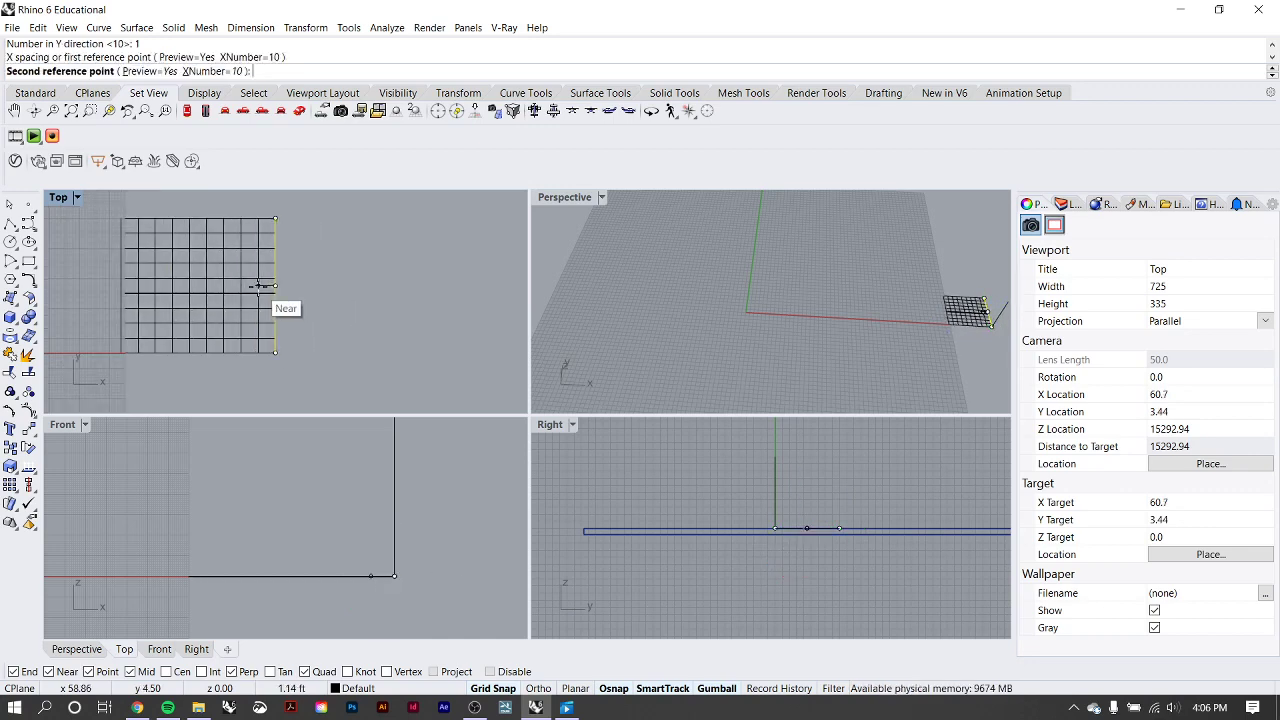
text(10)
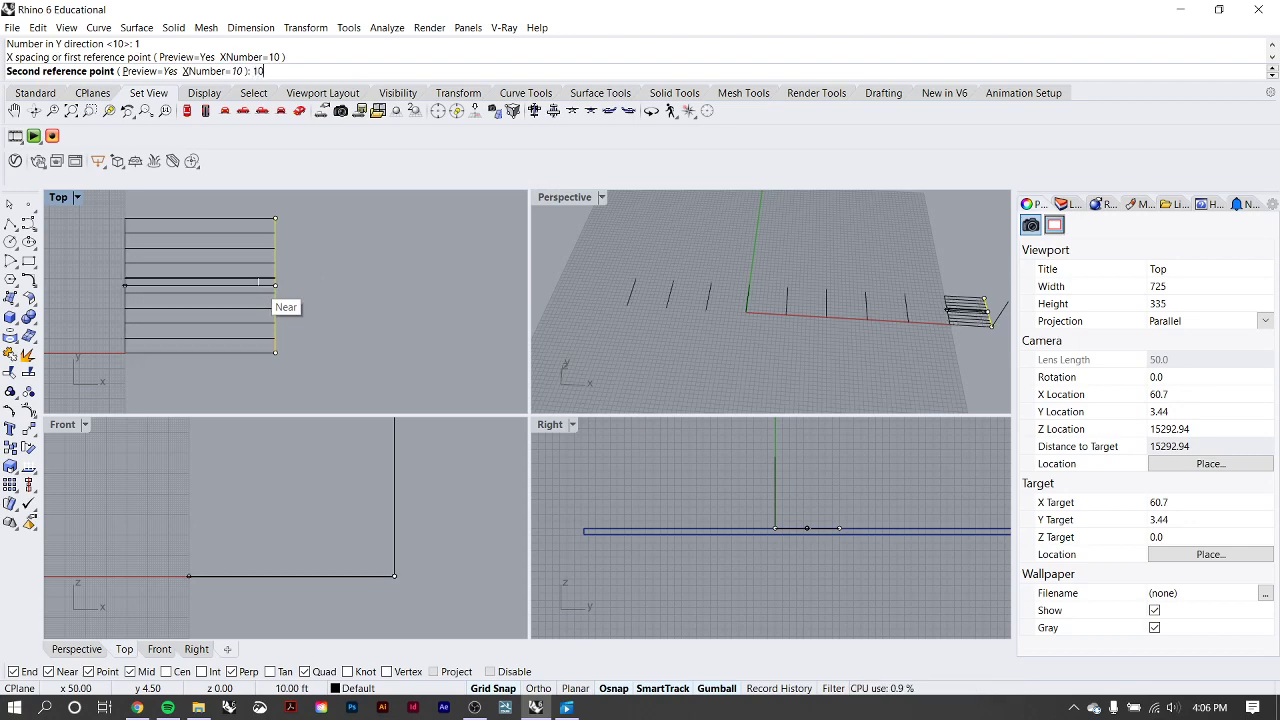
scroll(193, 257, down, 5)
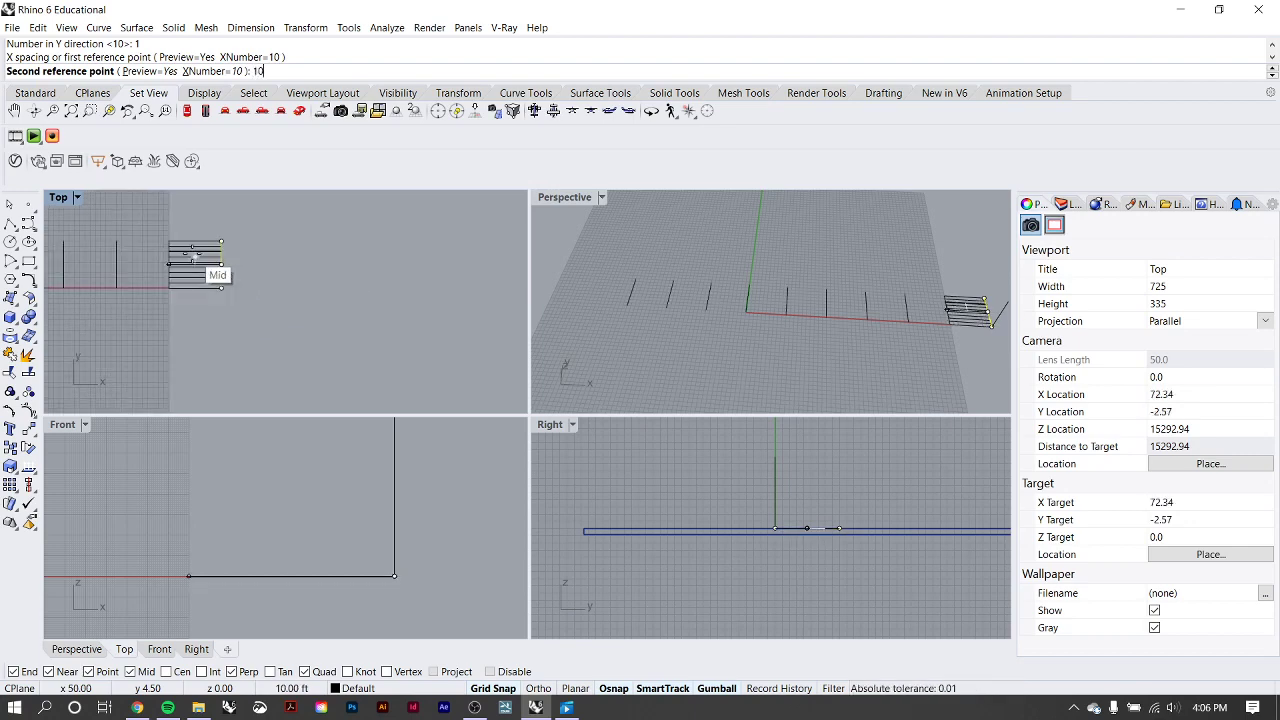
scroll(193, 255, up, 4)
key(BackSpace)
text(1)
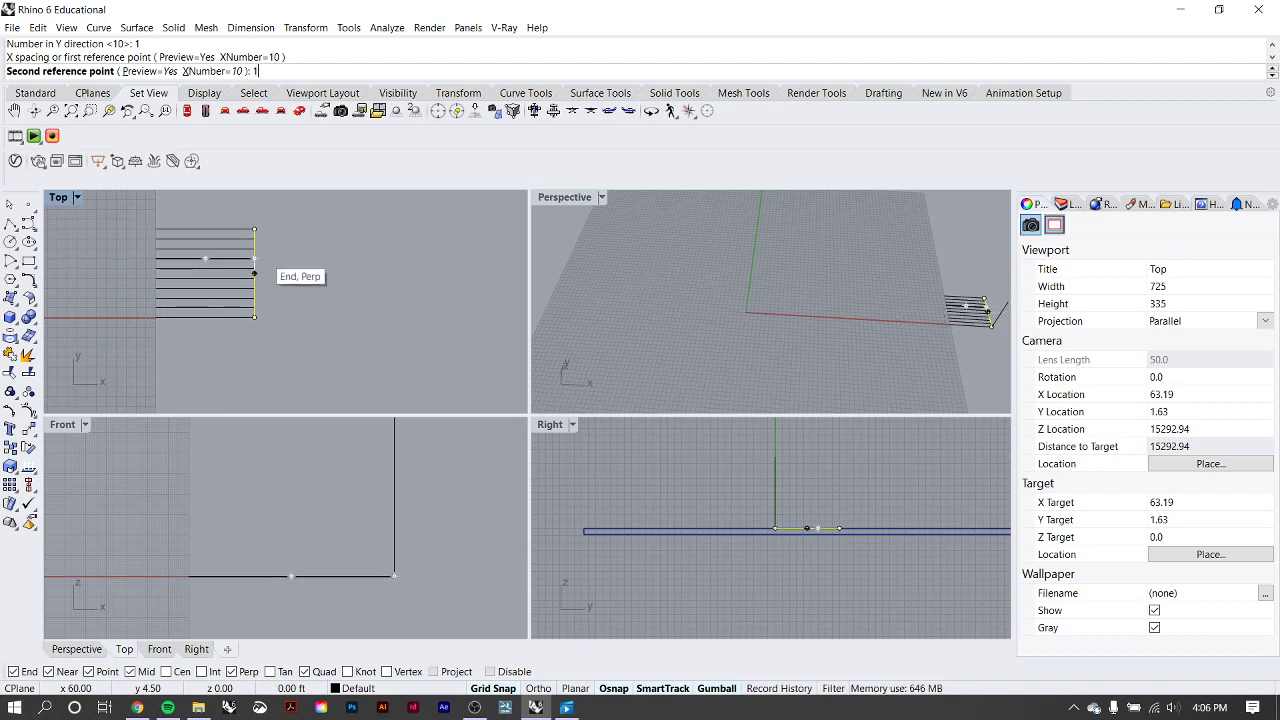
scroll(205, 278, up, 2)
key(Return)
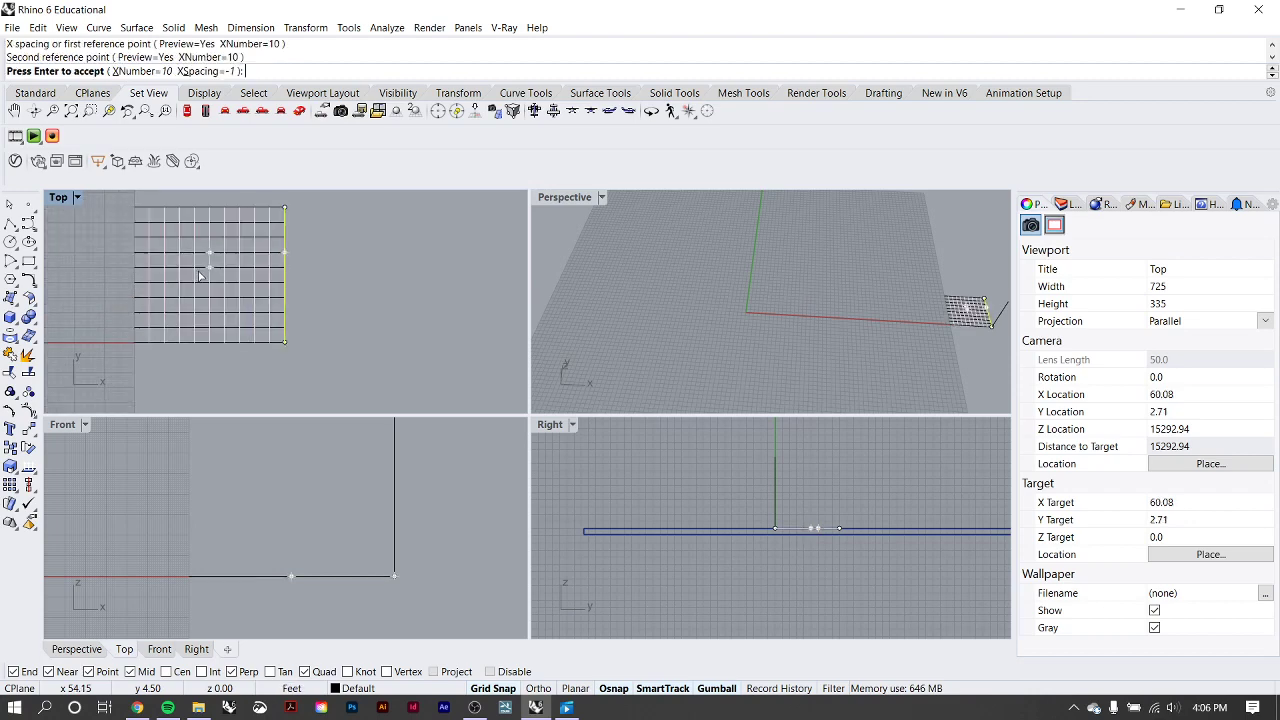
key(Return)
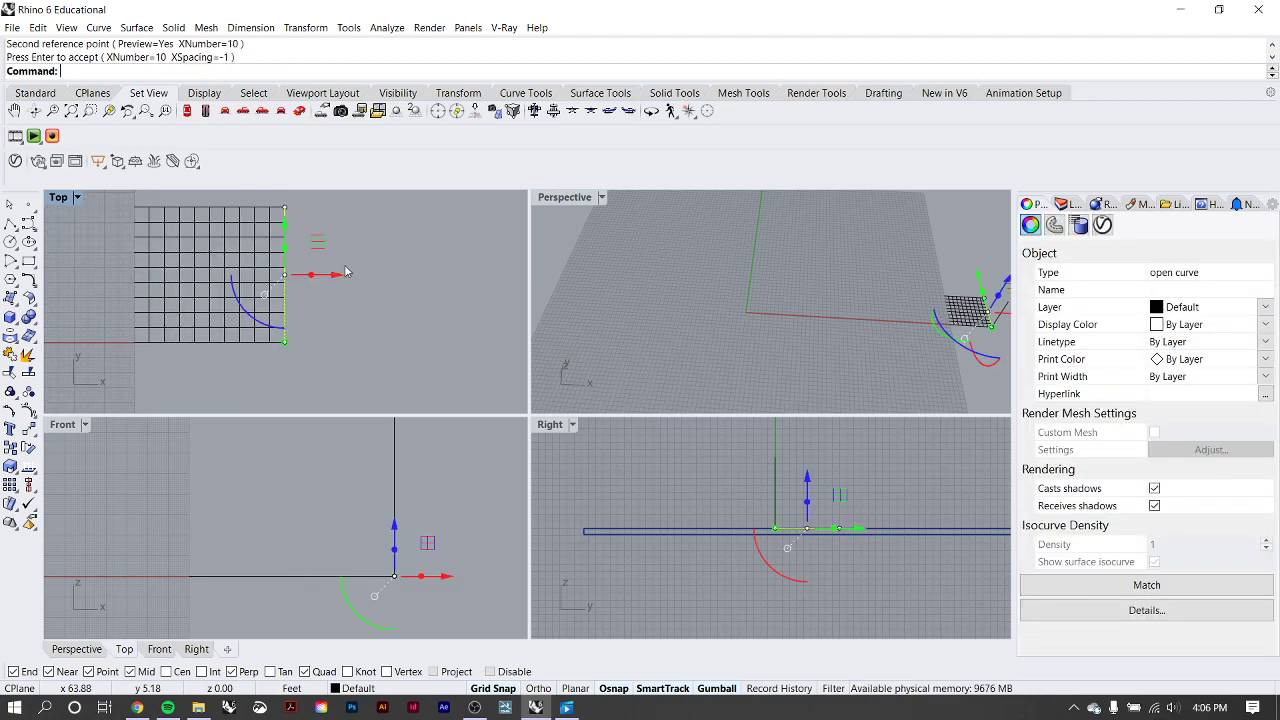
key(Escape)
Select all the custom grid lines and start an Array with 3 items in X, 3 in Y and 1 in Z.
scroll(340, 287, down, 3)
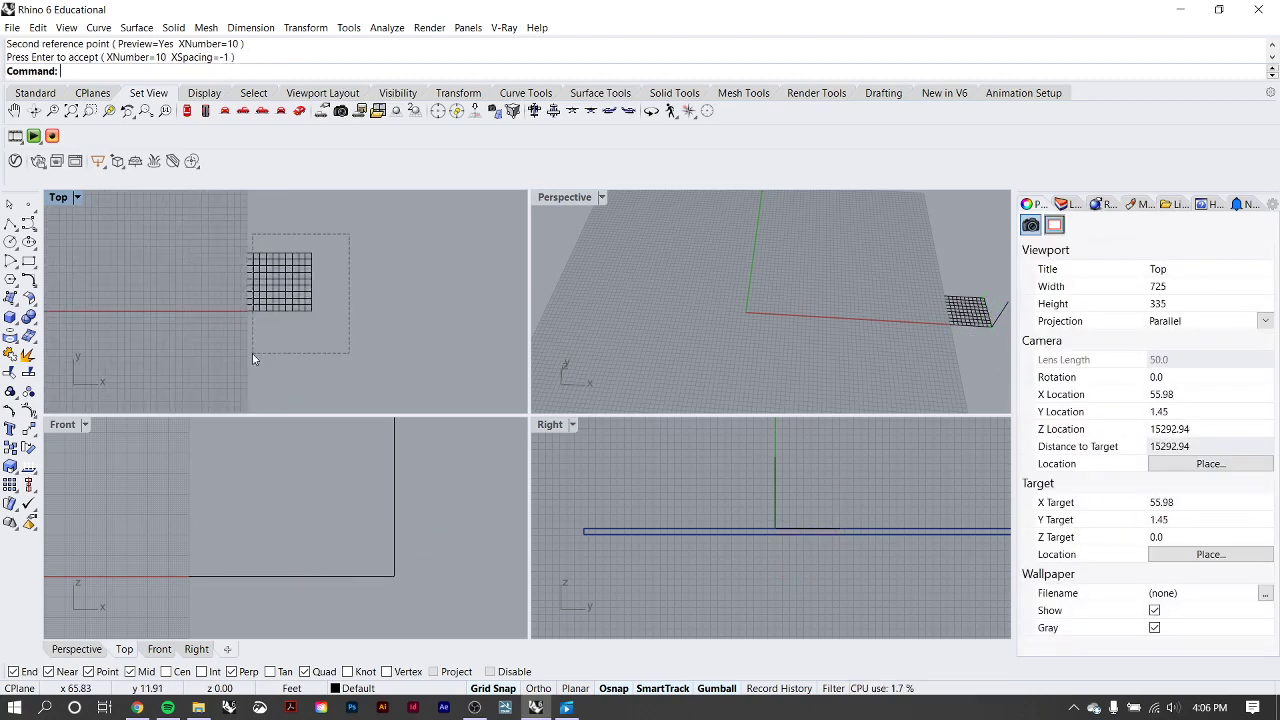
drag(252, 353, 252, 353)
scroll(295, 332, up, 2)
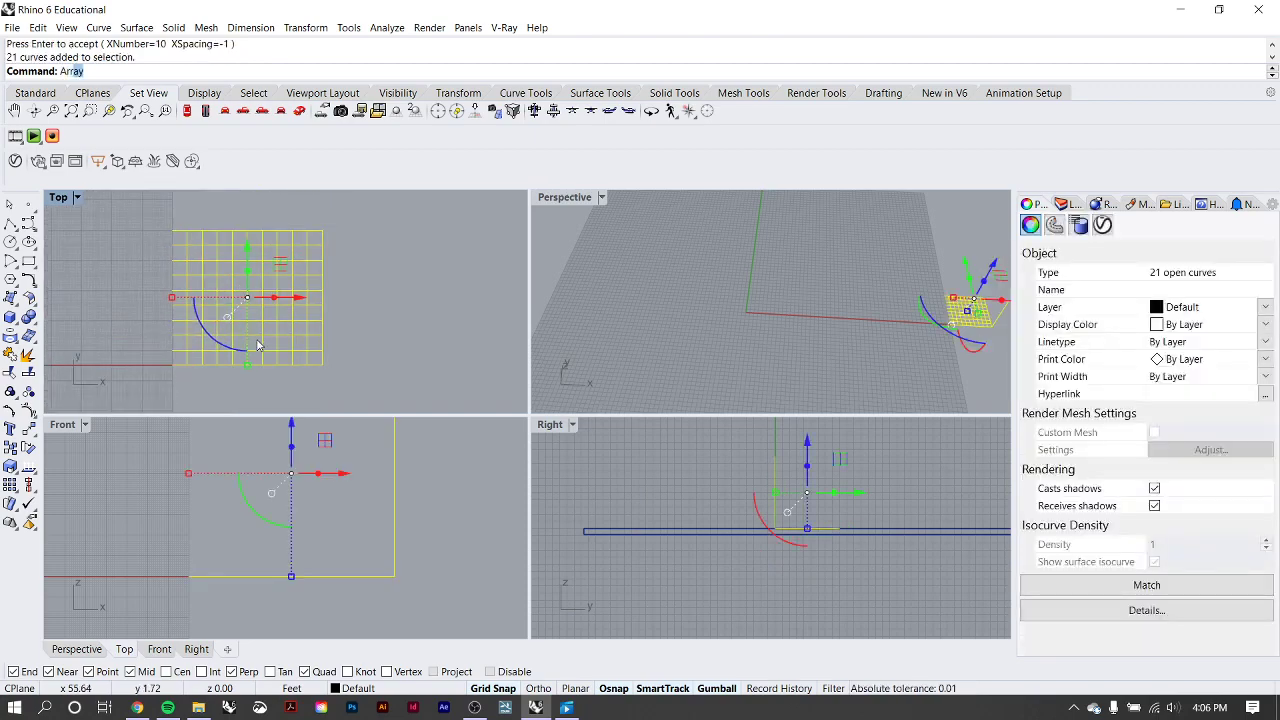
key(Return)
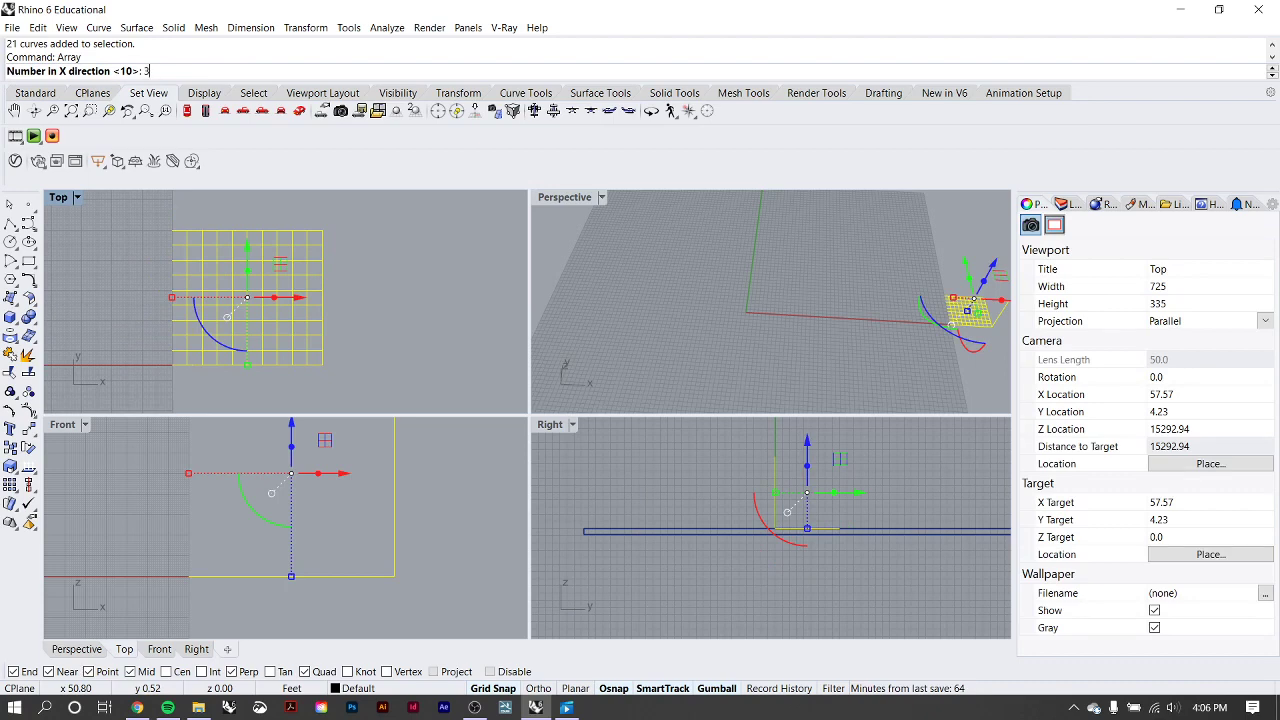
key(Return)
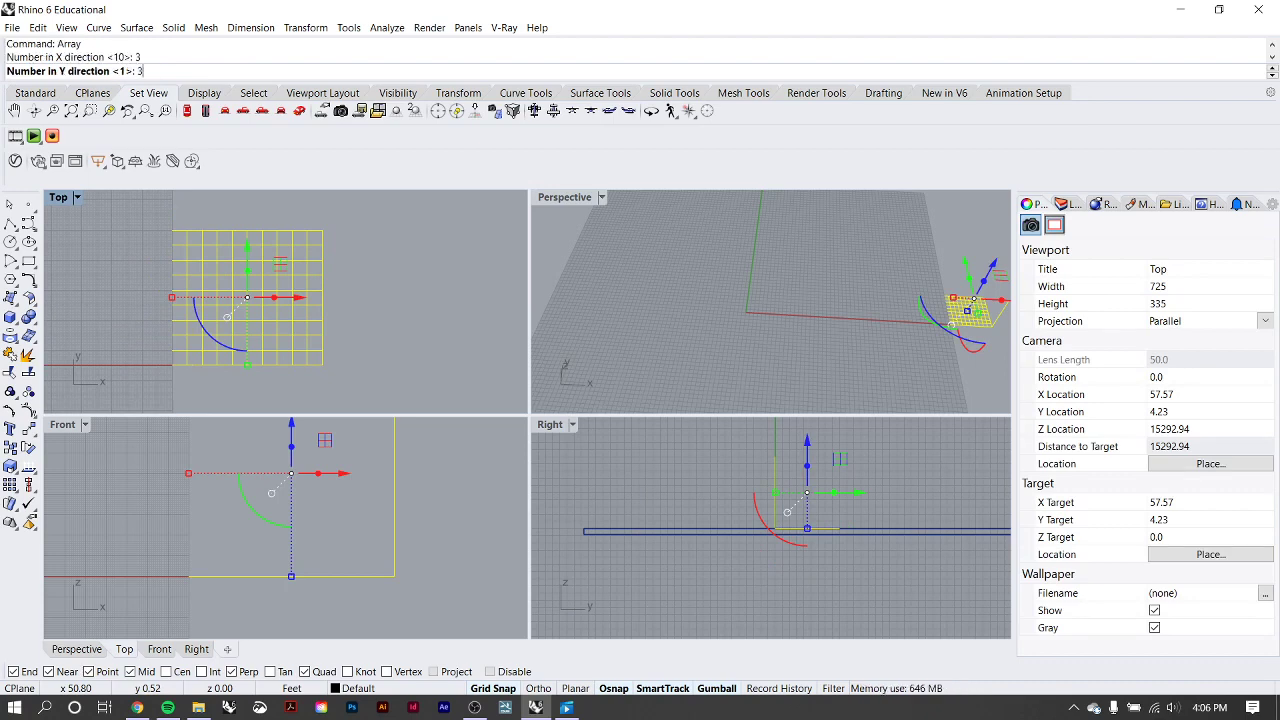
key(Return)
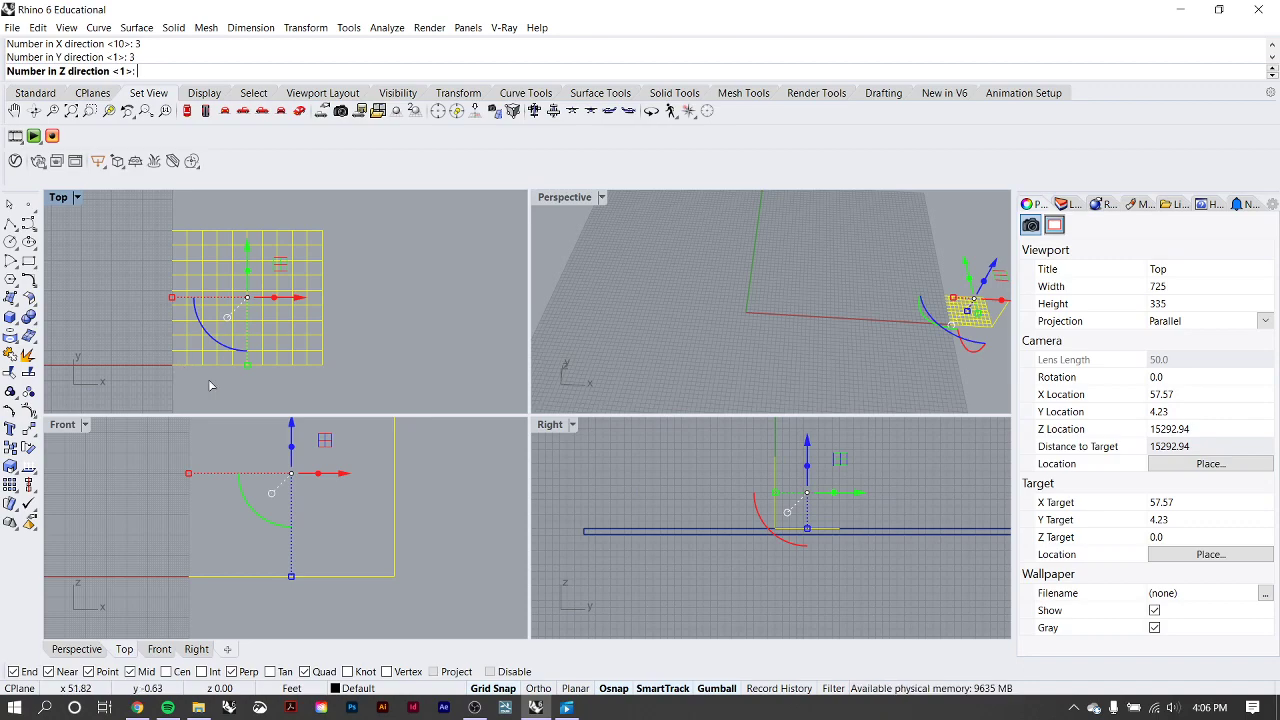
key(Return)
Define the array's unit cell from the grid's lower-left corner to its upper-right corner, accept the array and clear the selection.
click(174, 366)
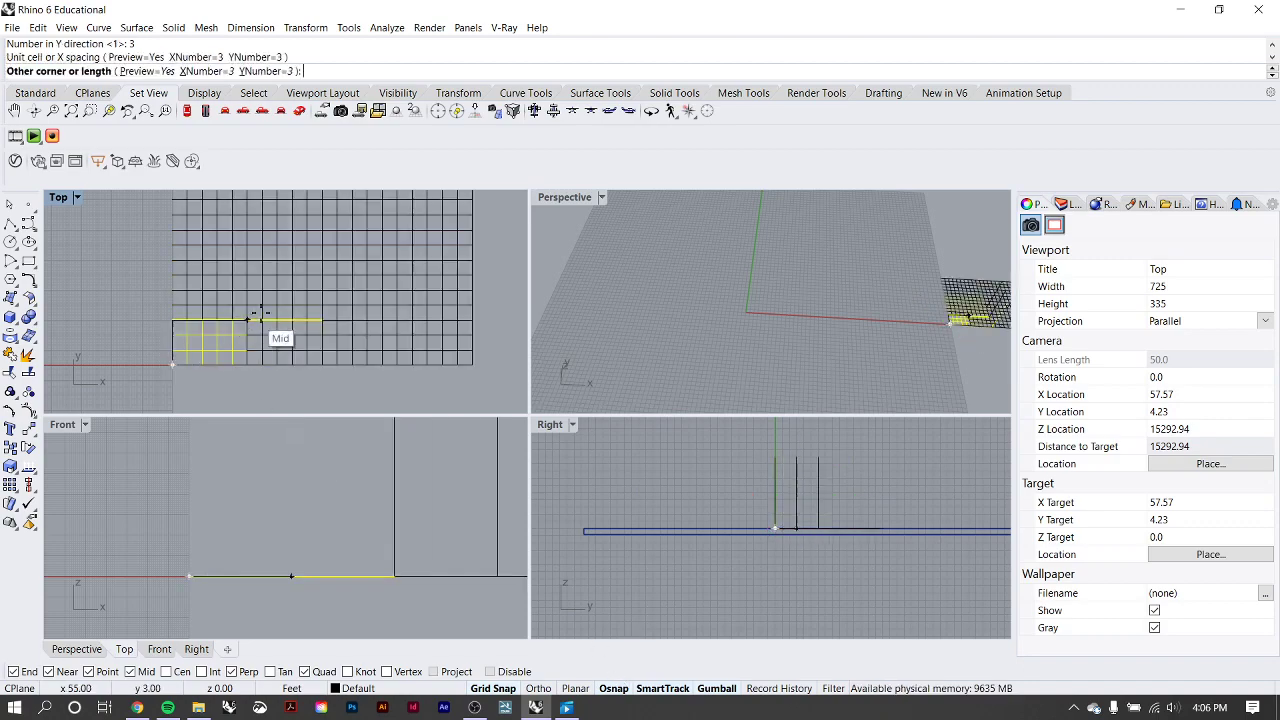
click(322, 231)
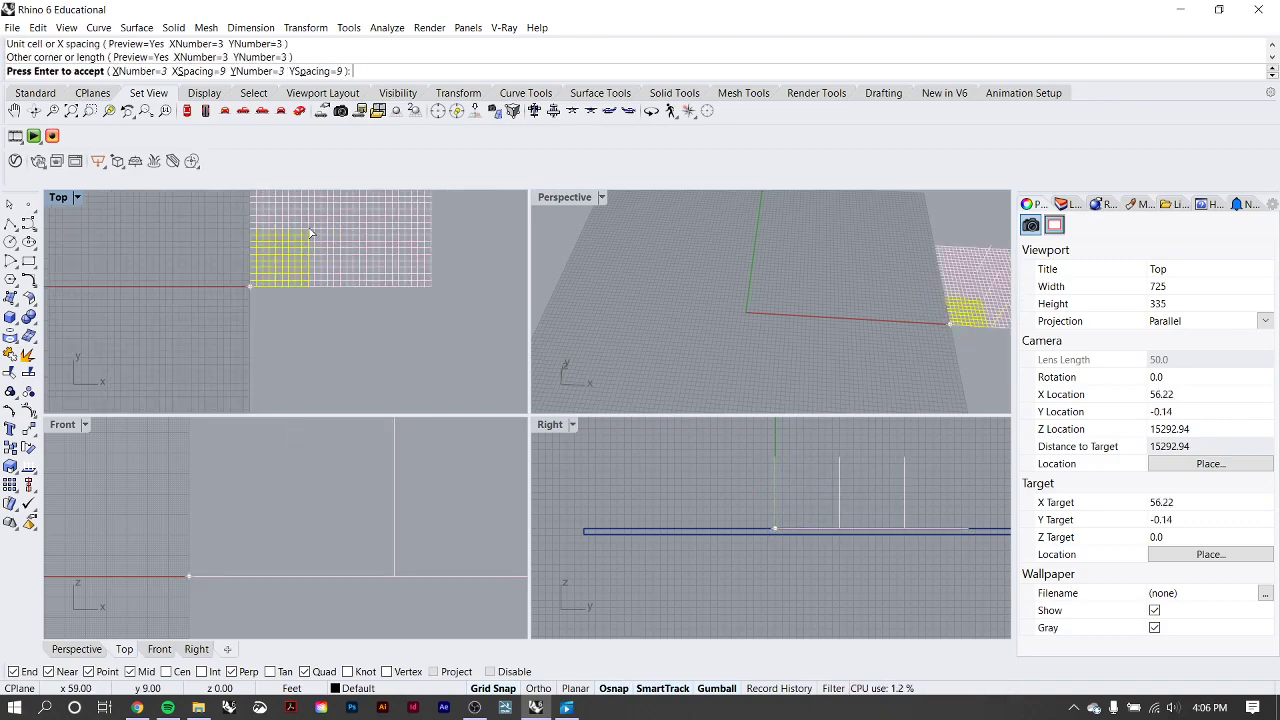
key(Return)
click(374, 293)
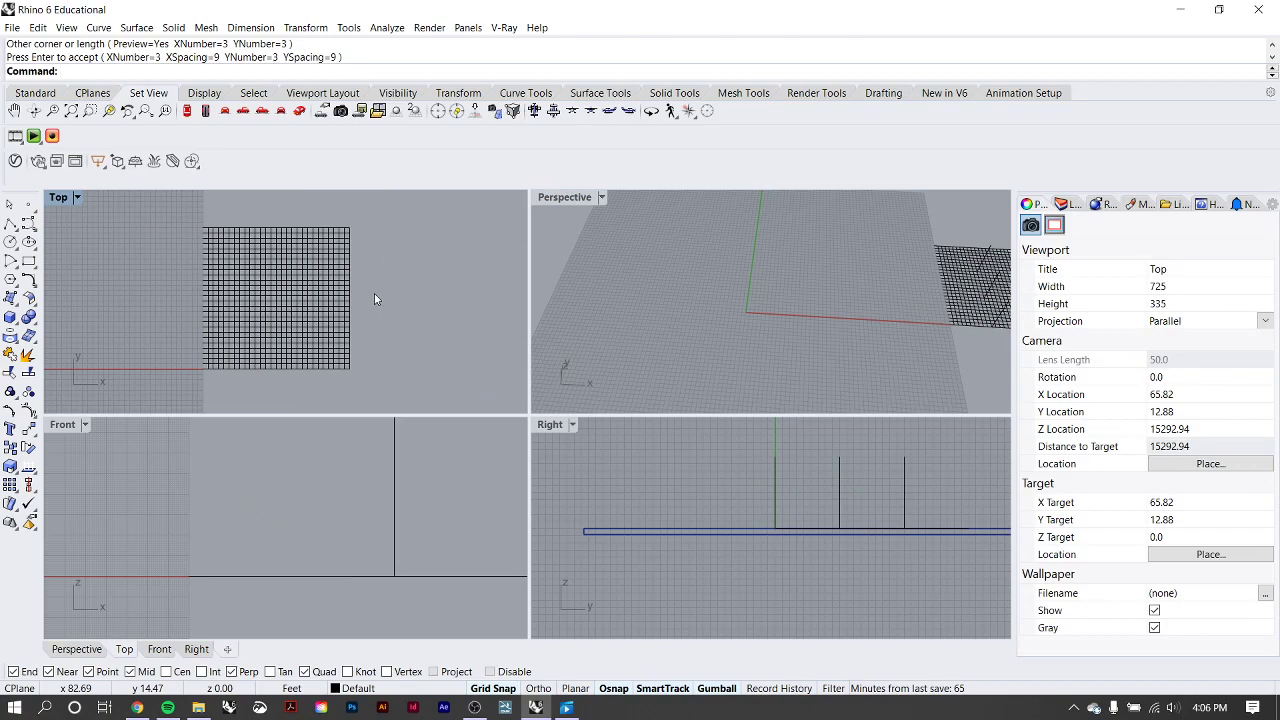
scroll(380, 295, down, 1)
scroll(912, 308, down, 3)
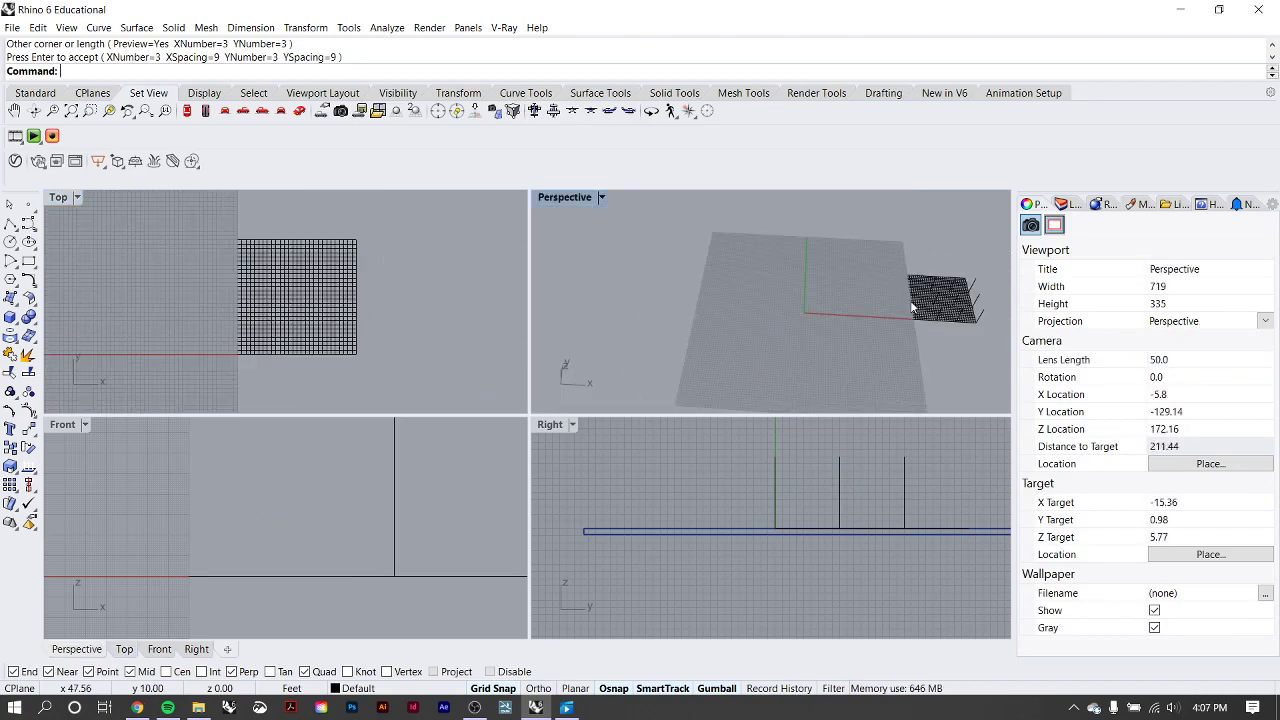
scroll(912, 308, up, 4)
drag(470, 434, 345, 456)
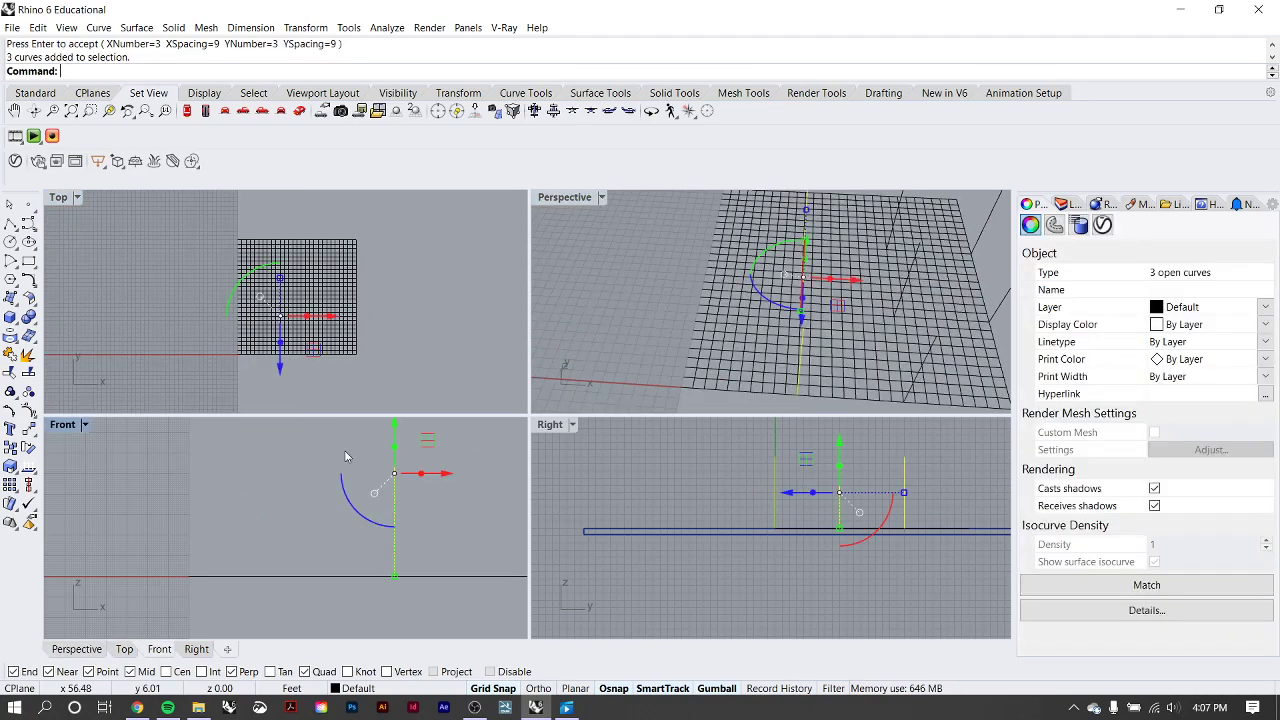
click(445, 291)
Measure the custom grid's top edge in the Top view with Distance, from its upper-left corner to its upper-right corner.
scroll(286, 275, down, 10)
right_drag(130, 274, 215, 275)
scroll(394, 286, up, 10)
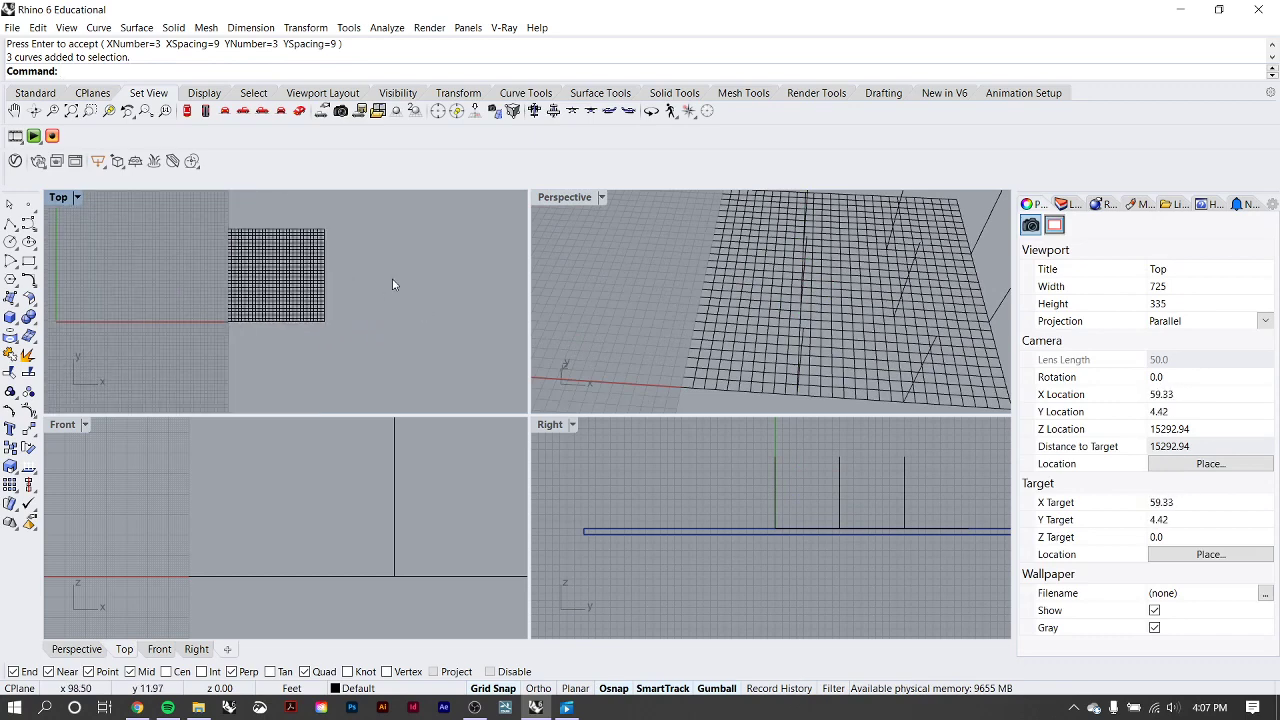
right_drag(346, 266, 352, 323)
scroll(291, 287, up, 8)
text(dist)
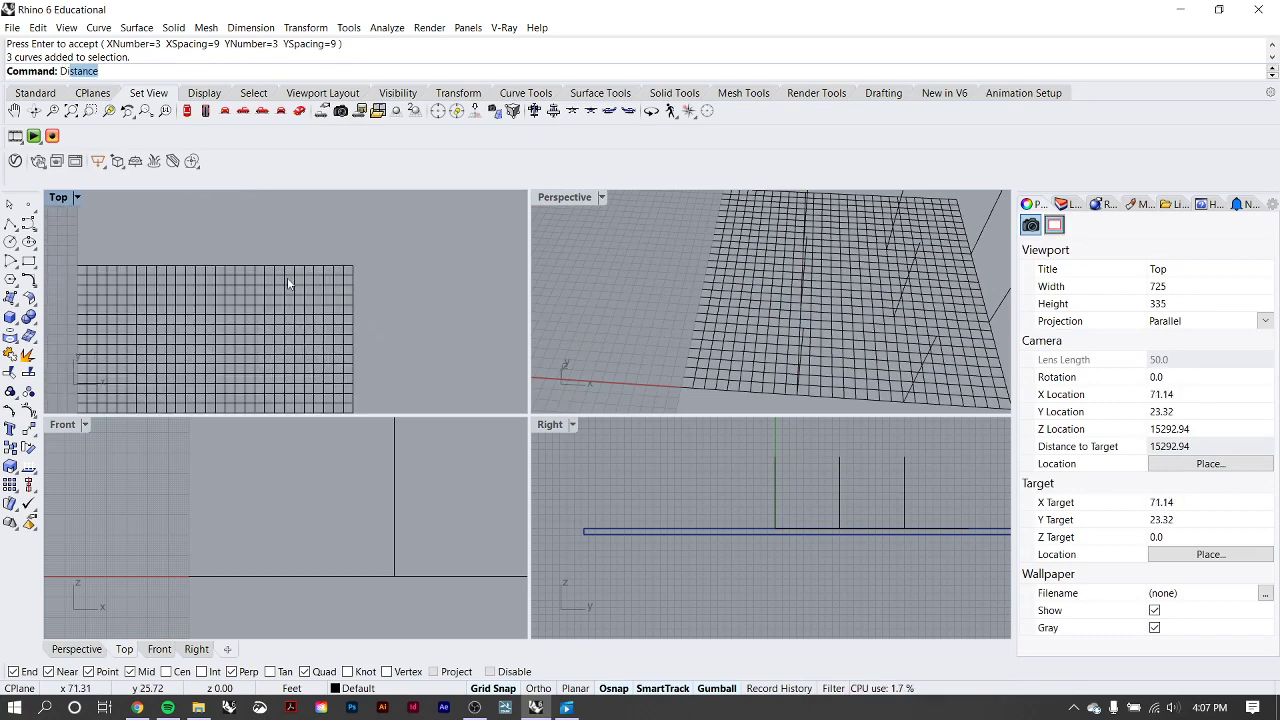
key(Return)
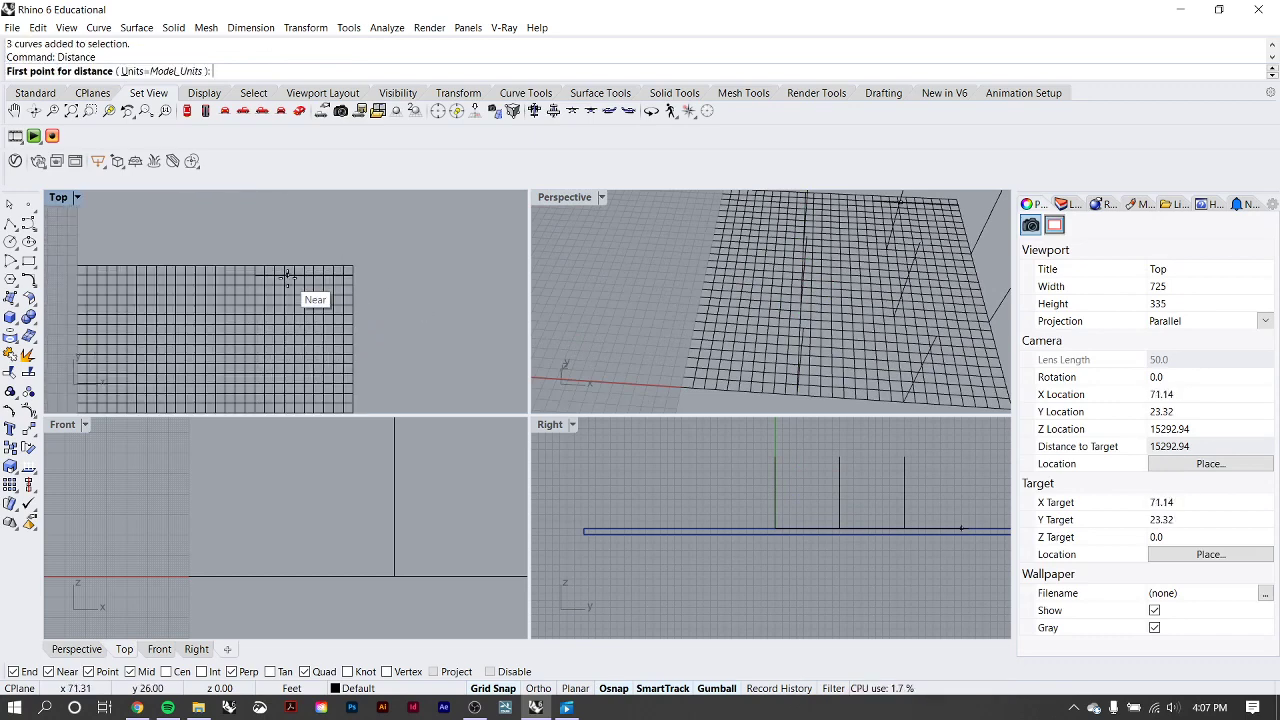
click(78, 266)
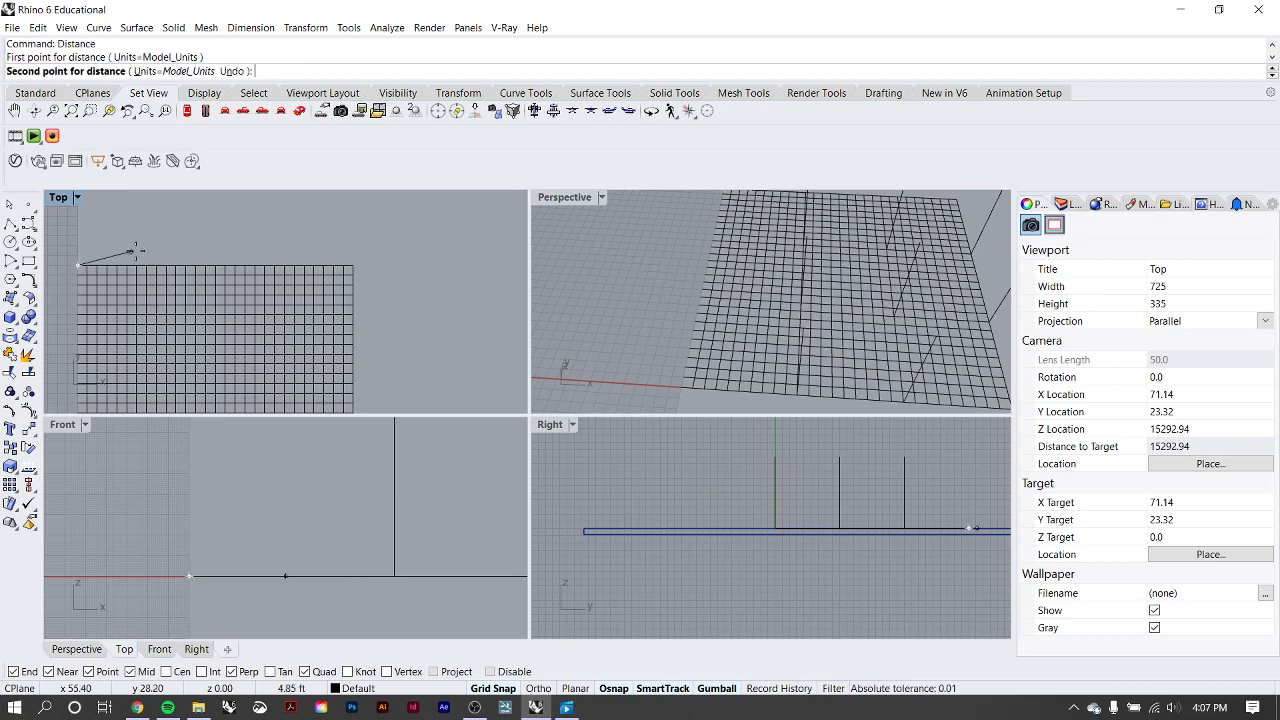
click(356, 267)
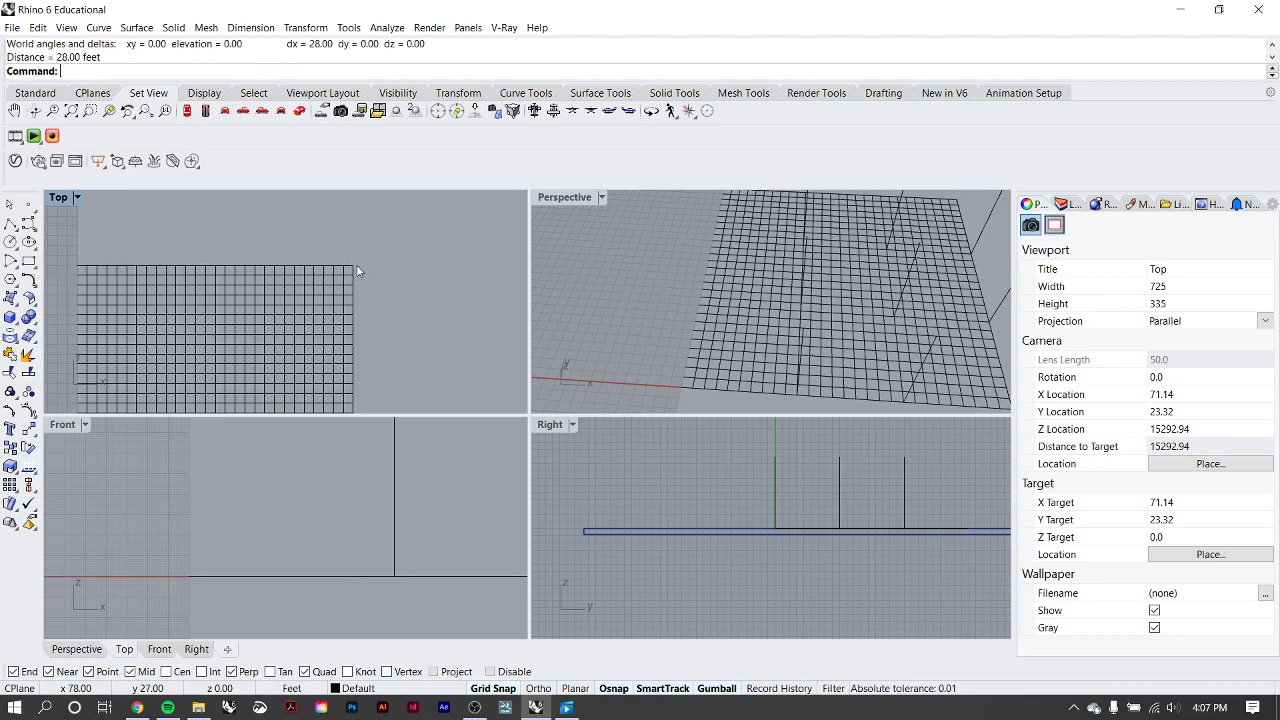
Repeat the Distance measurement along the custom grid's top edge with the units set to Fractional_Inches.
right_click(187, 244)
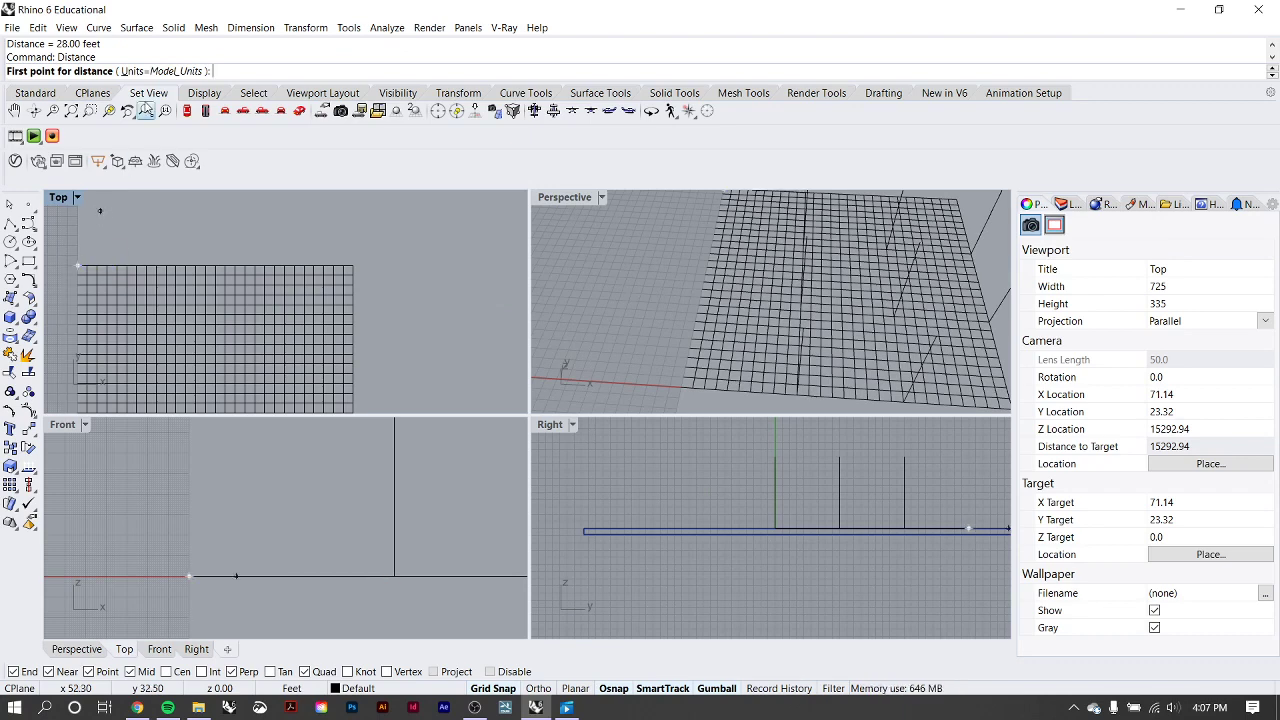
click(163, 72)
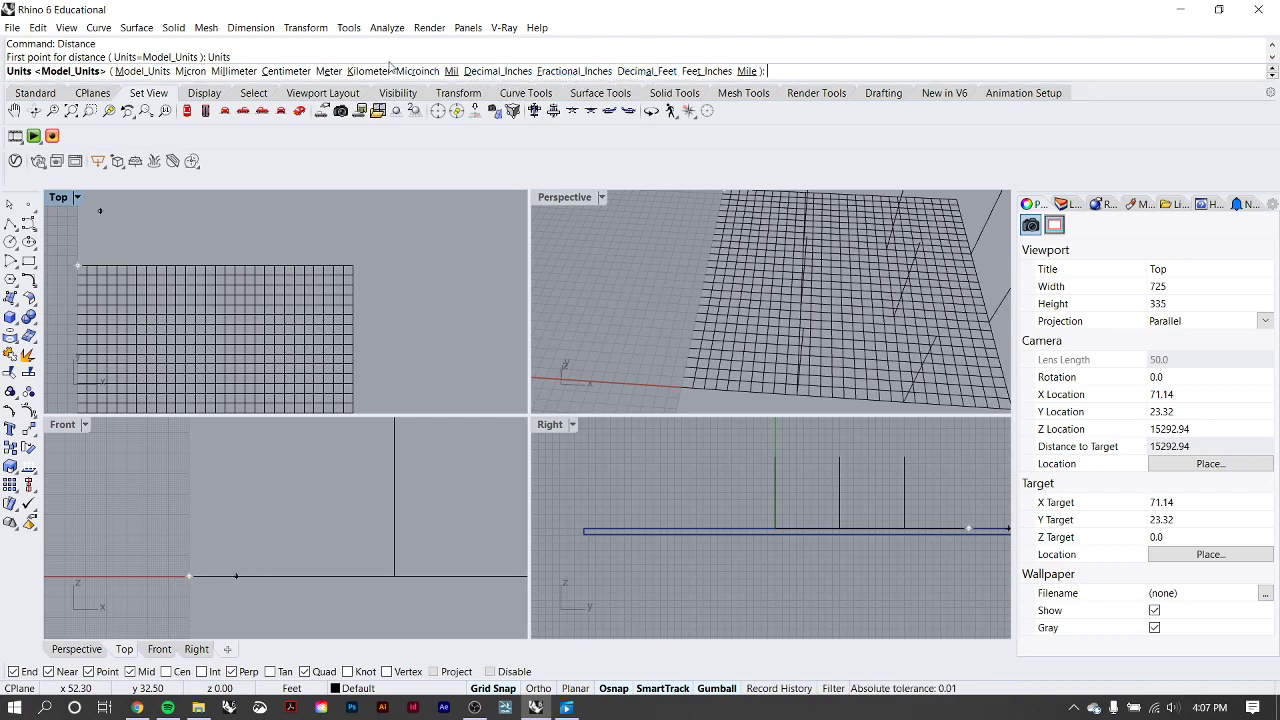
click(574, 72)
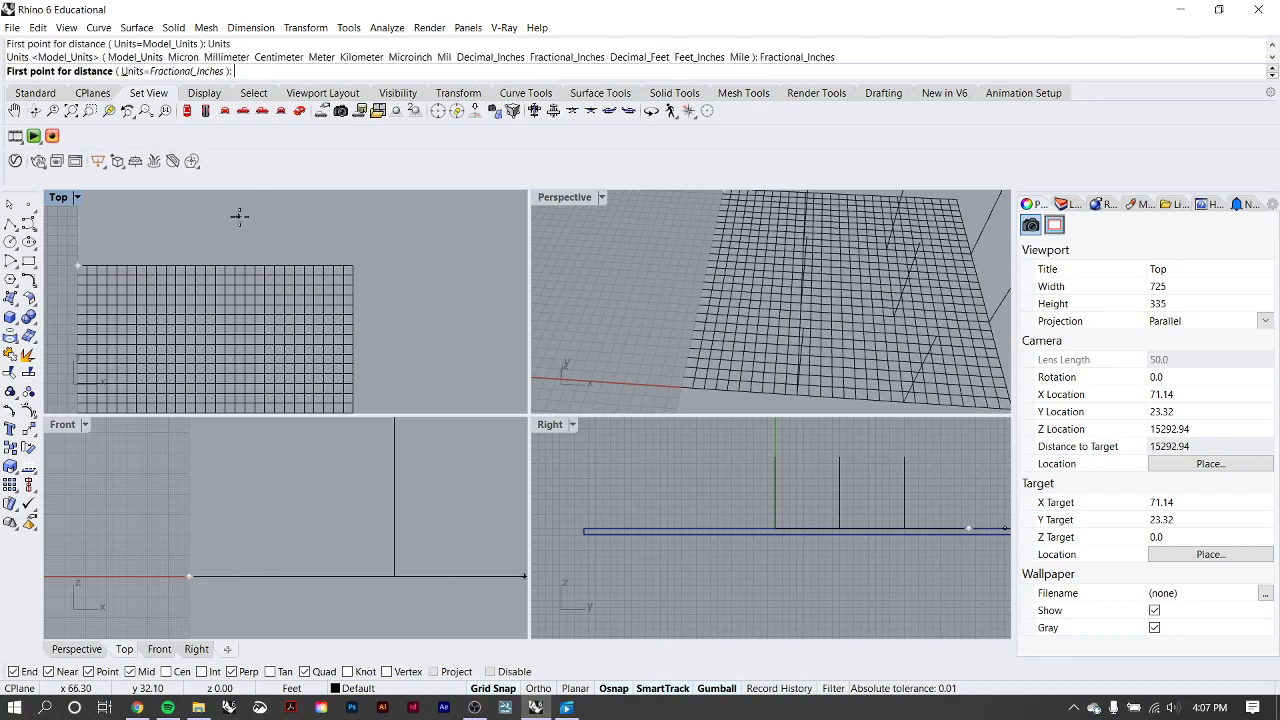
click(78, 265)
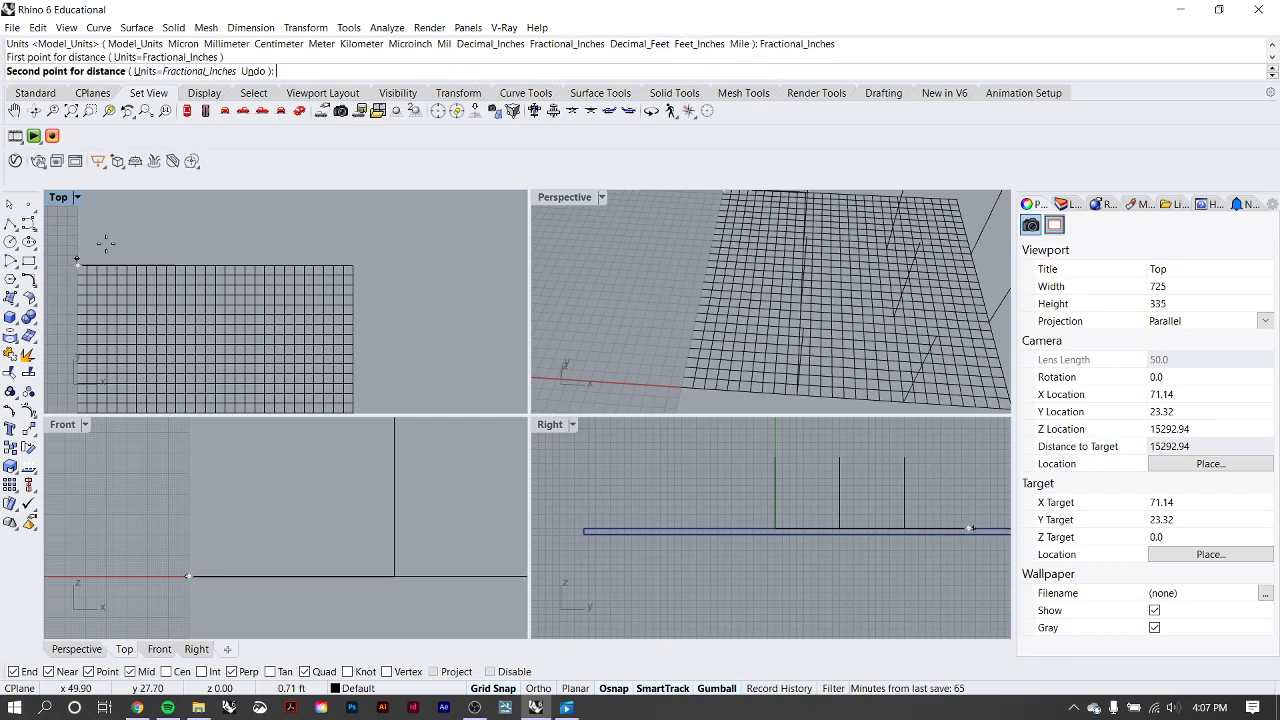
click(353, 265)
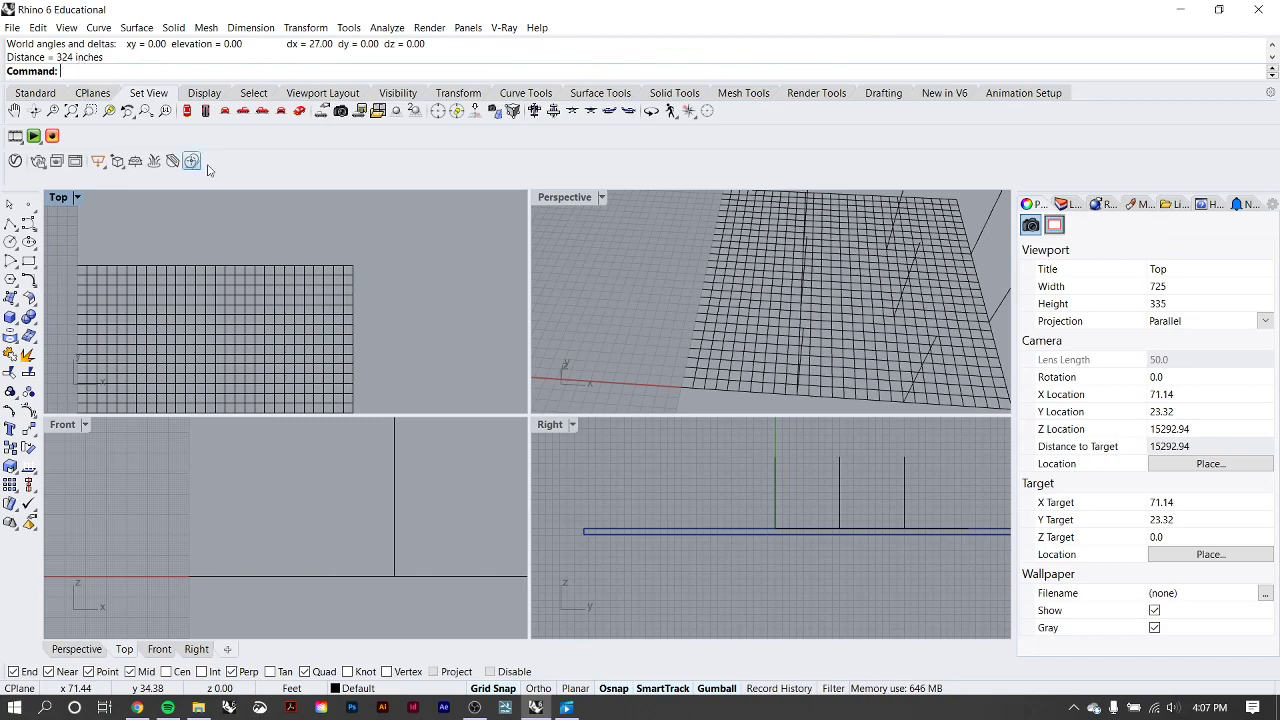
scroll(347, 228, down, 8)
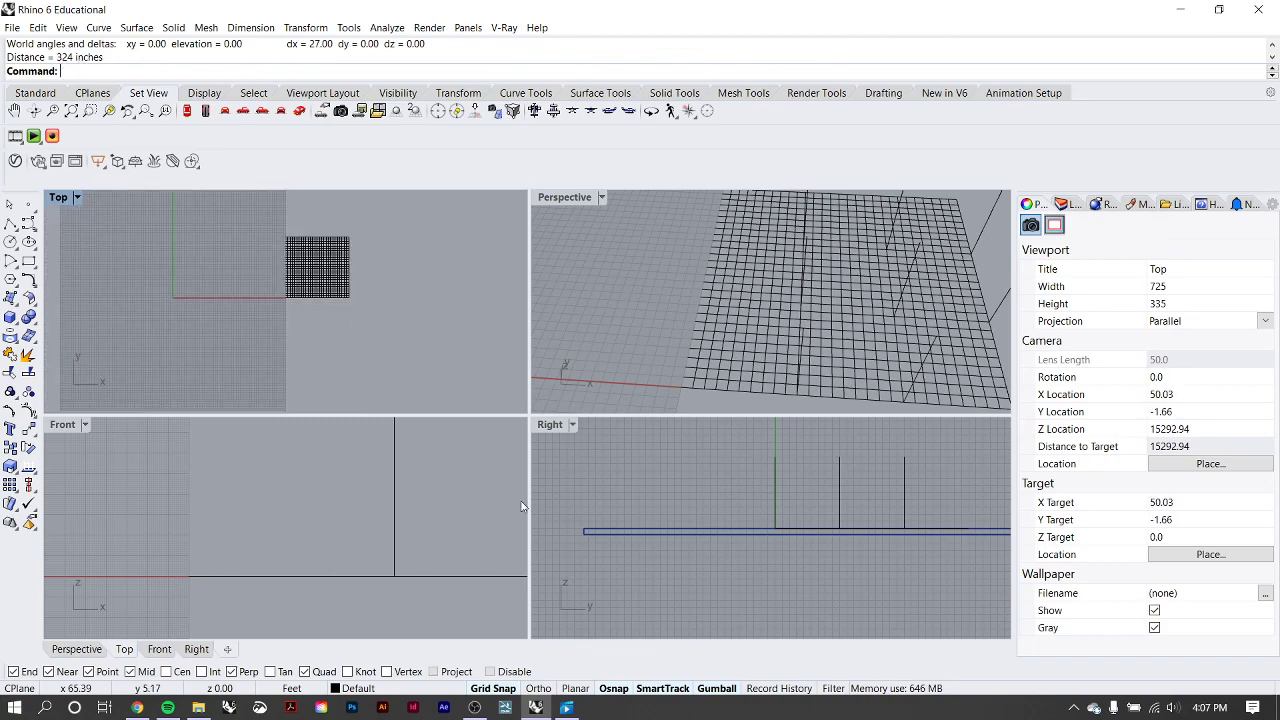
click(474, 707)
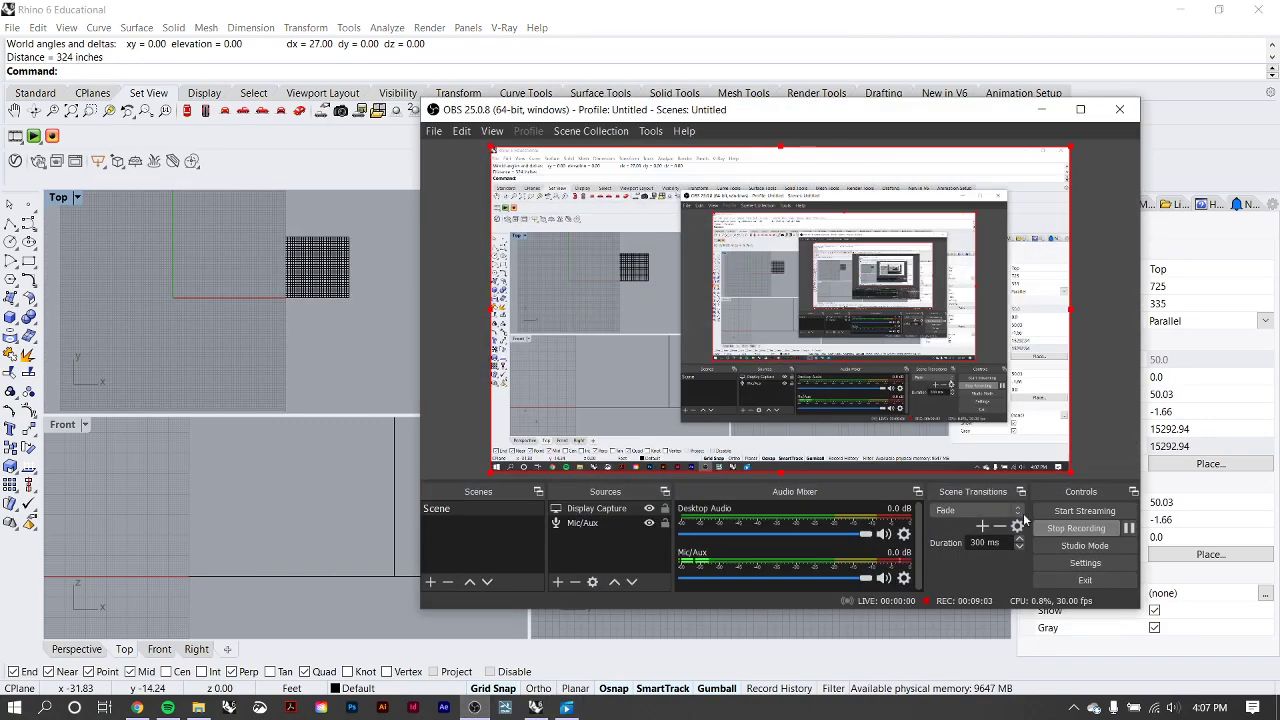